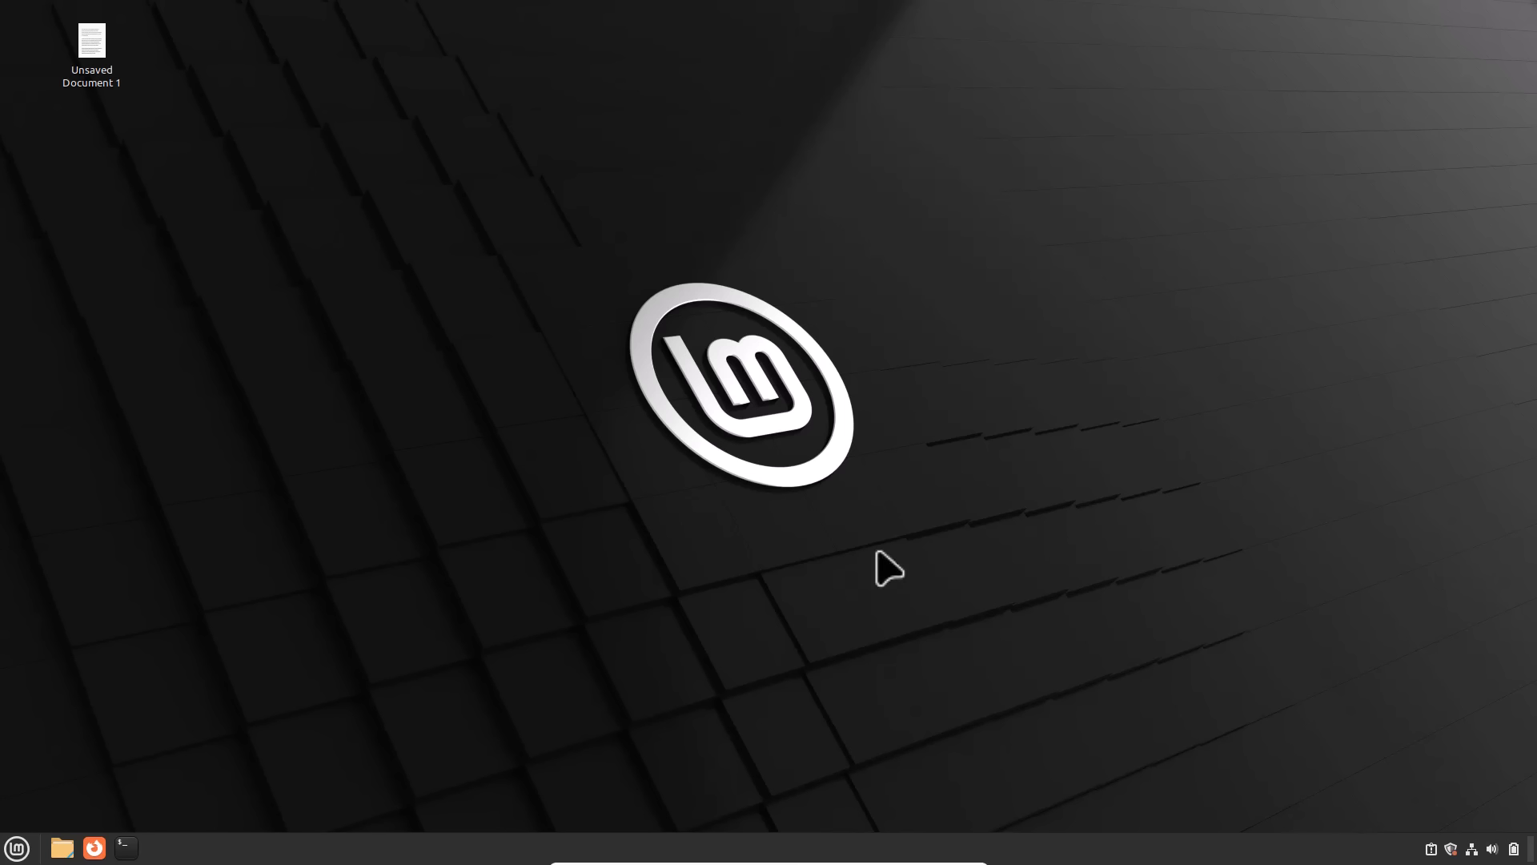
# Step: Open the pfSense login page at 10.0.20.27 in Firefox and sign in with the autofilled credentials
pyautogui.click(95, 848)
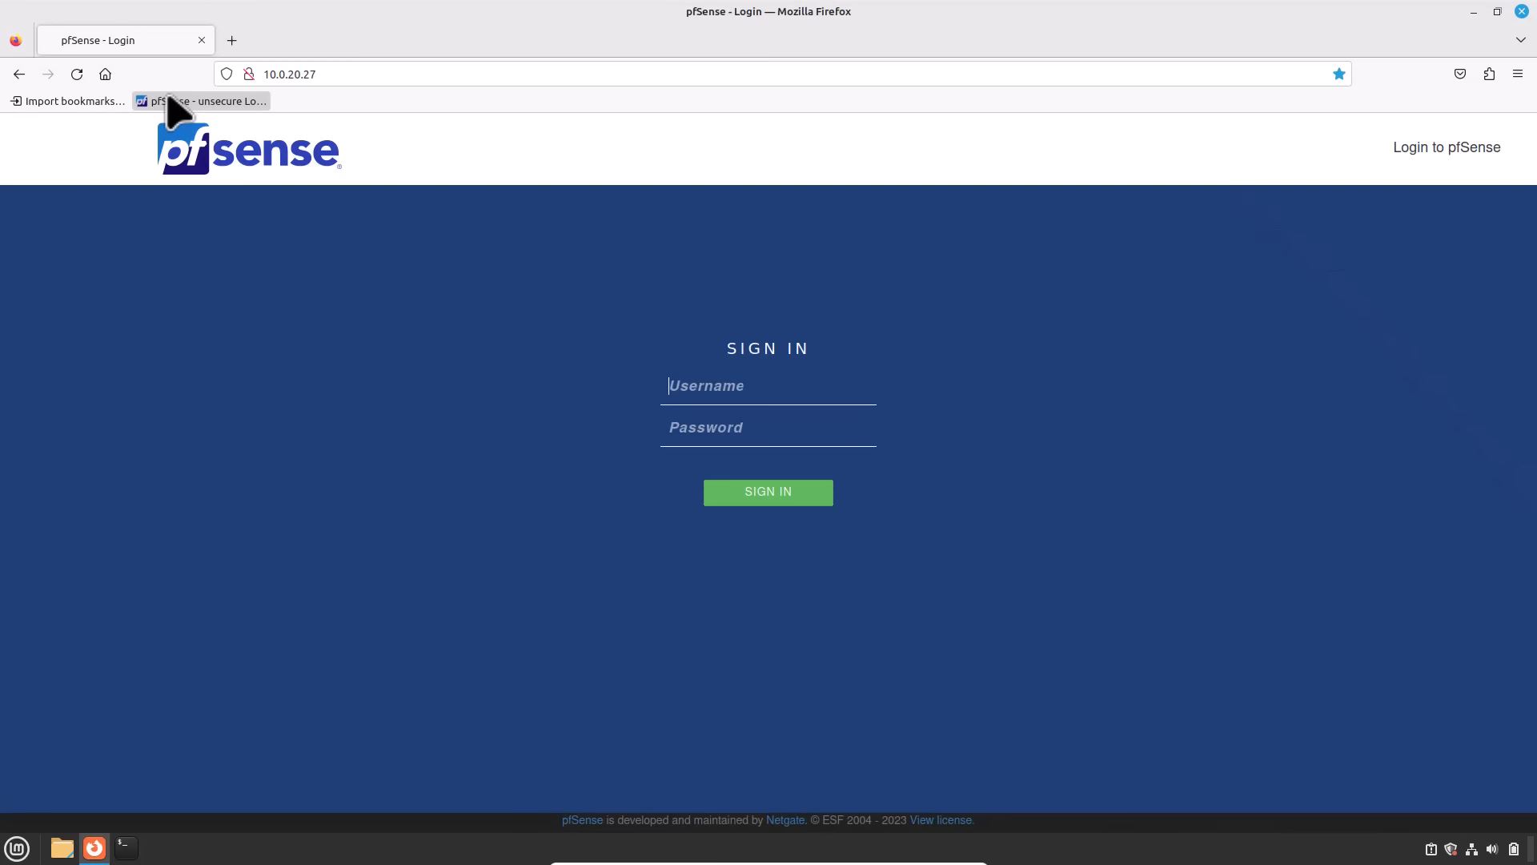
pyautogui.click(754, 502)
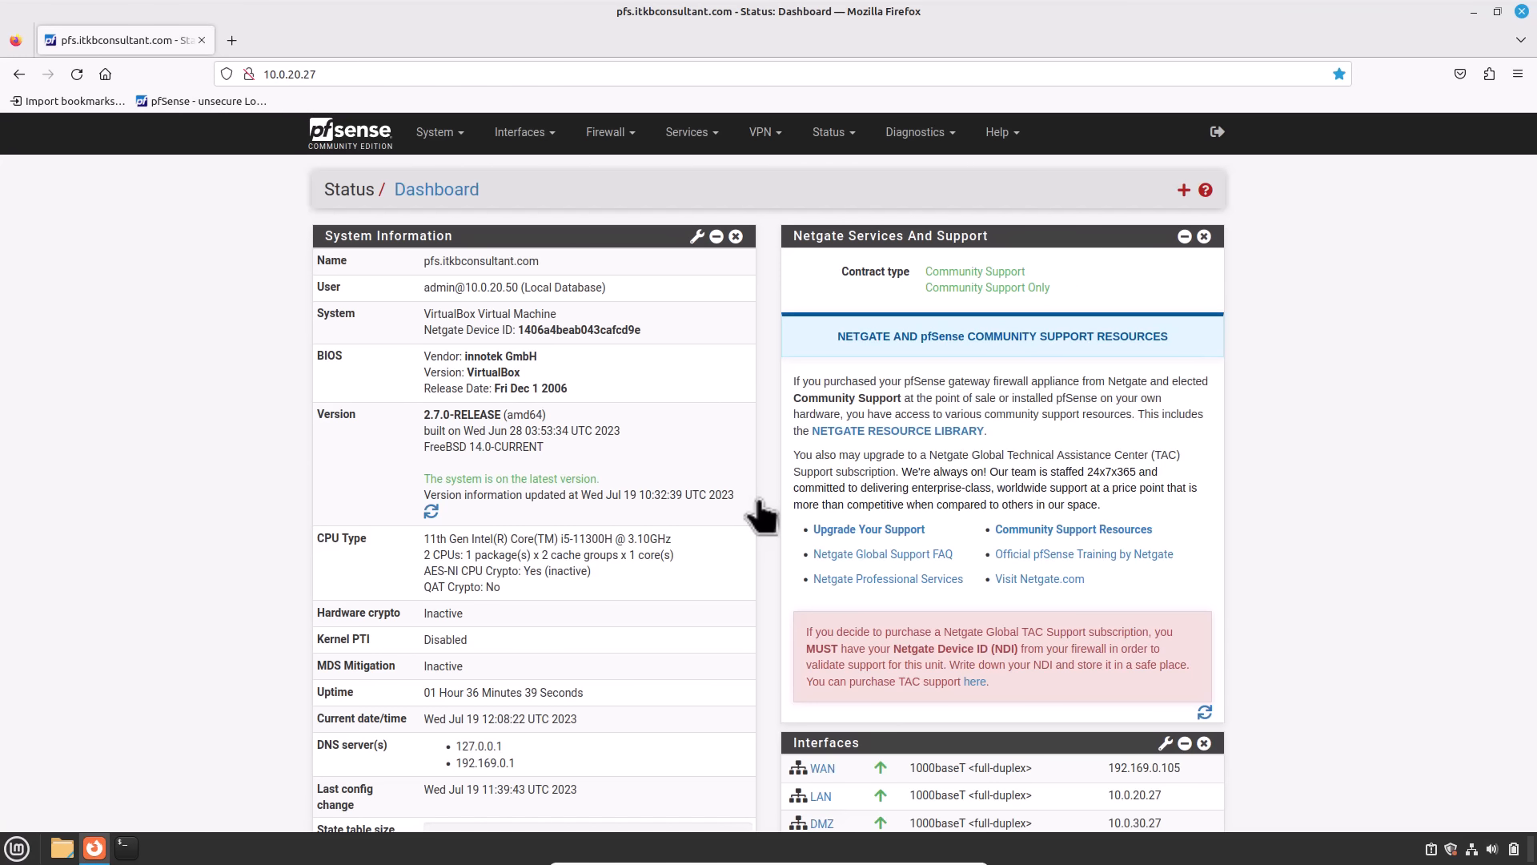
pyautogui.click(436, 136)
# Step: Search the available packages for 'acme' and install pfSense-pkg-acme
pyautogui.click(449, 266)
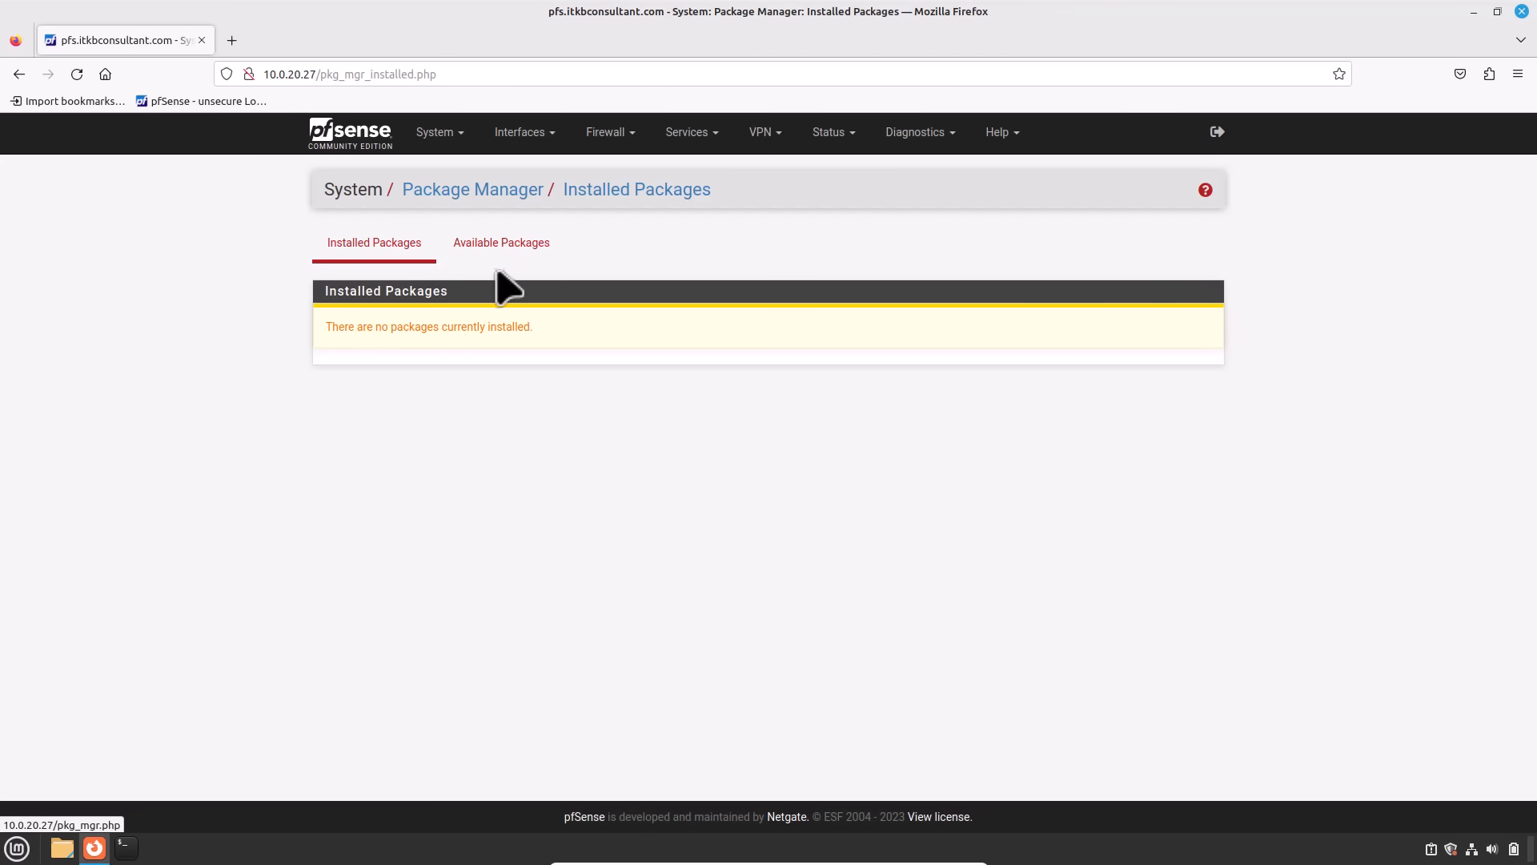
pyautogui.click(506, 242)
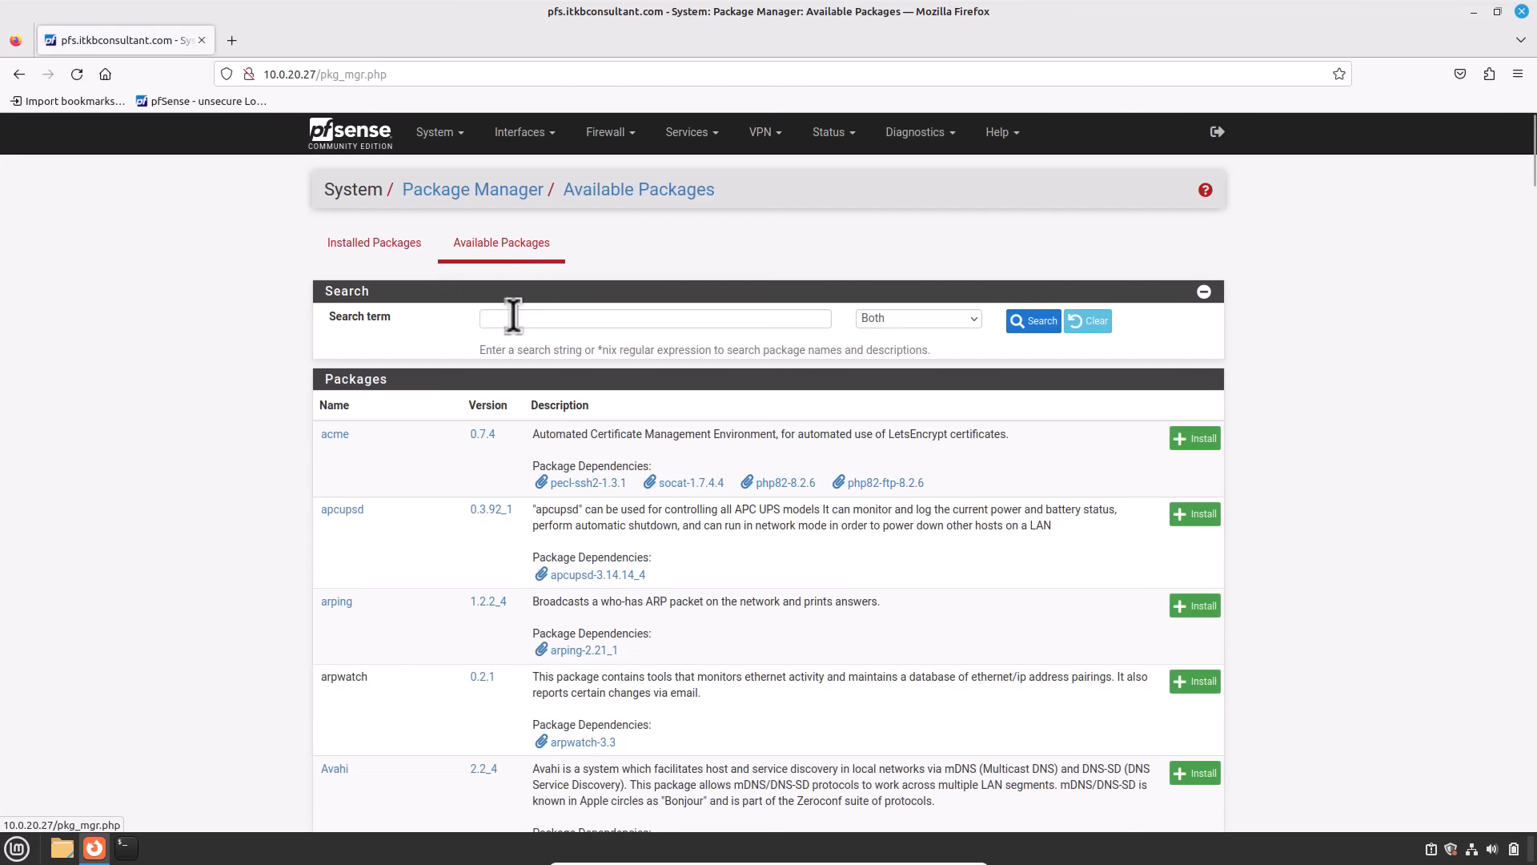
pyautogui.click(513, 318)
pyautogui.write('acme')
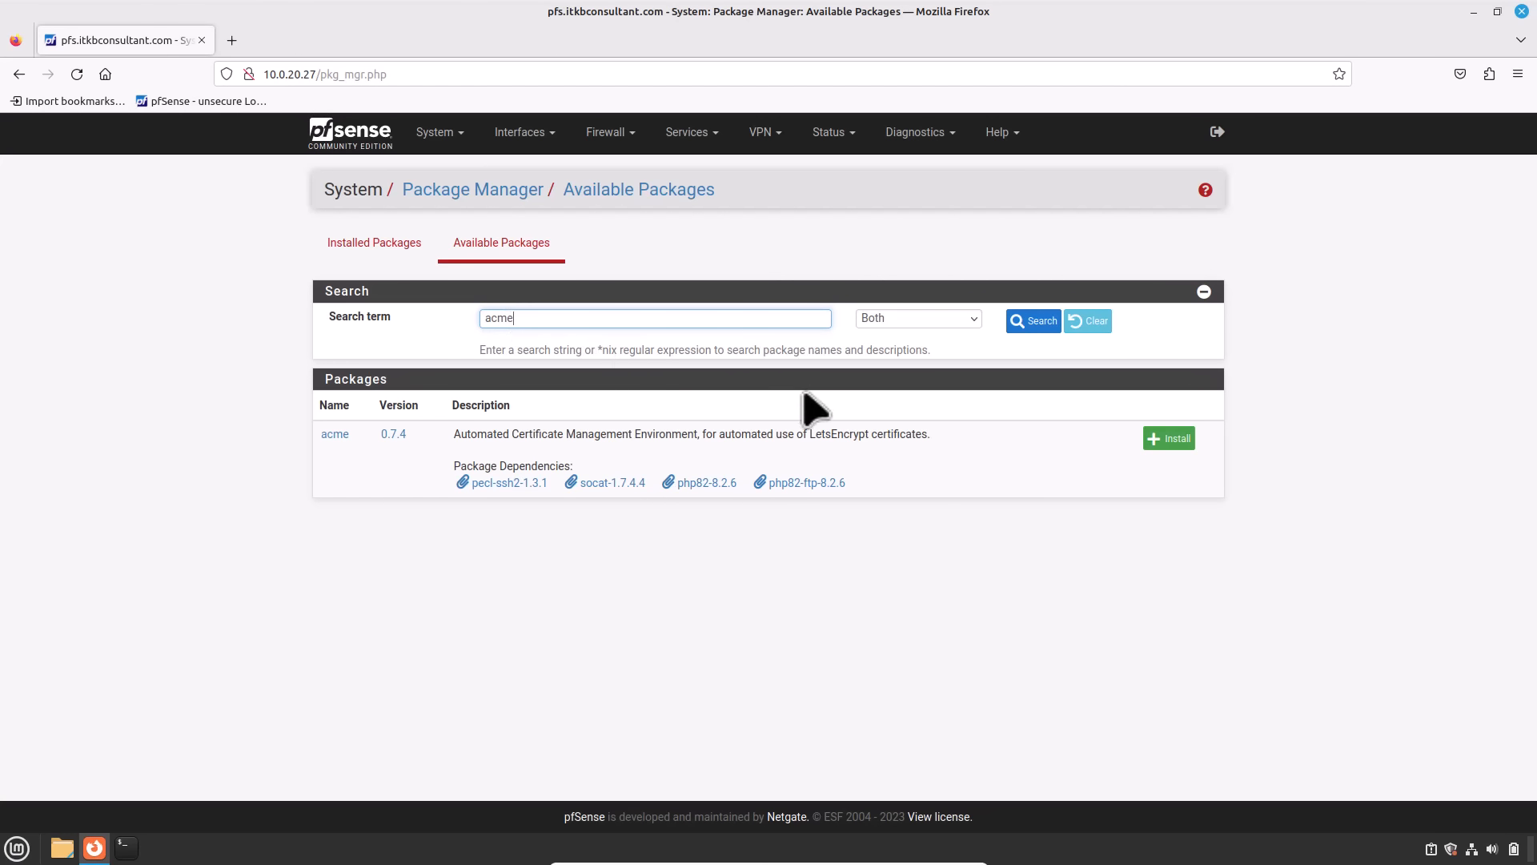
pyautogui.click(1184, 443)
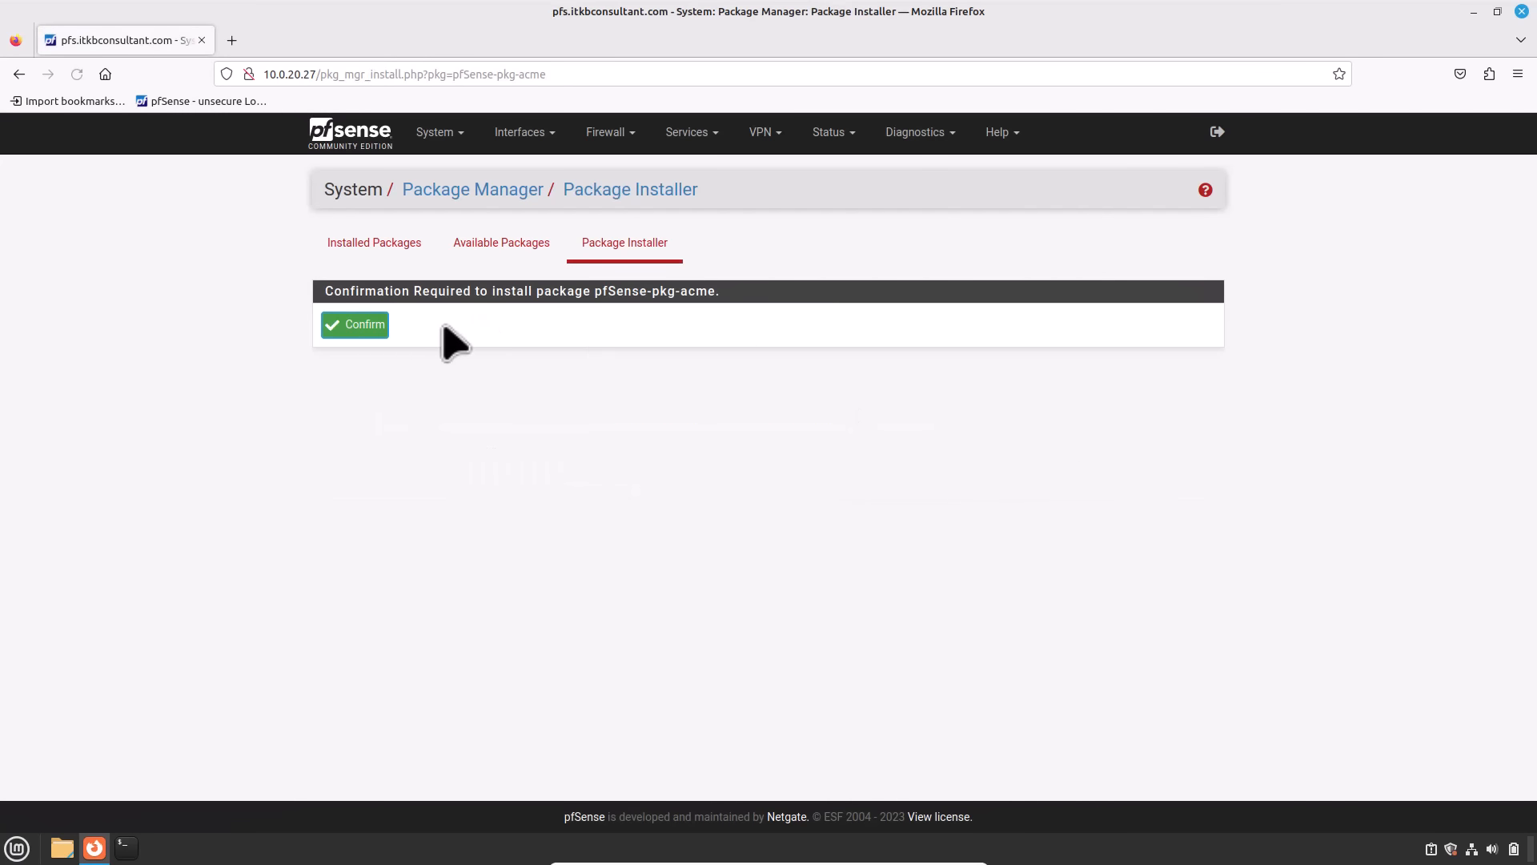
pyautogui.click(377, 336)
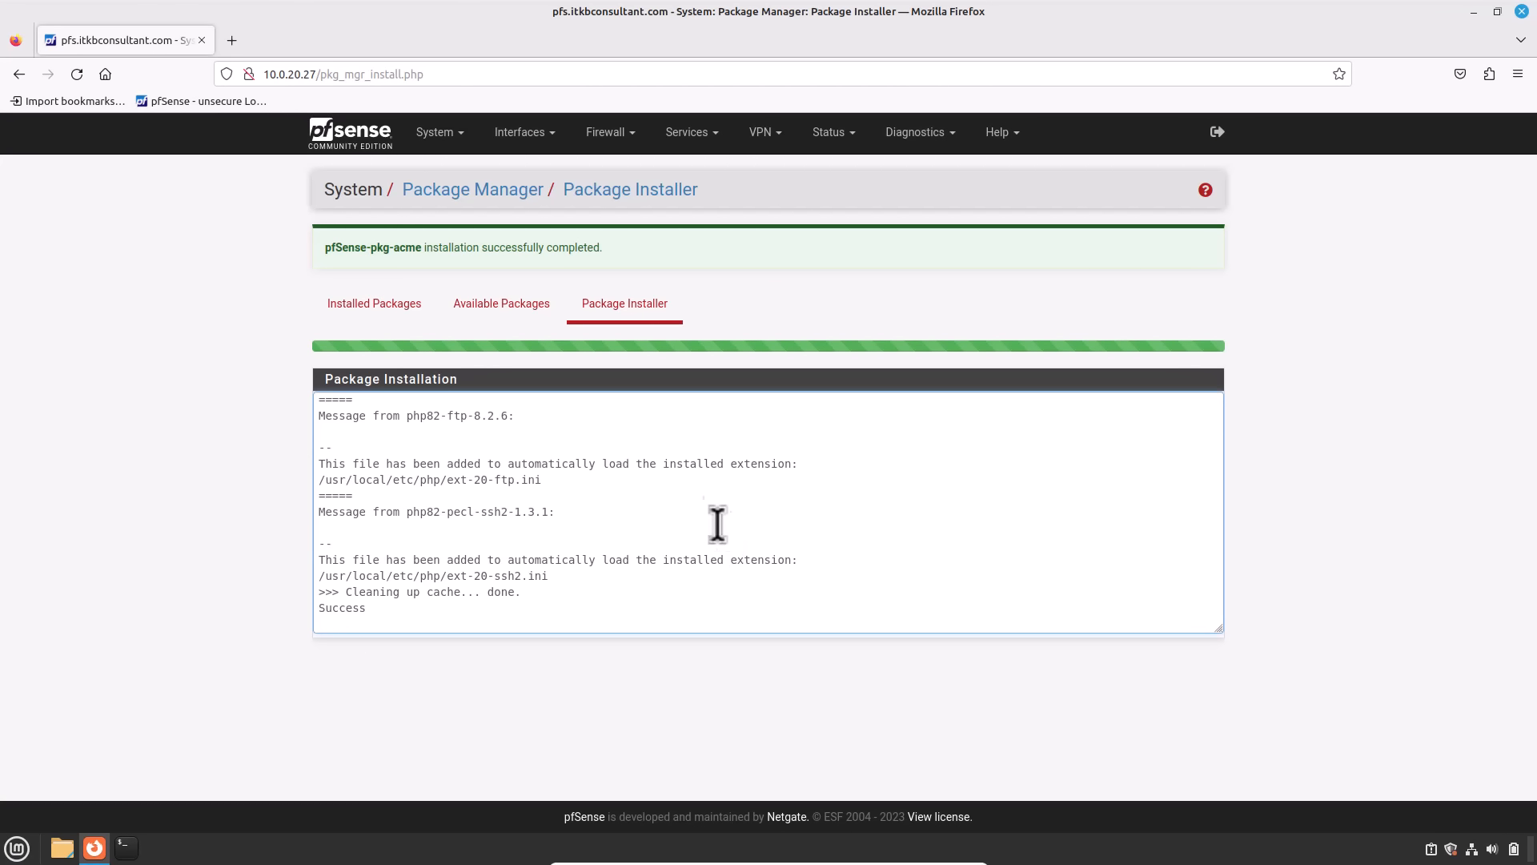
# Step: Go to Services > Acme Certificates and view the empty Account keys list
pyautogui.click(687, 132)
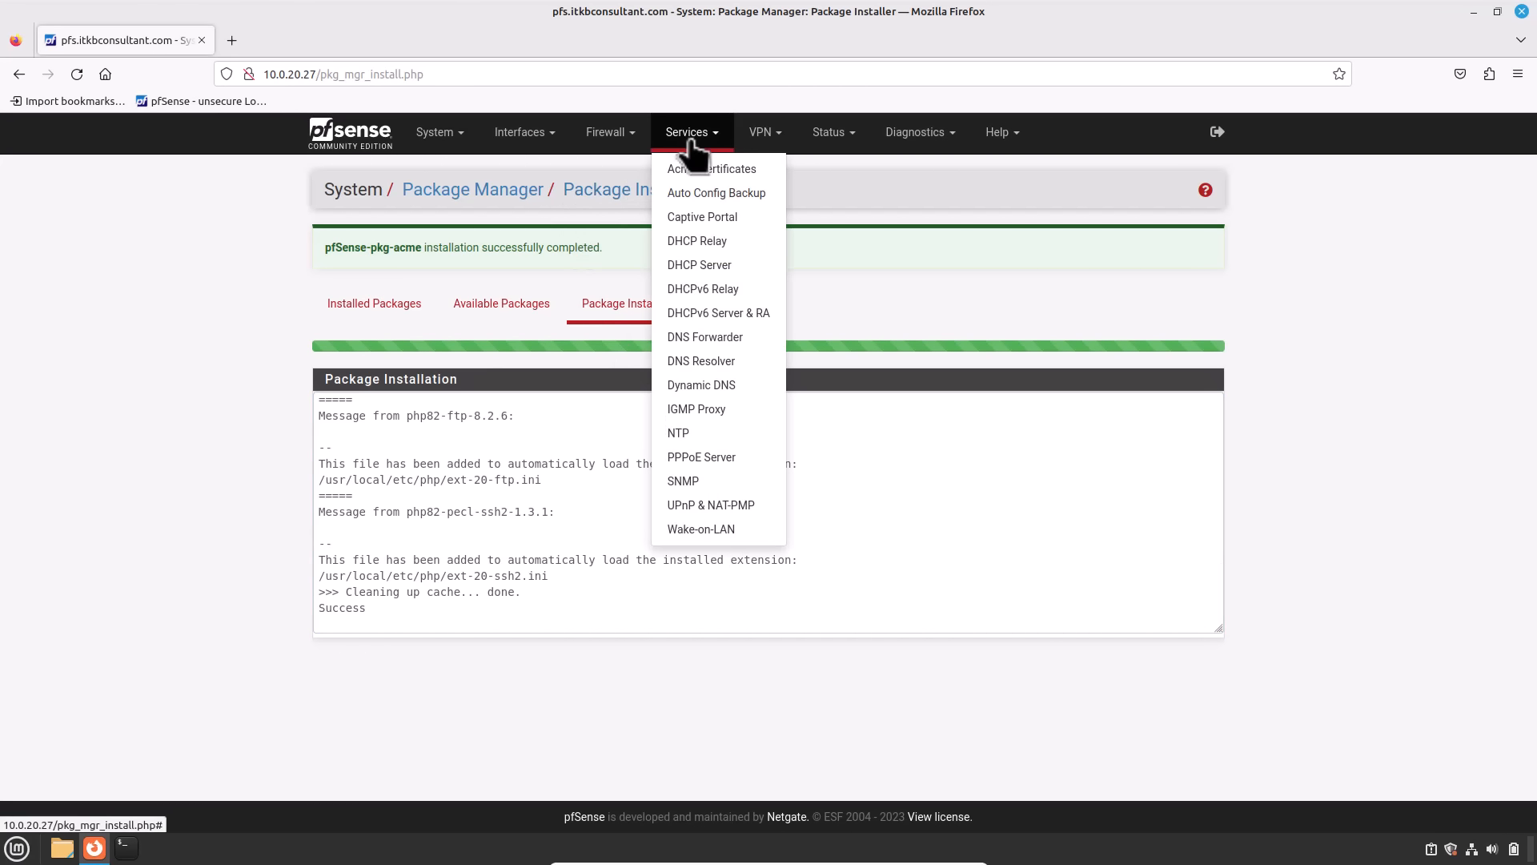
pyautogui.click(694, 171)
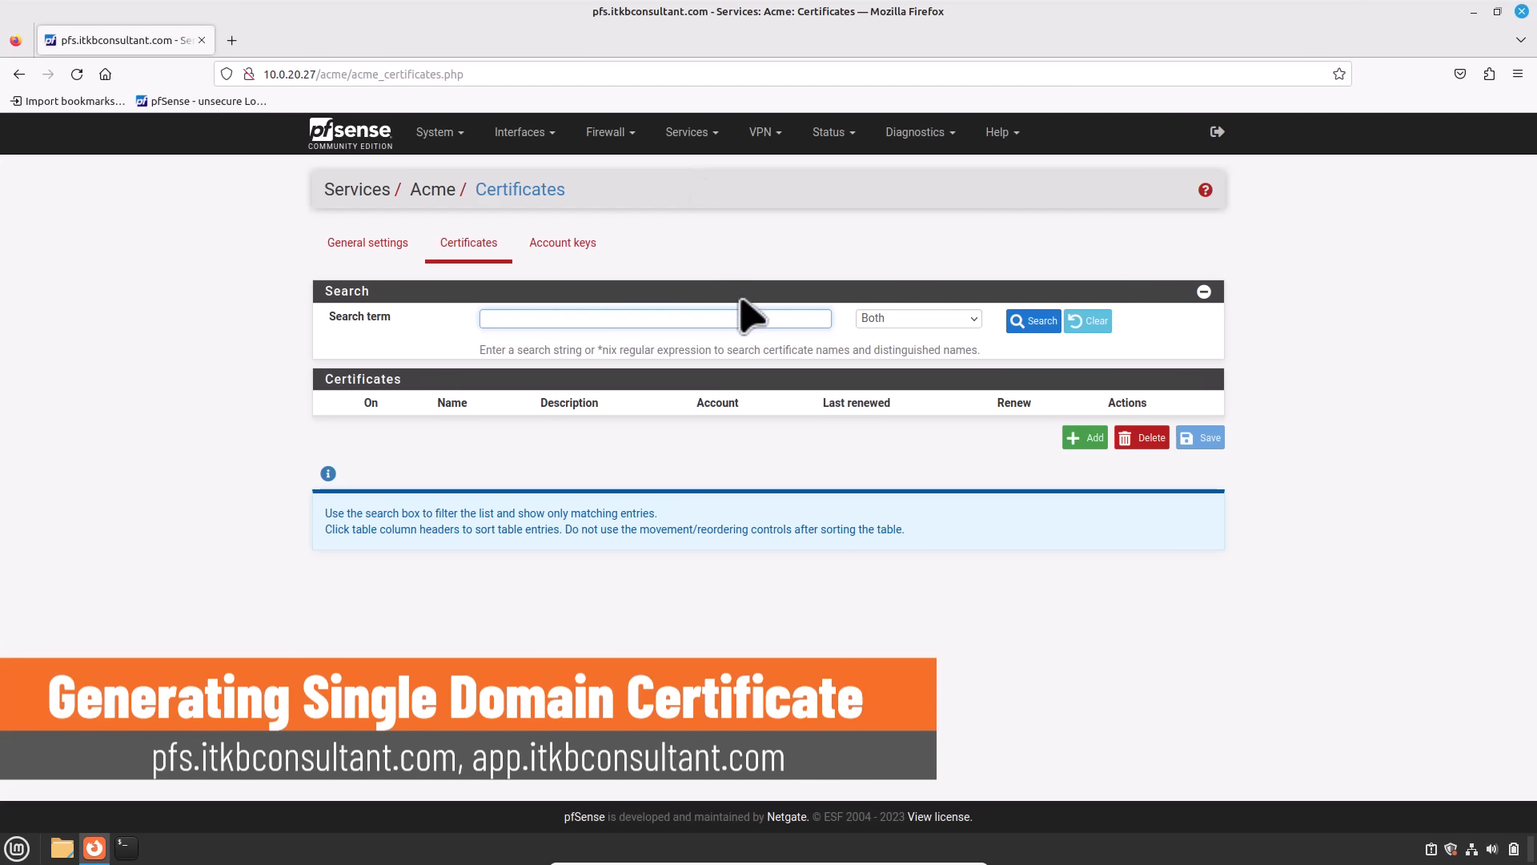
pyautogui.click(578, 255)
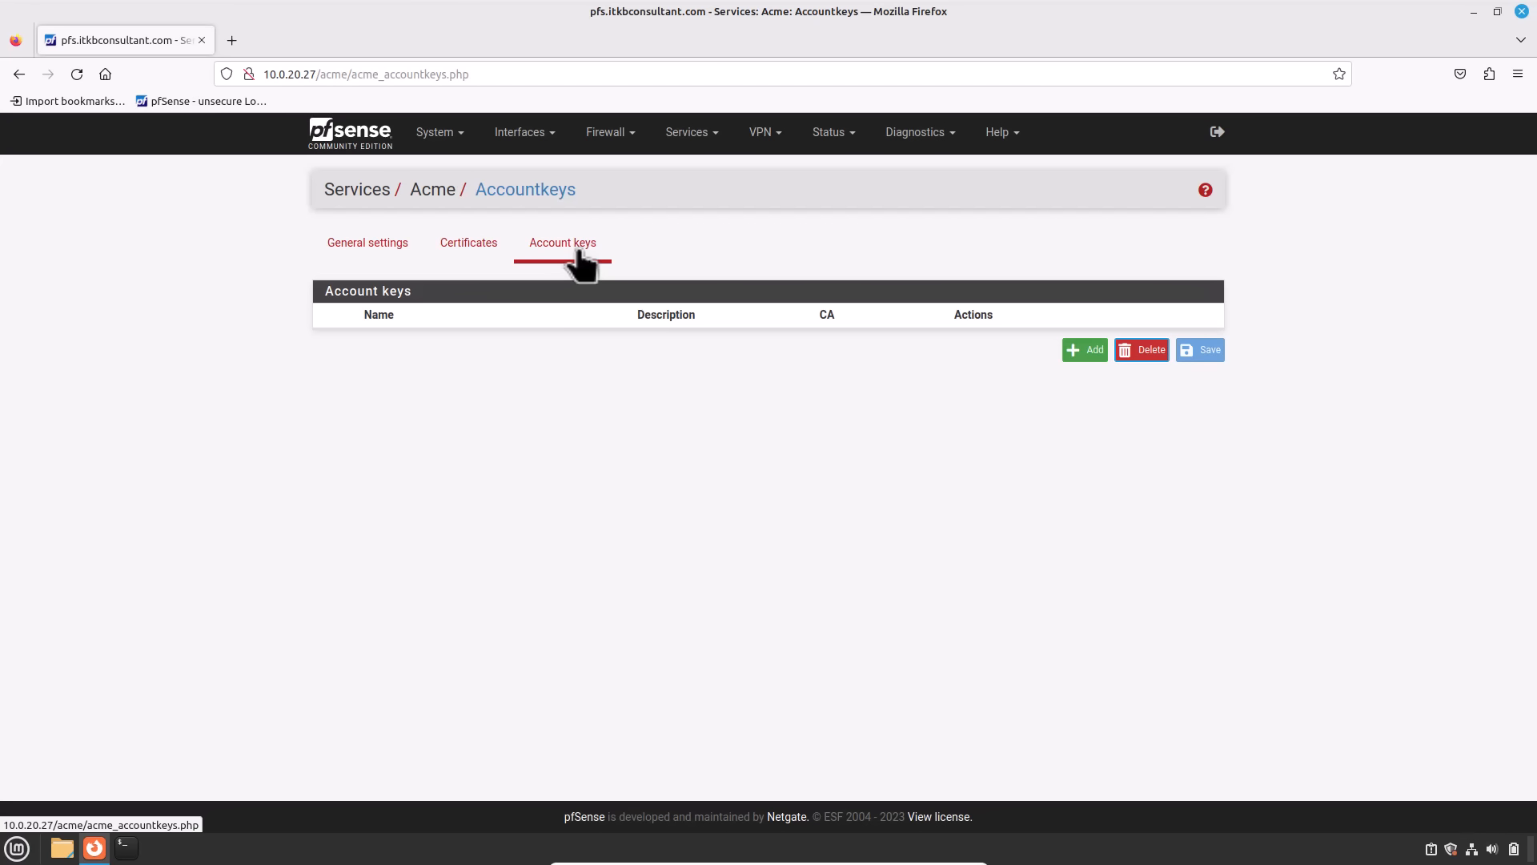
# Step: Add an account key named pfs.itkbconsultant.com, described 'Secure pfWebGUI', on Let's Encrypt Production ACME v2
pyautogui.click(1083, 351)
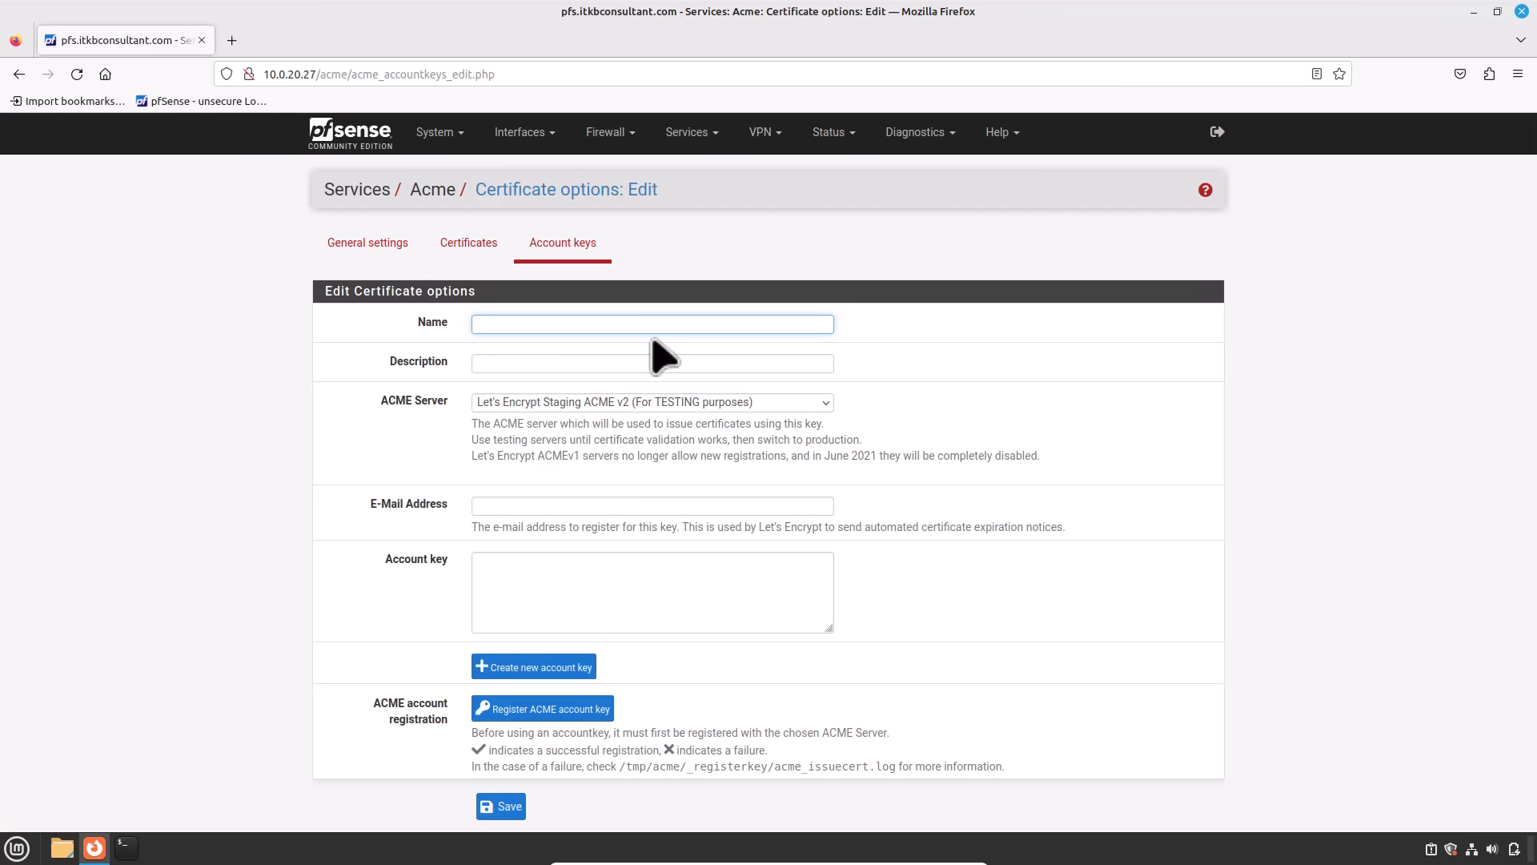
pyautogui.click(610, 324)
pyautogui.write('pf')
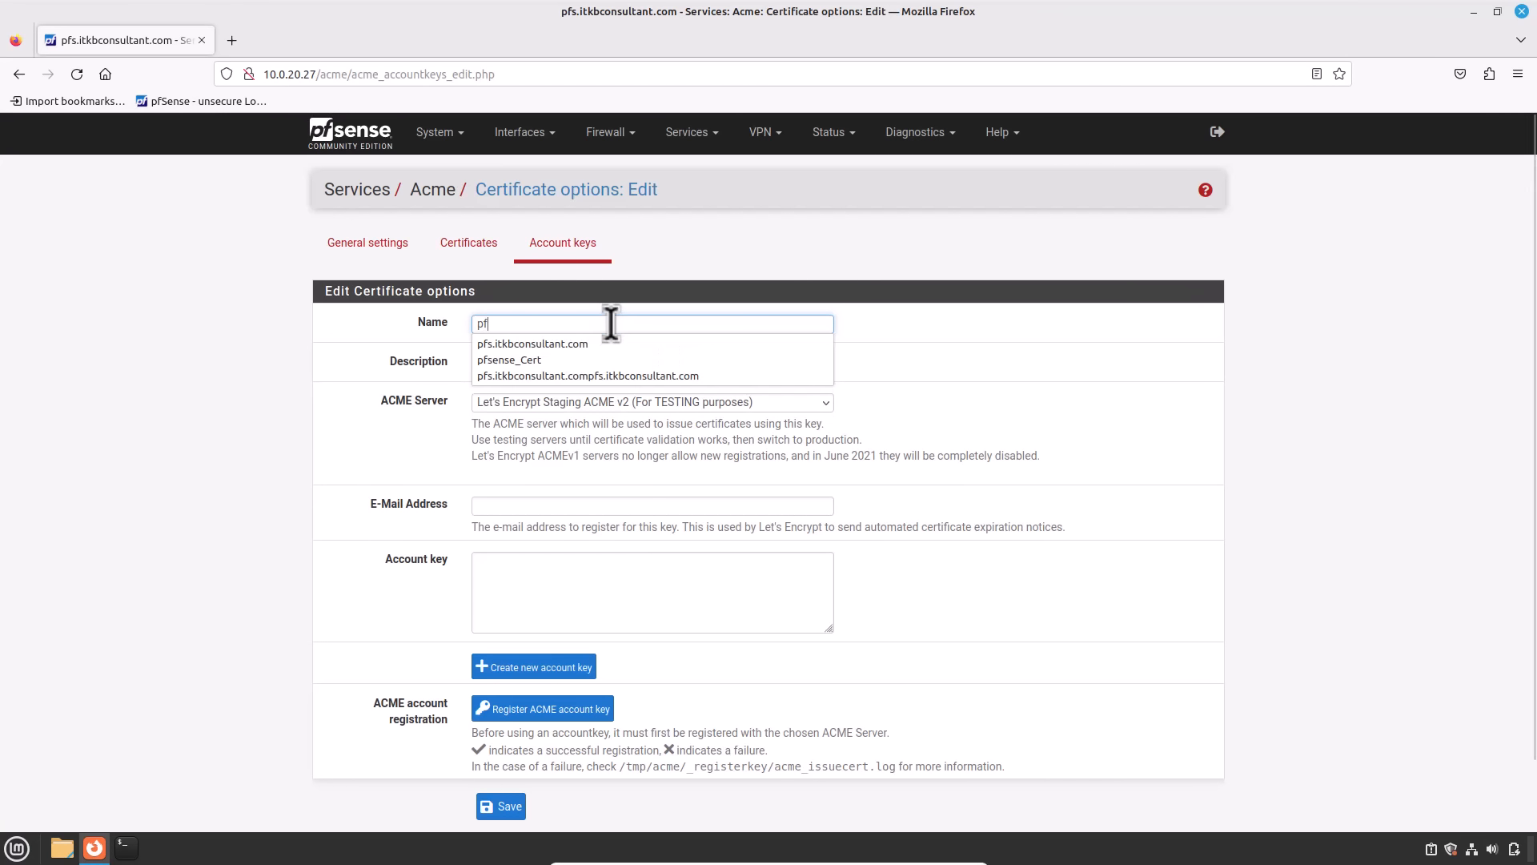
pyautogui.write('s.it')
pyautogui.press('Down')
pyautogui.press('Return')
pyautogui.press('Tab')
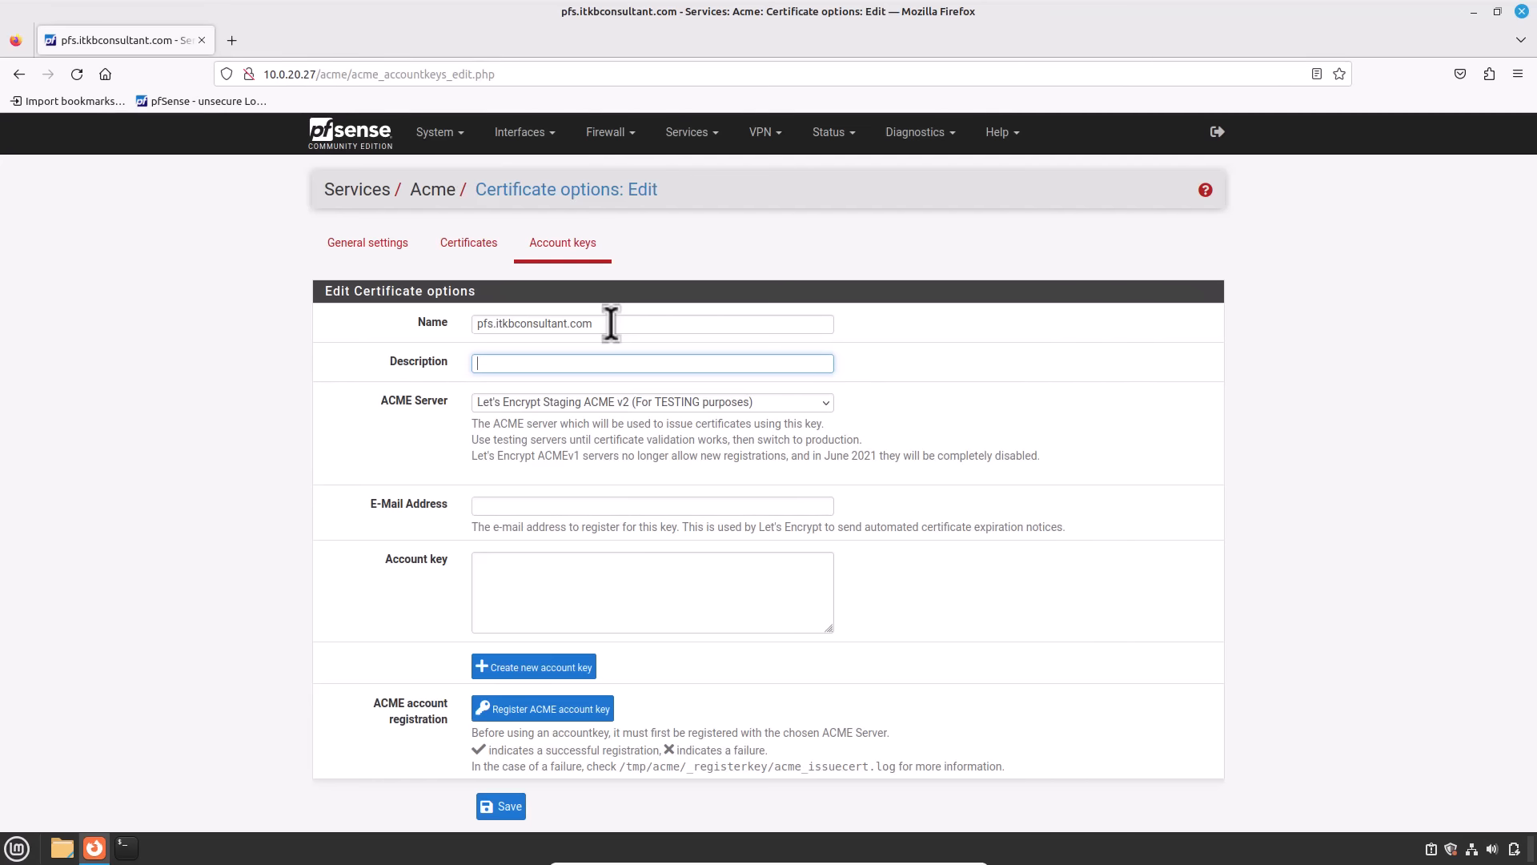
pyautogui.write('Se')
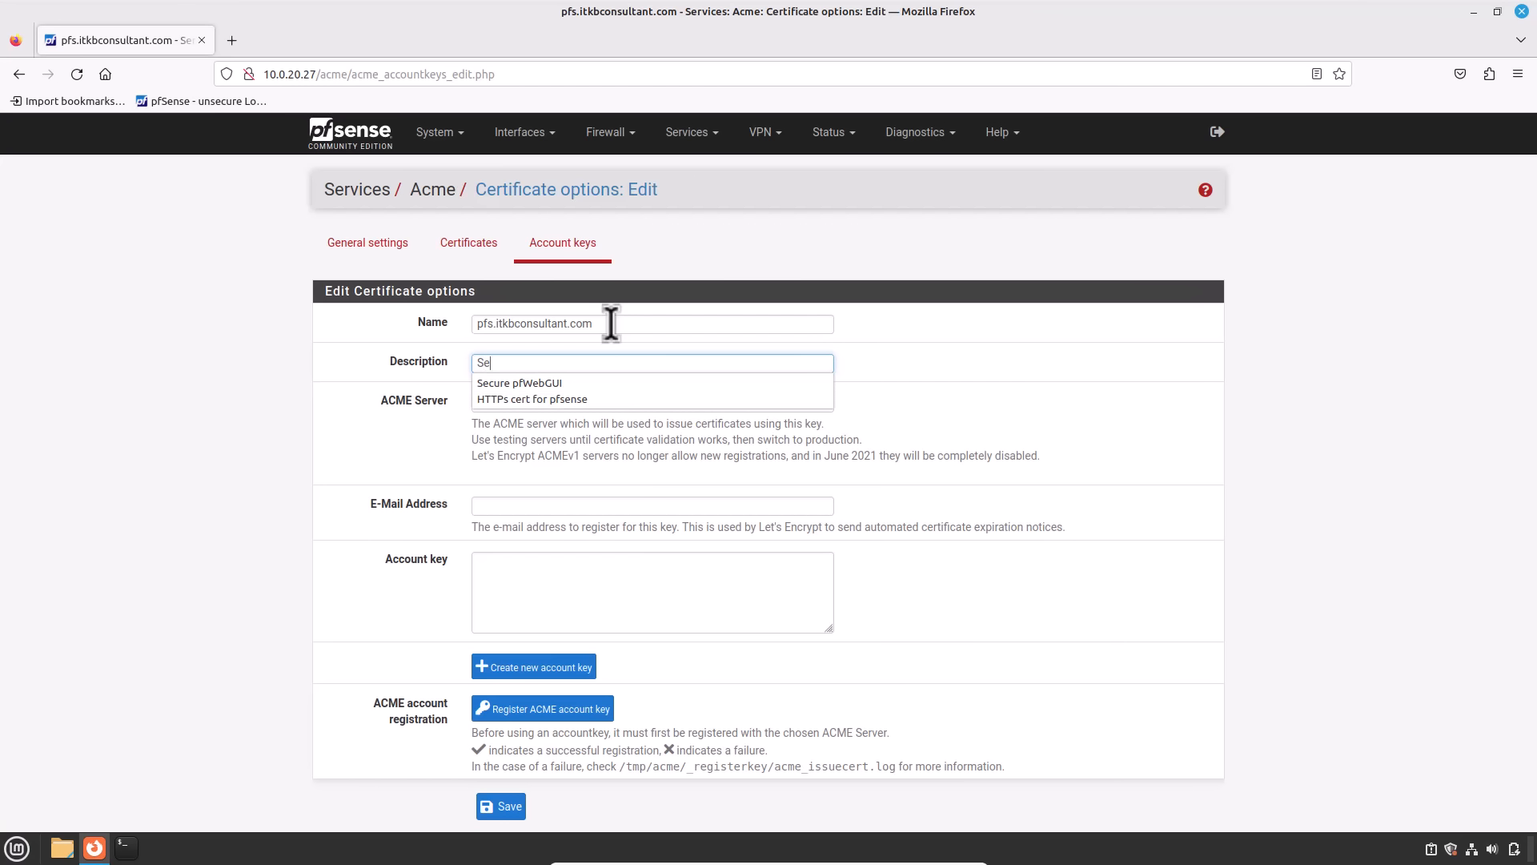
pyautogui.click(573, 382)
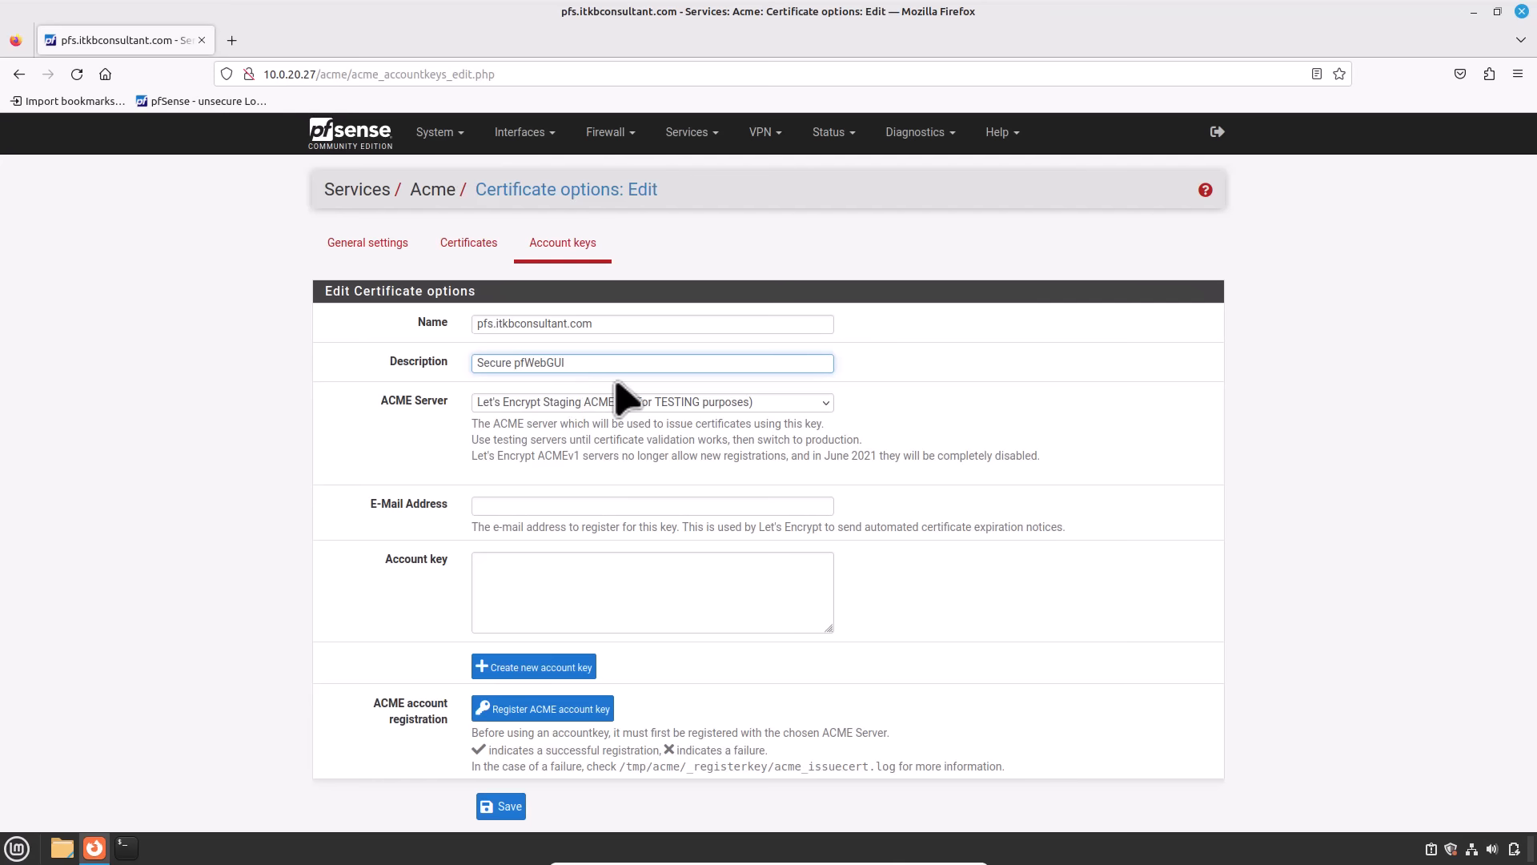
pyautogui.click(796, 407)
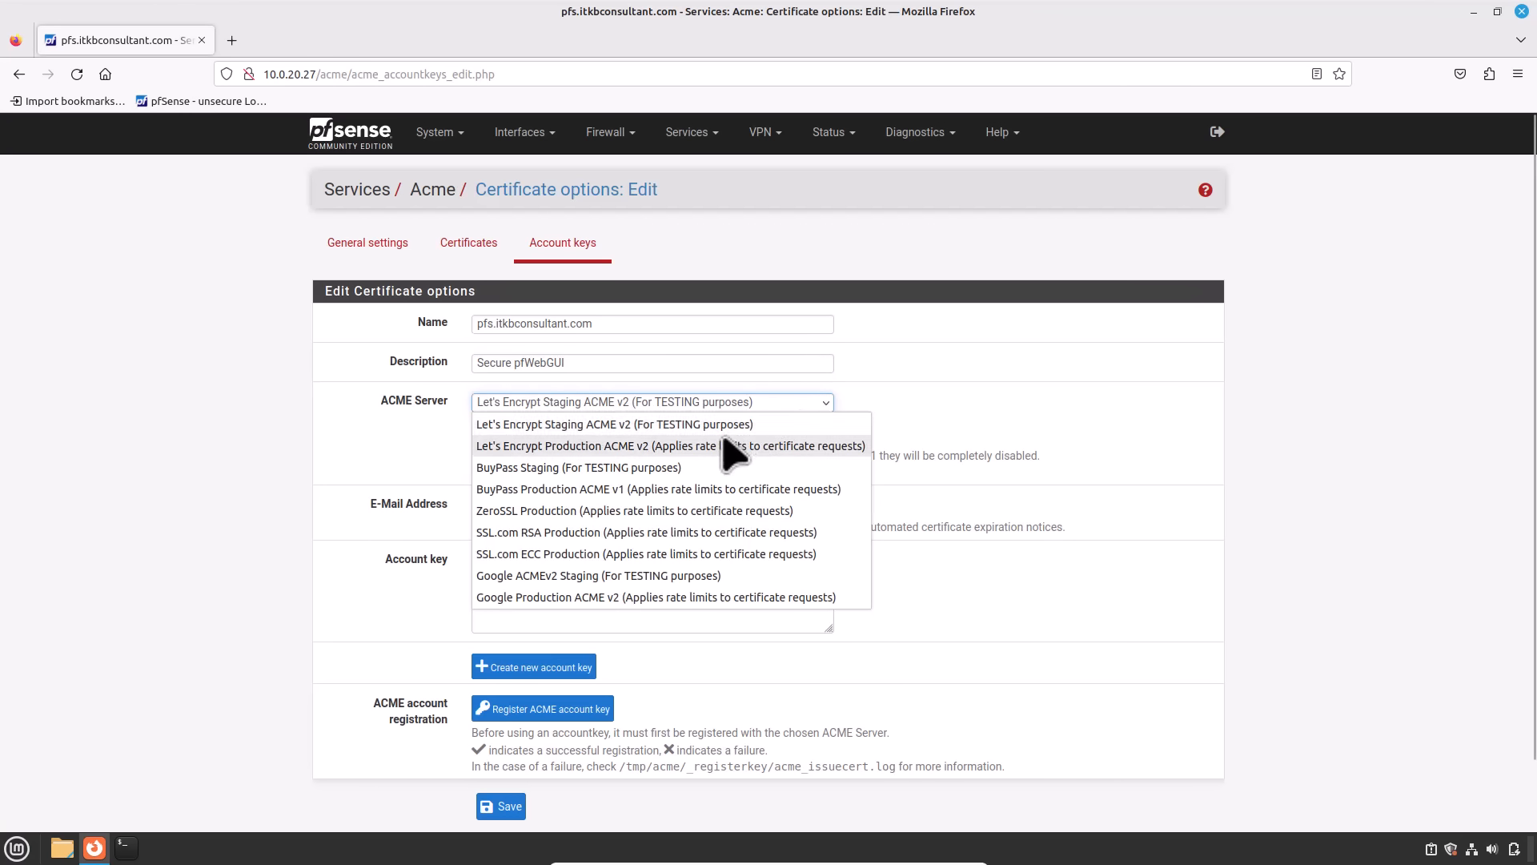
pyautogui.click(731, 446)
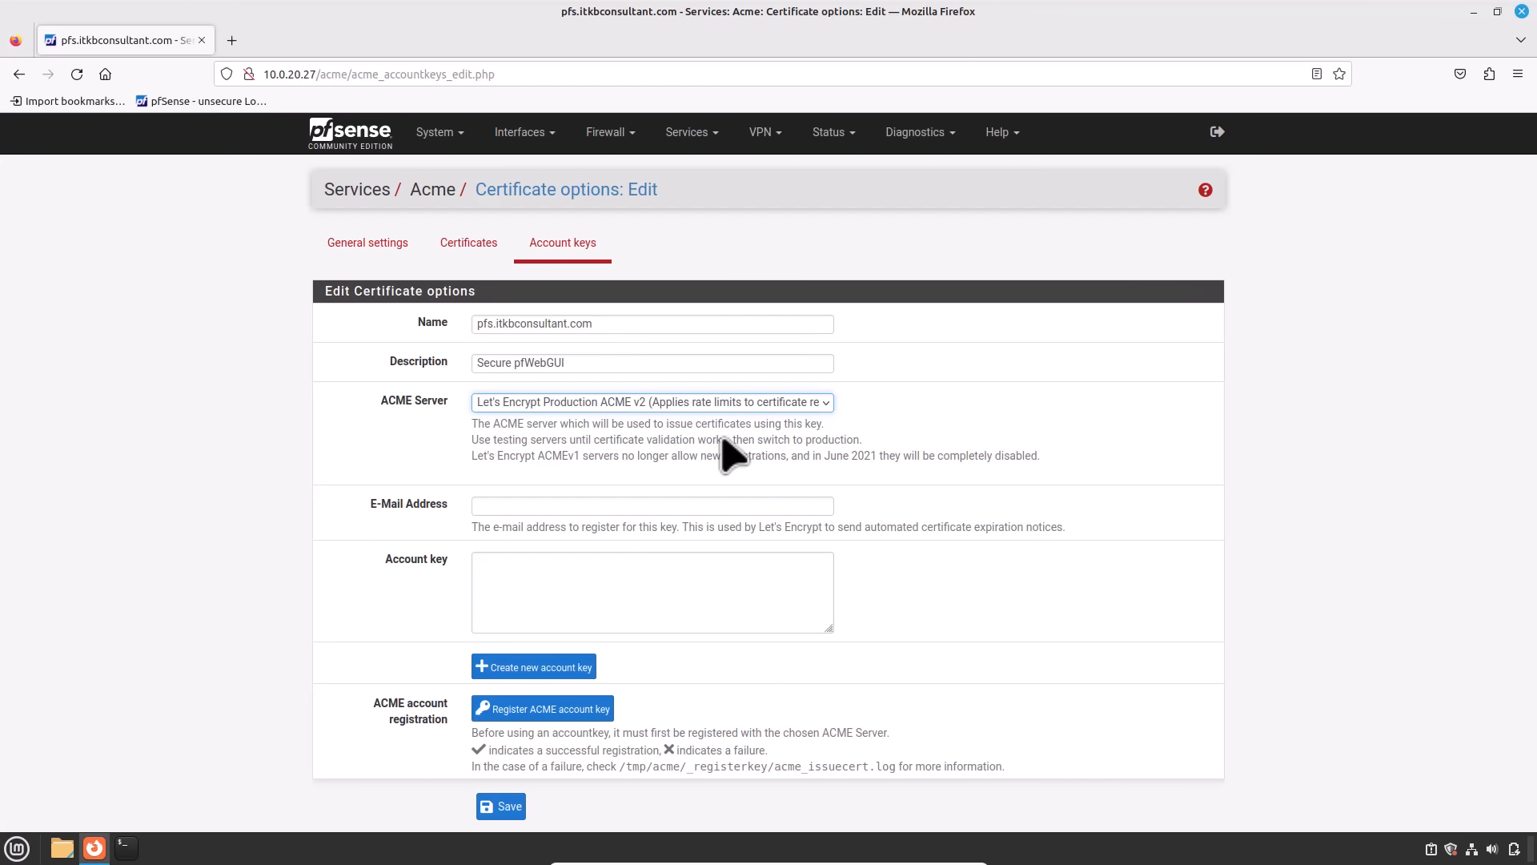
# Step: Fill in the contact e-mail, create and register a new account key, and save it
pyautogui.click(561, 504)
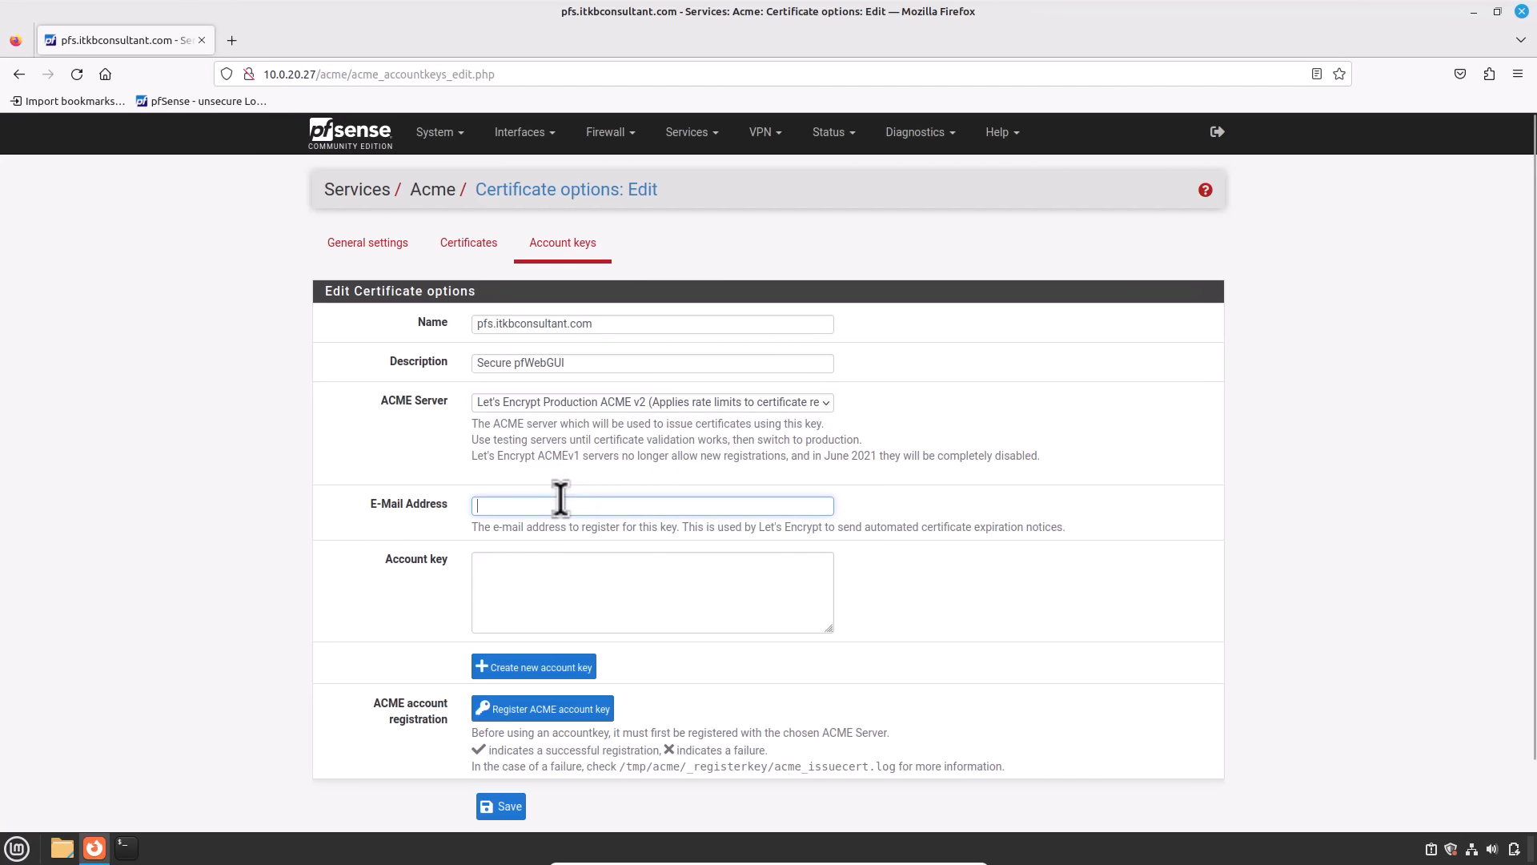
pyautogui.write('info')
pyautogui.press('Down')
pyautogui.press('Tab')
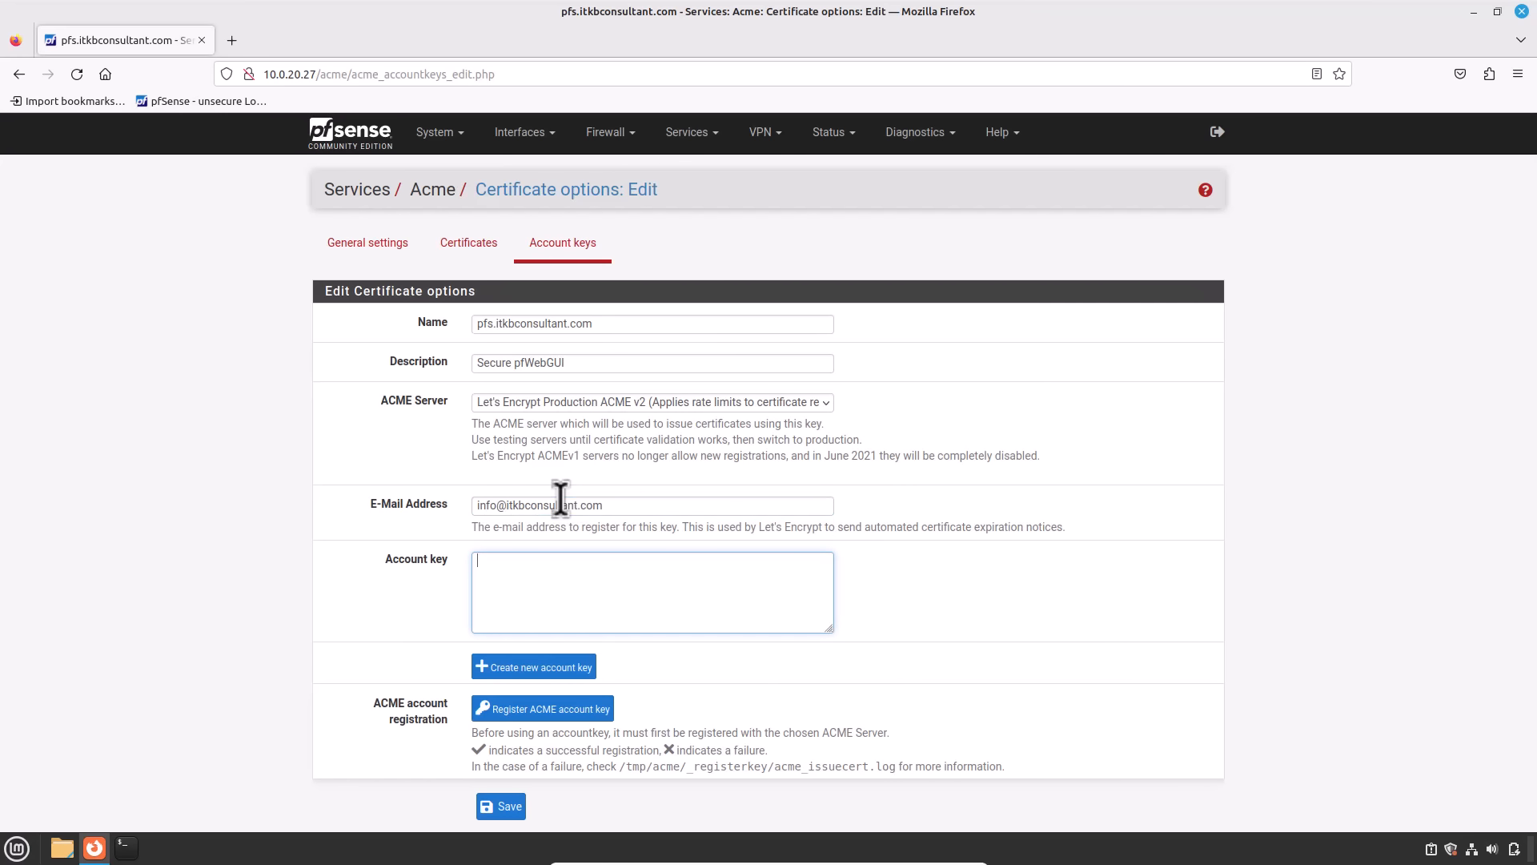
pyautogui.click(549, 678)
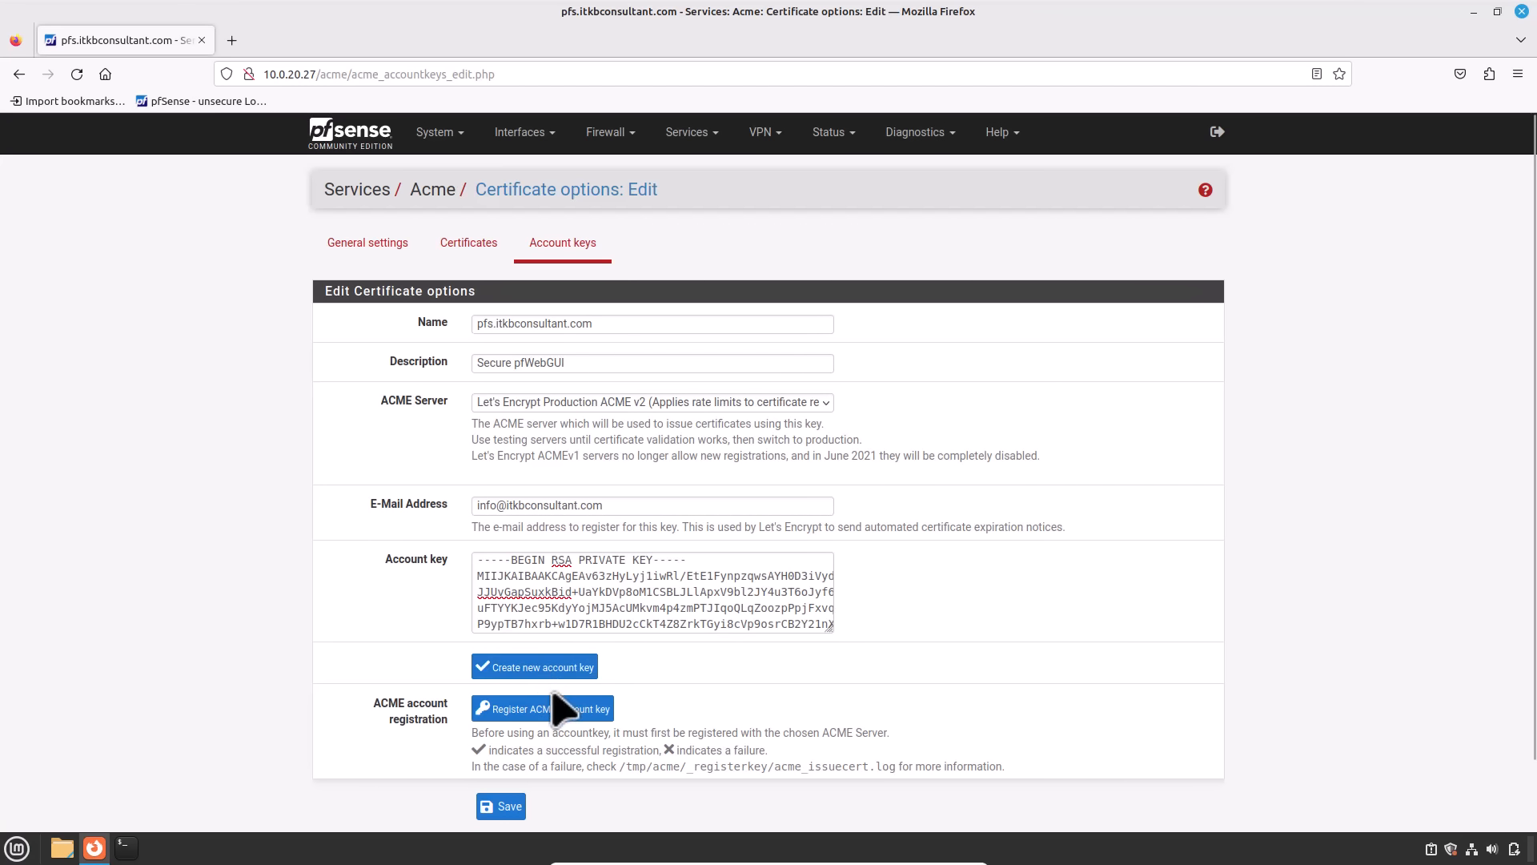
pyautogui.click(552, 715)
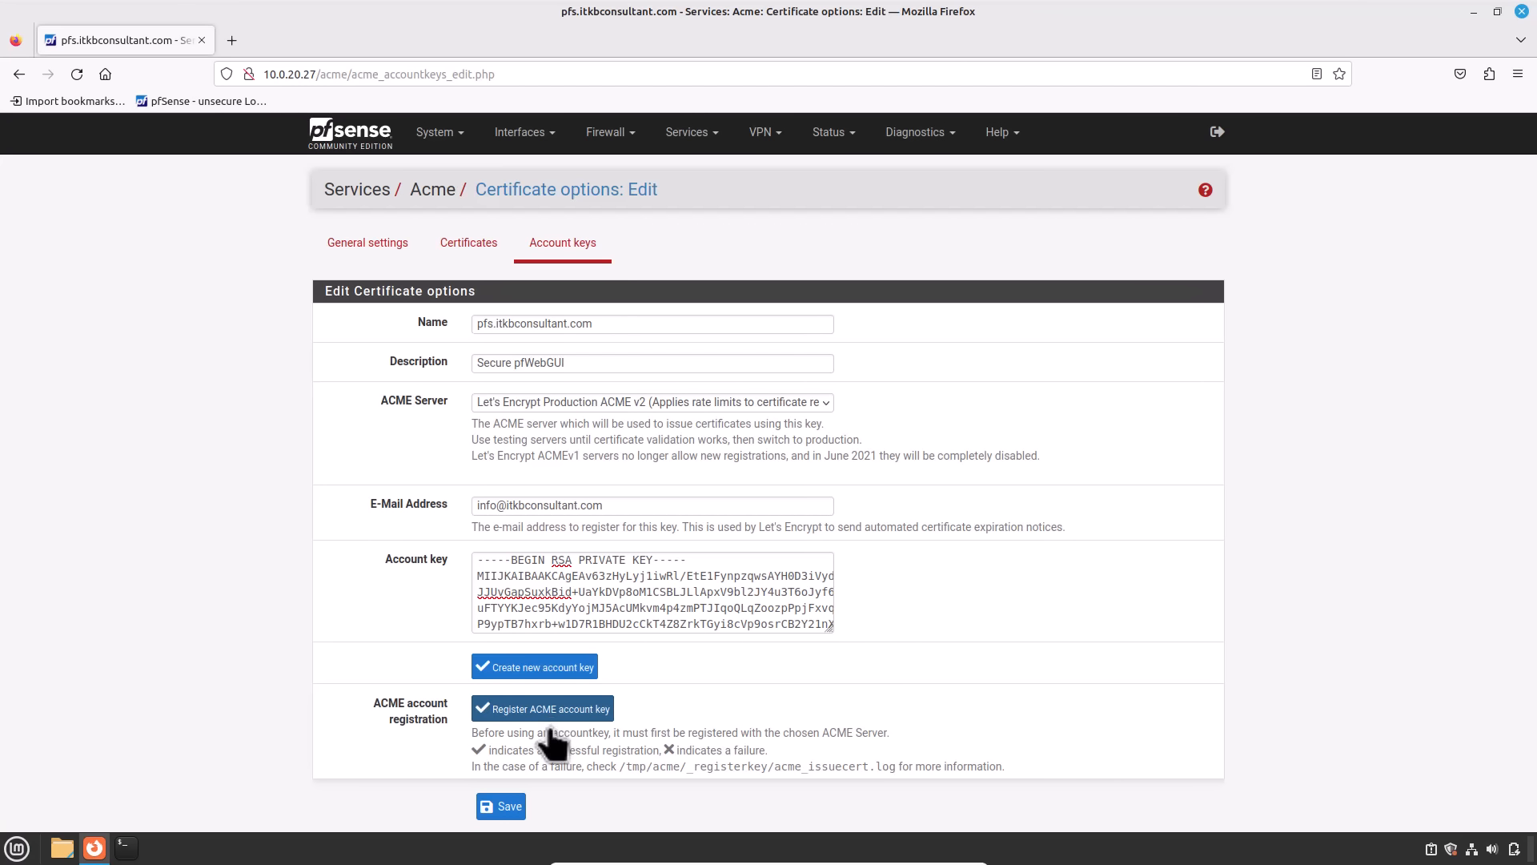
pyautogui.click(504, 808)
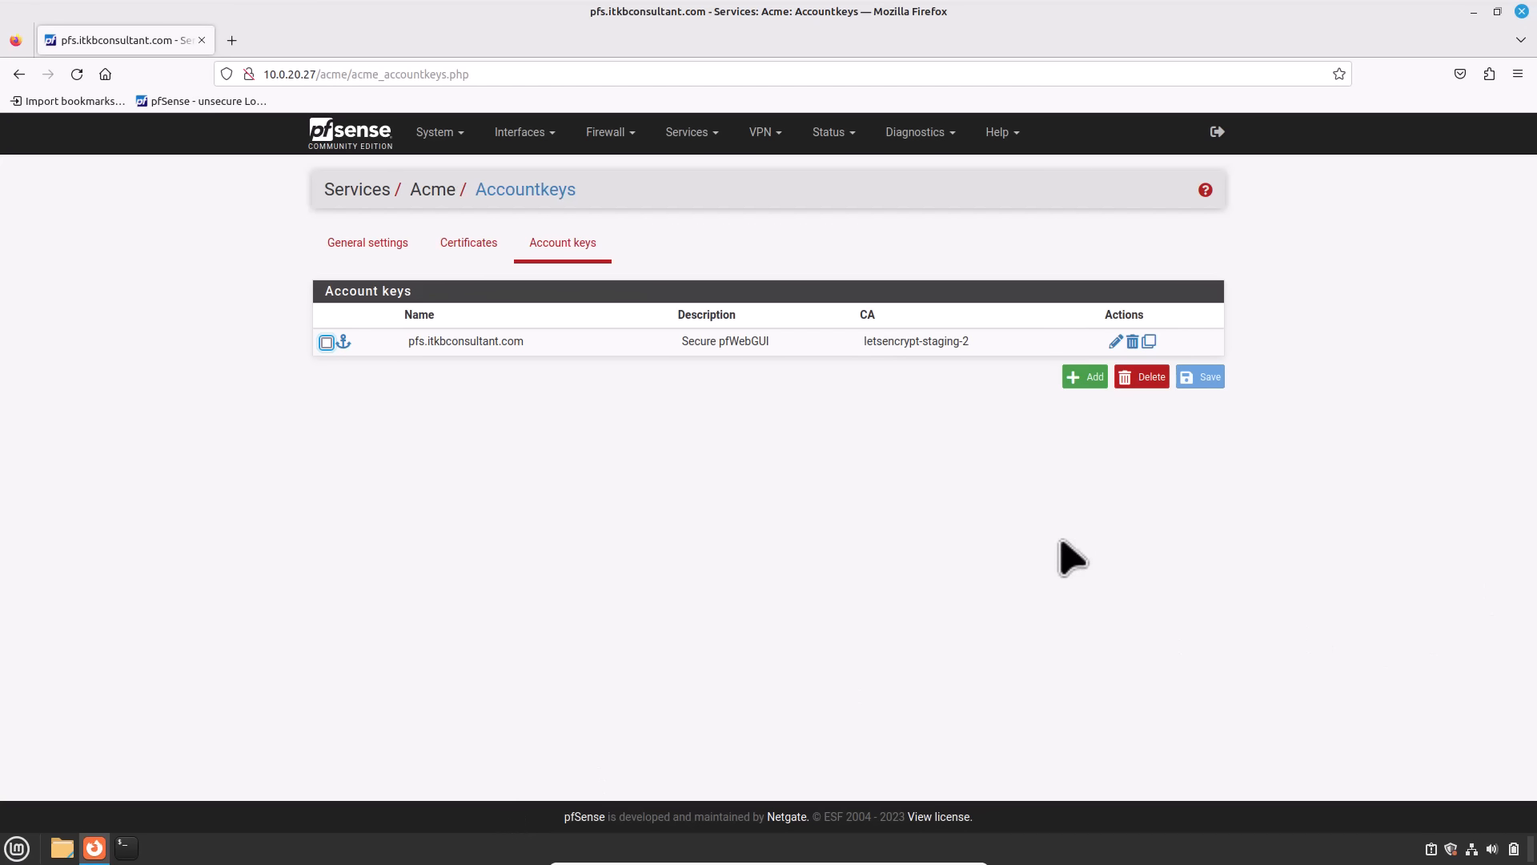
# Step: Add a certificate named and described pfs.itkbconsultant.com, Active, using the pfs.itkbconsultant.com ACME account
pyautogui.click(470, 249)
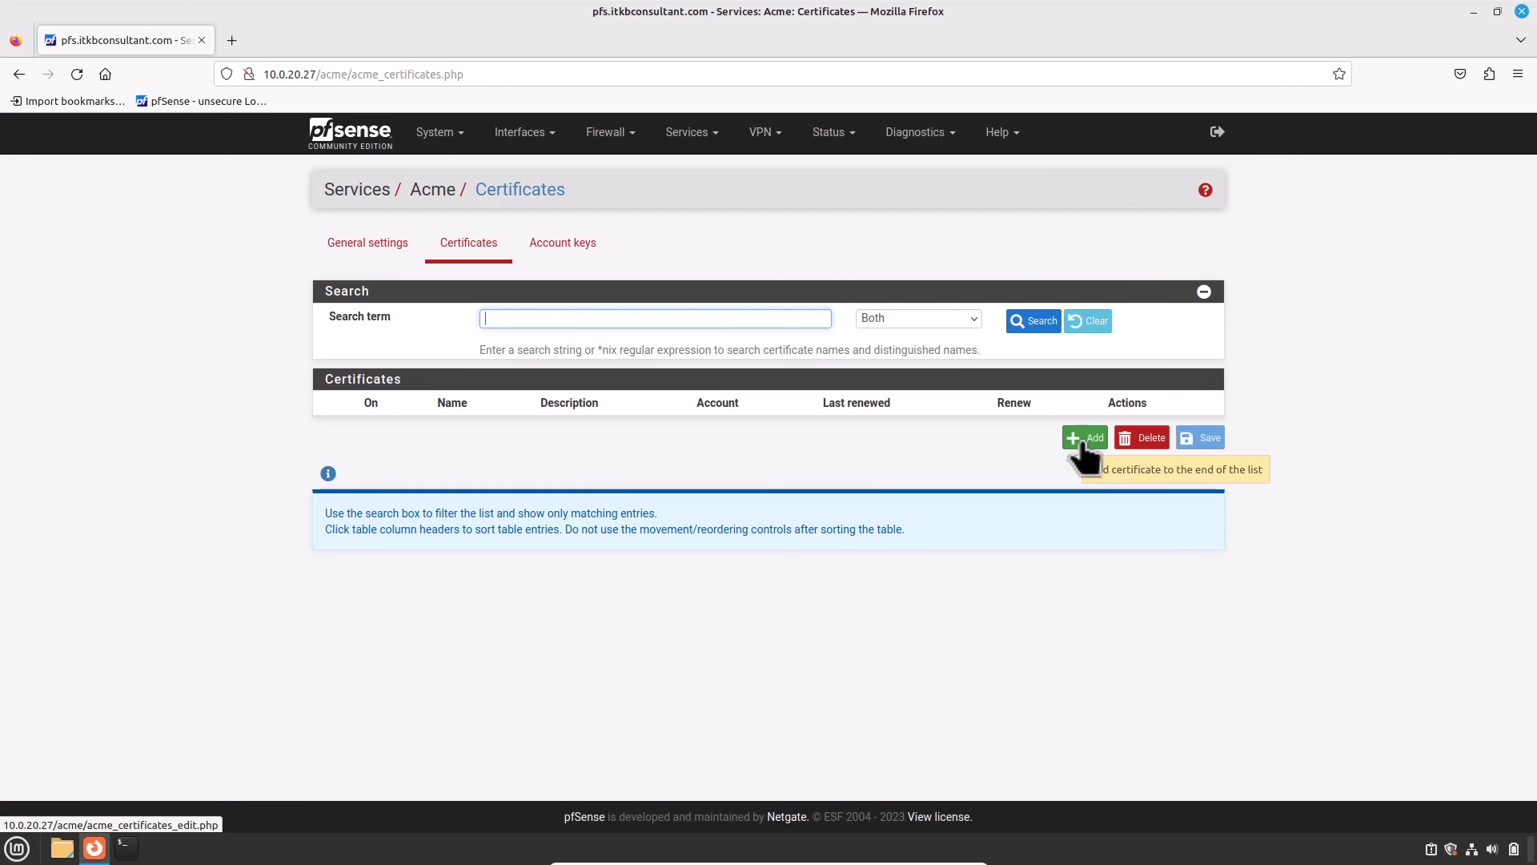
pyautogui.click(1082, 442)
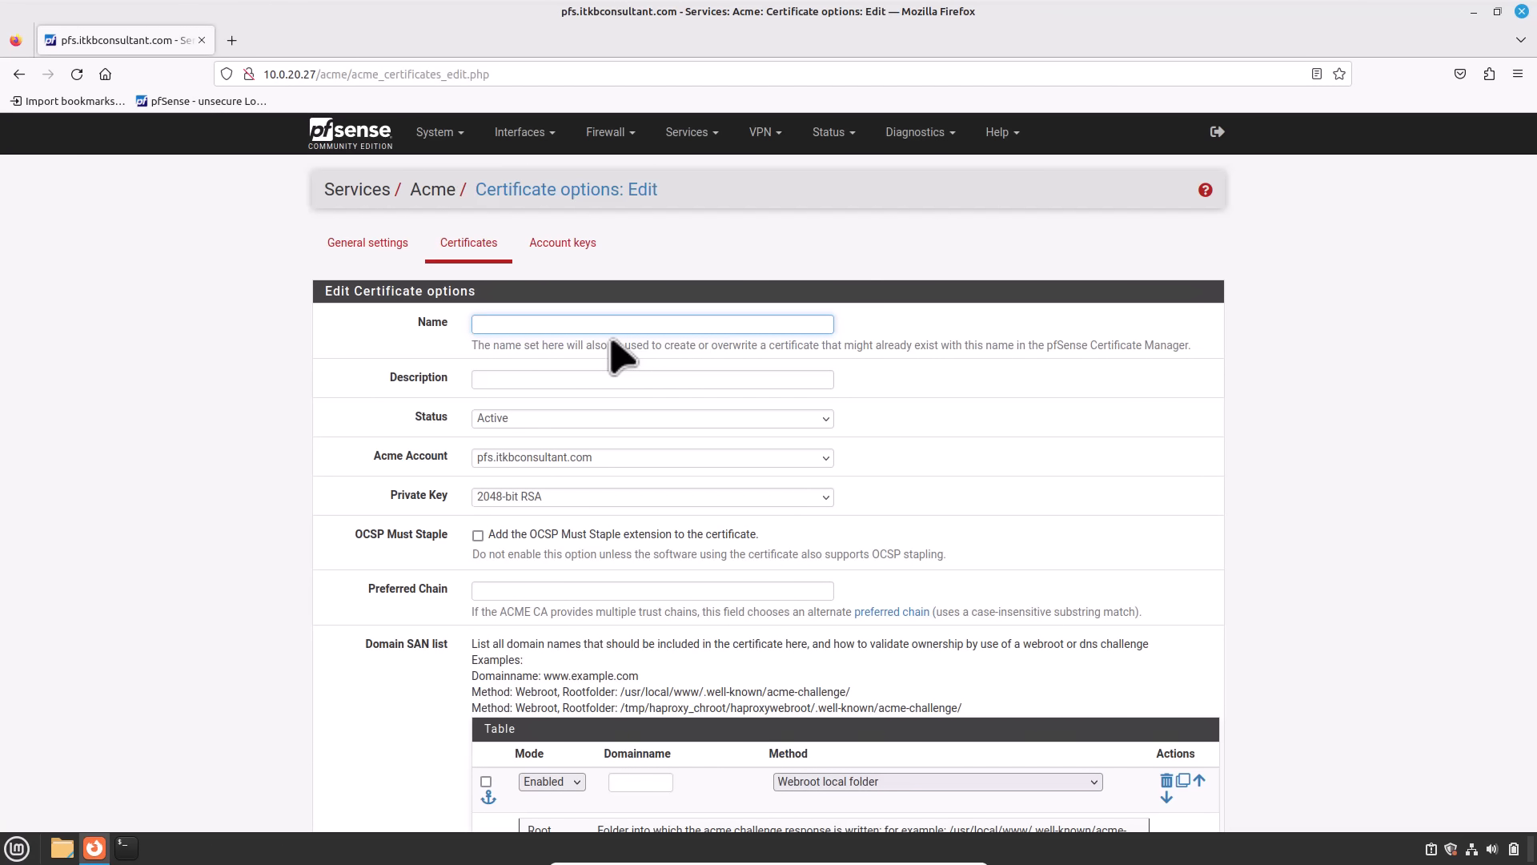
pyautogui.write('pfs.itkbconsultant.com')
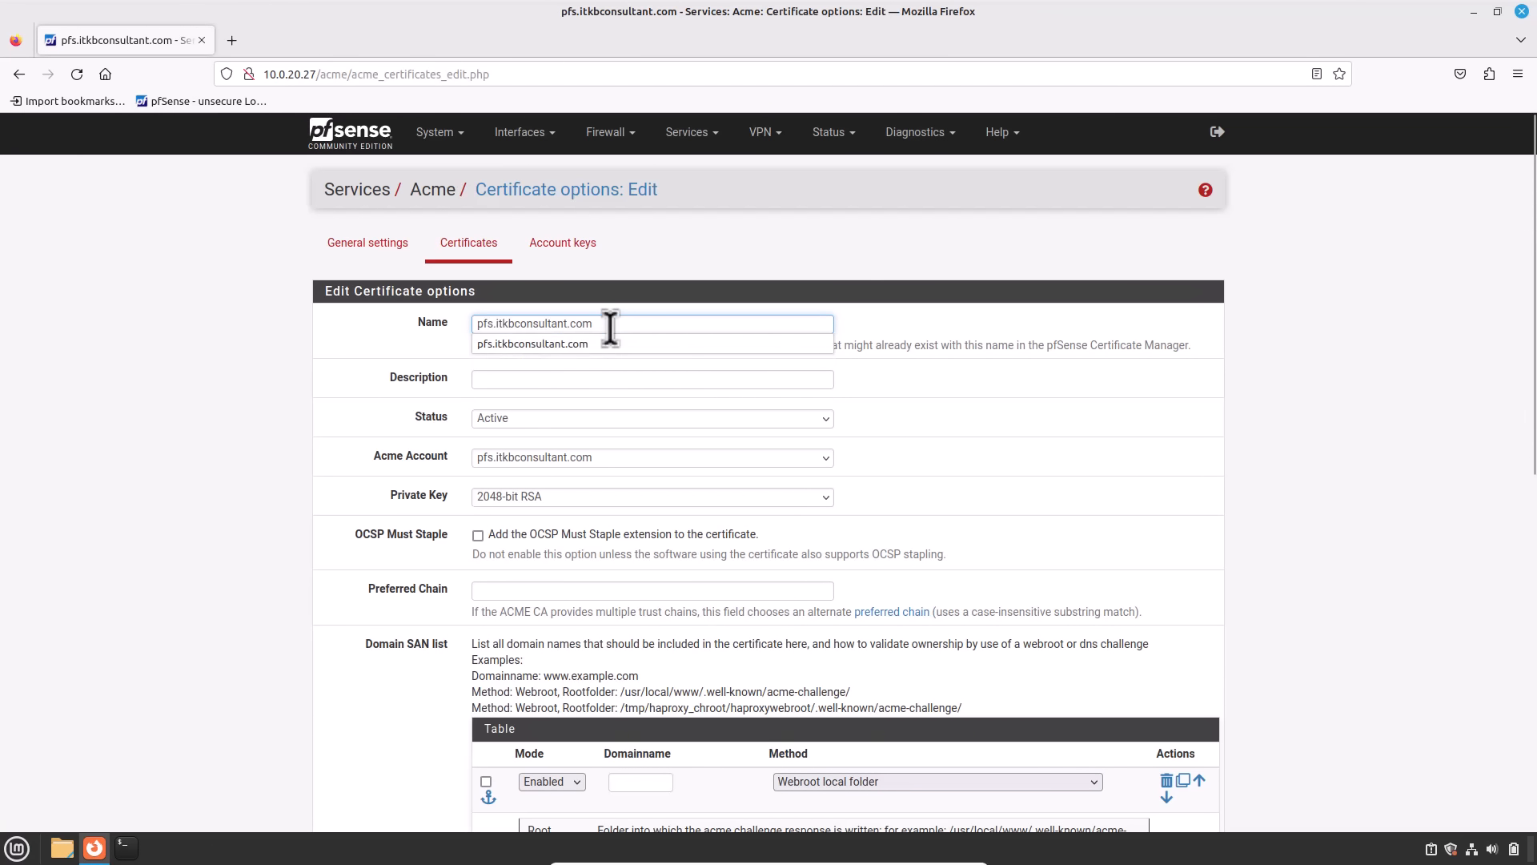
pyautogui.press('Tab')
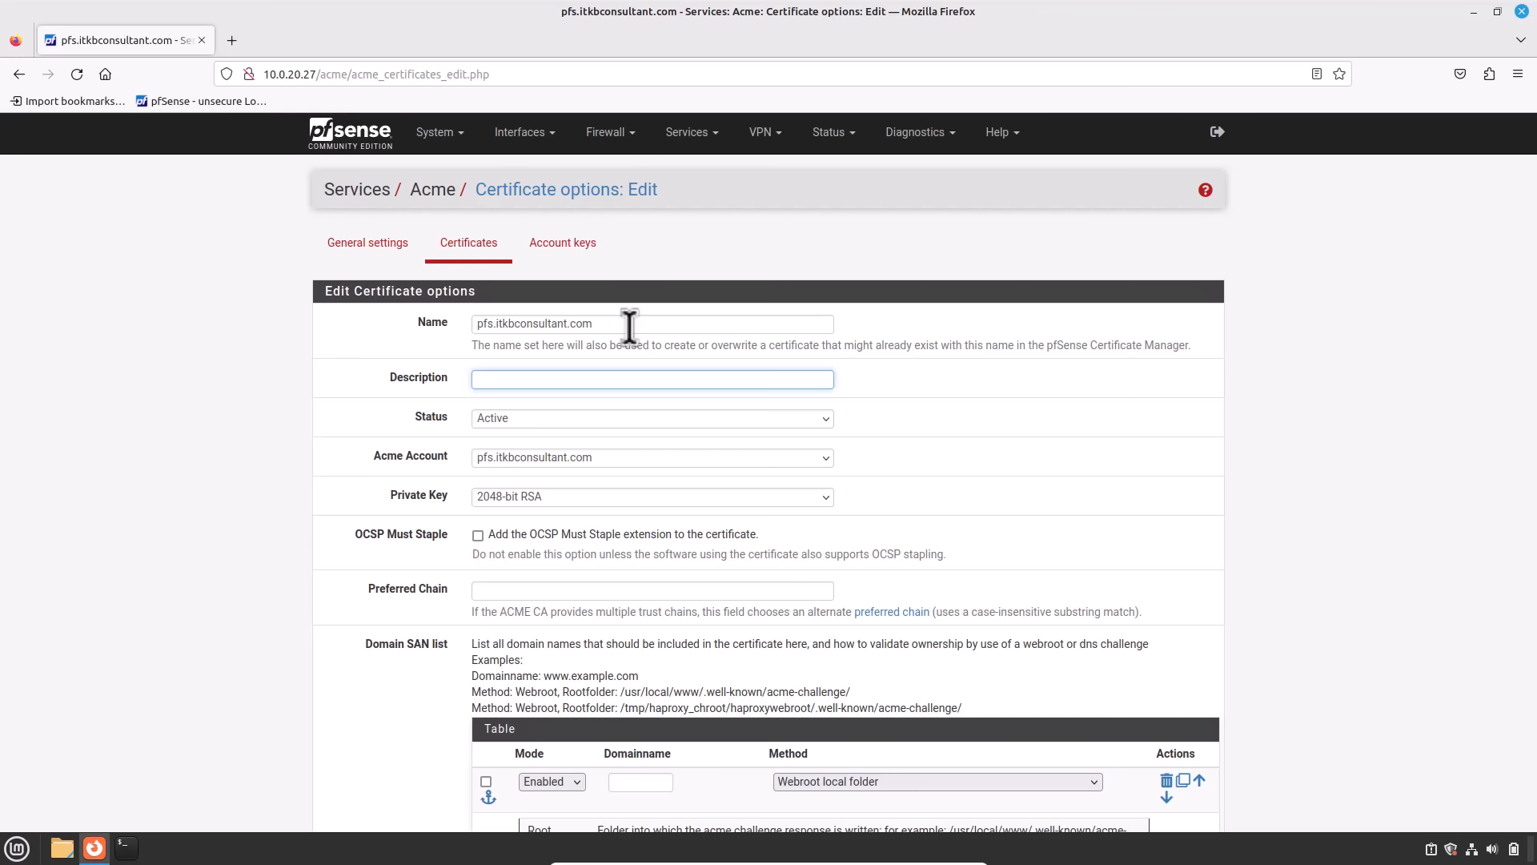
pyautogui.write('pfs.itkbconsultant.com')
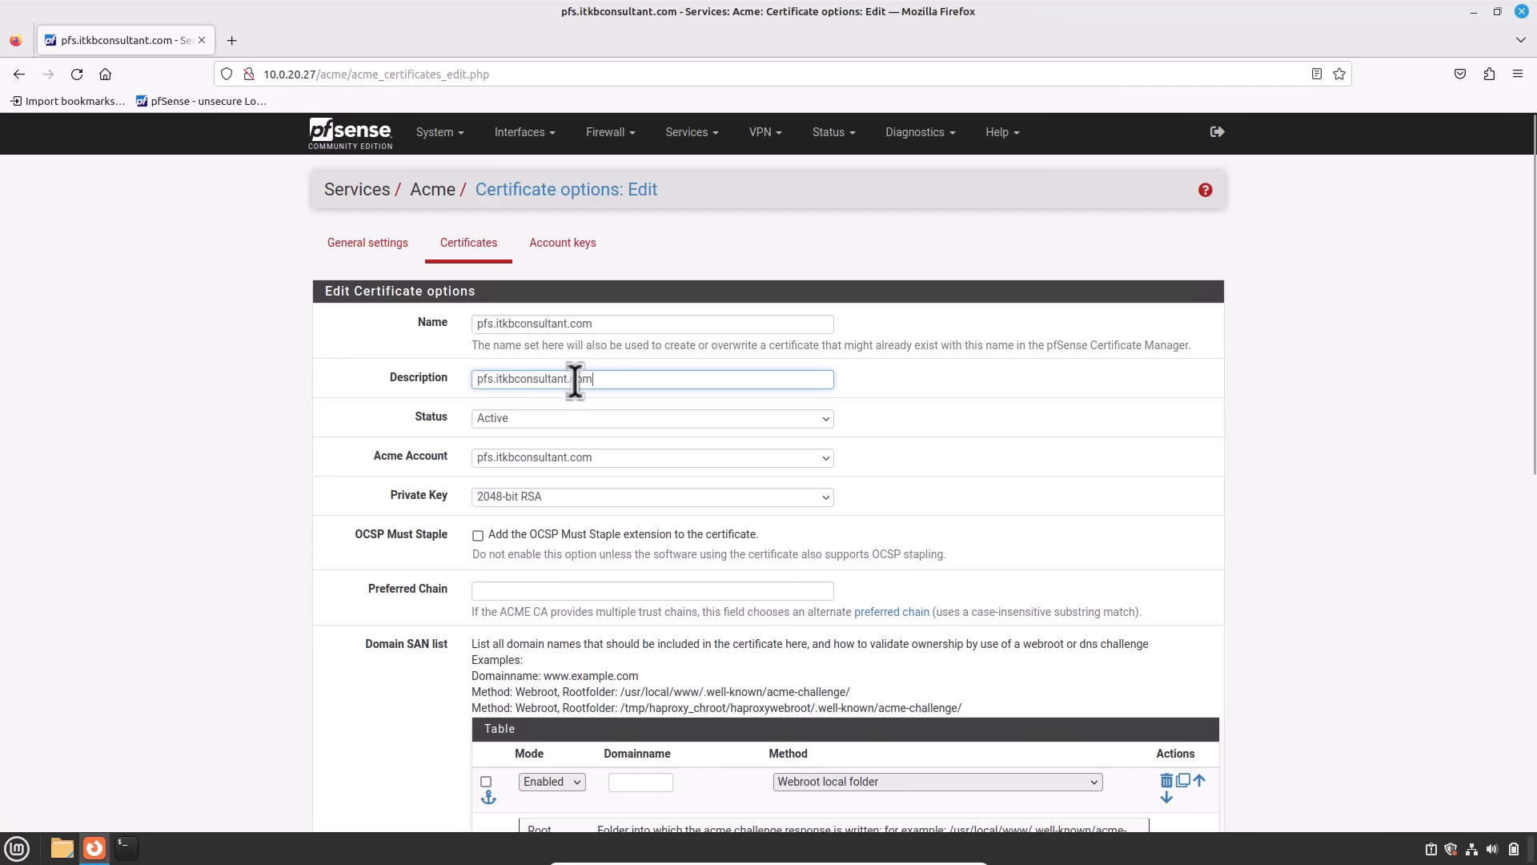
pyautogui.press('Tab')
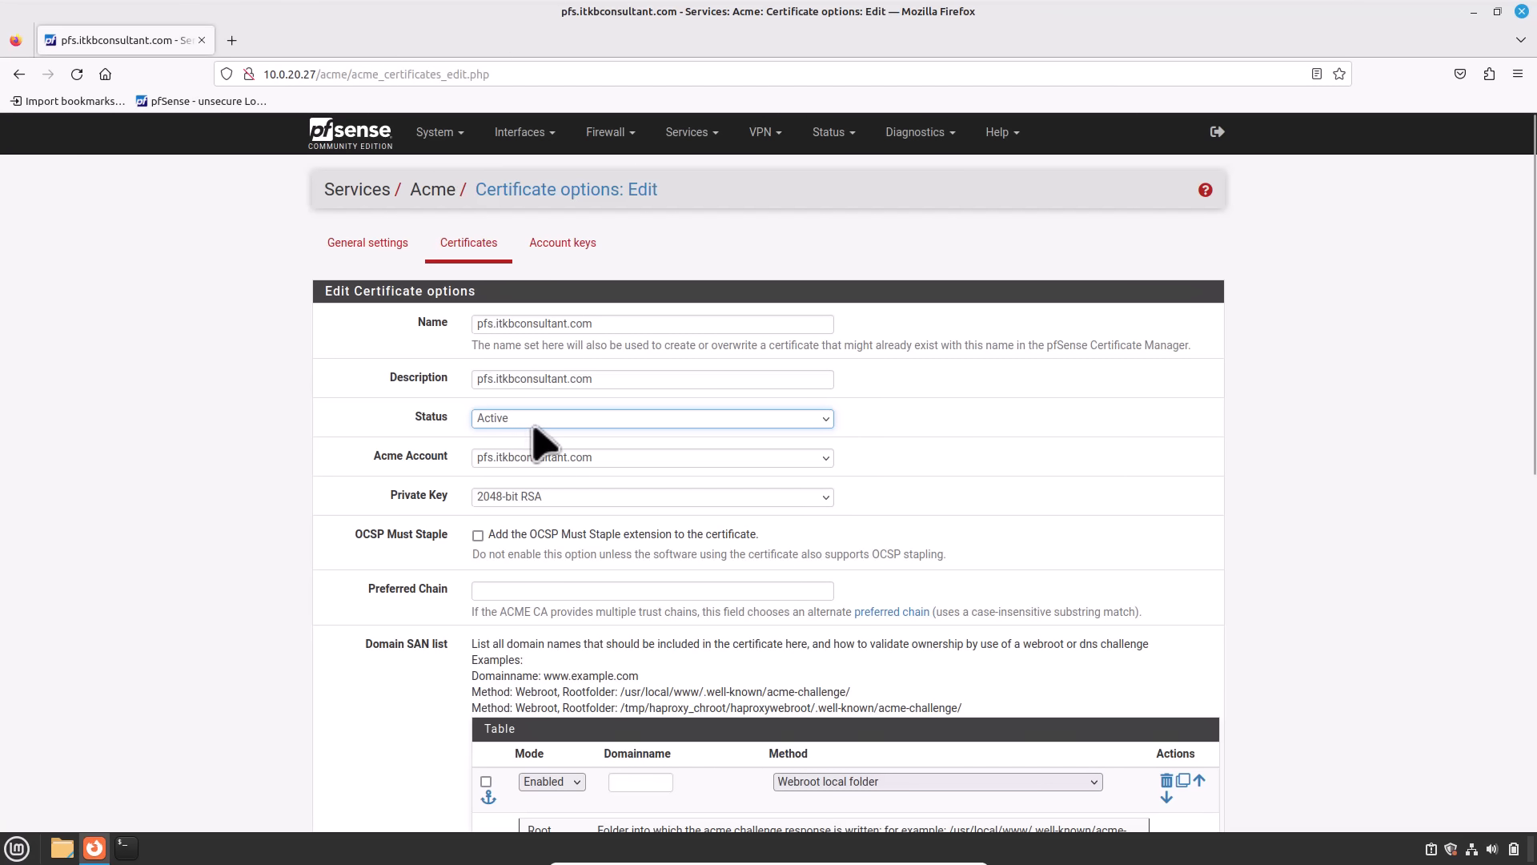
pyautogui.press('Tab')
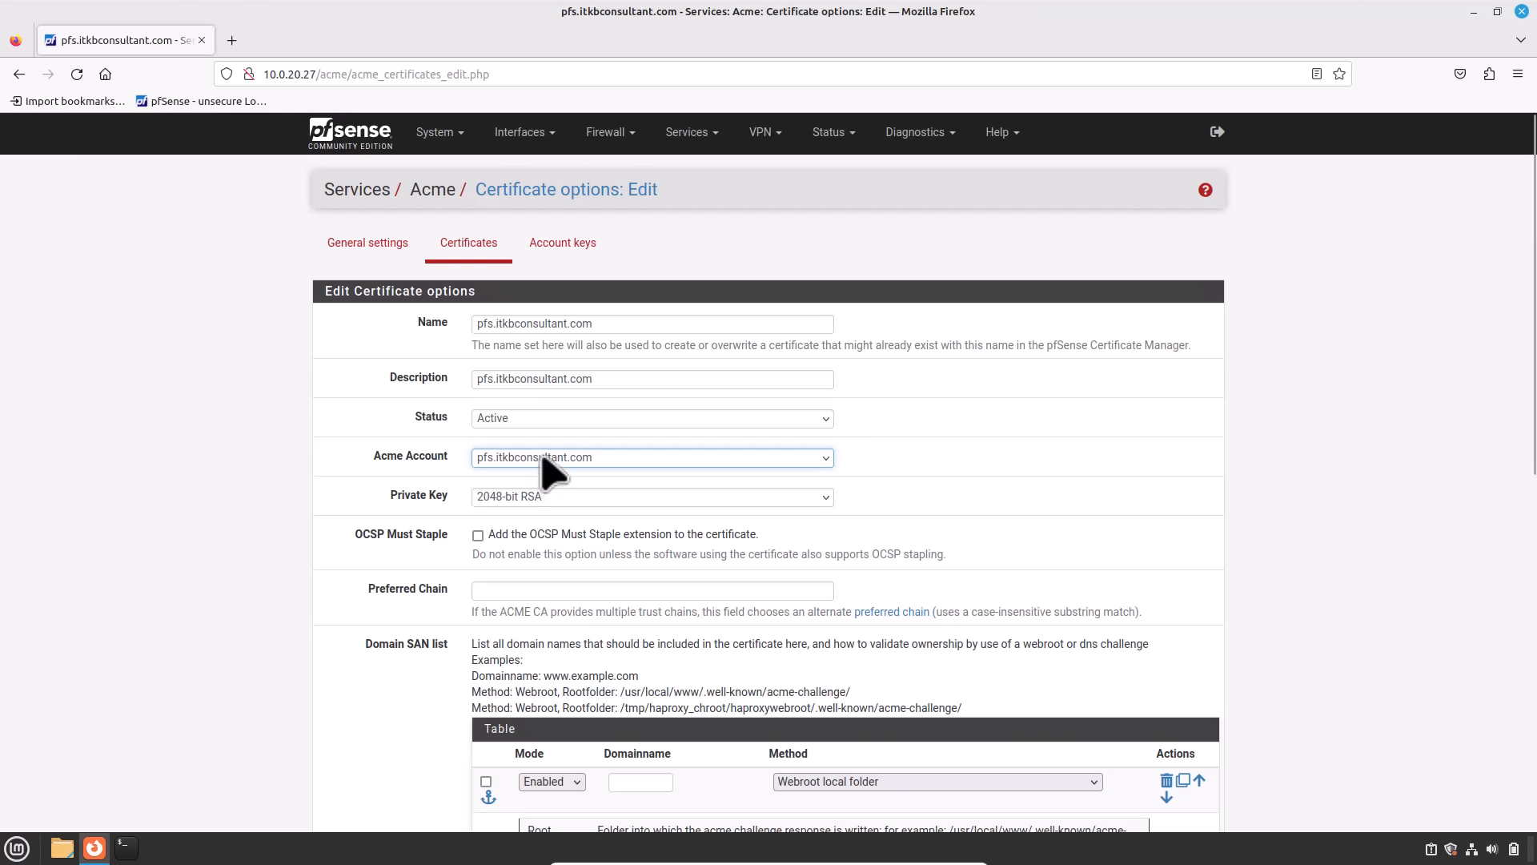
pyautogui.click(542, 464)
pyautogui.click(549, 478)
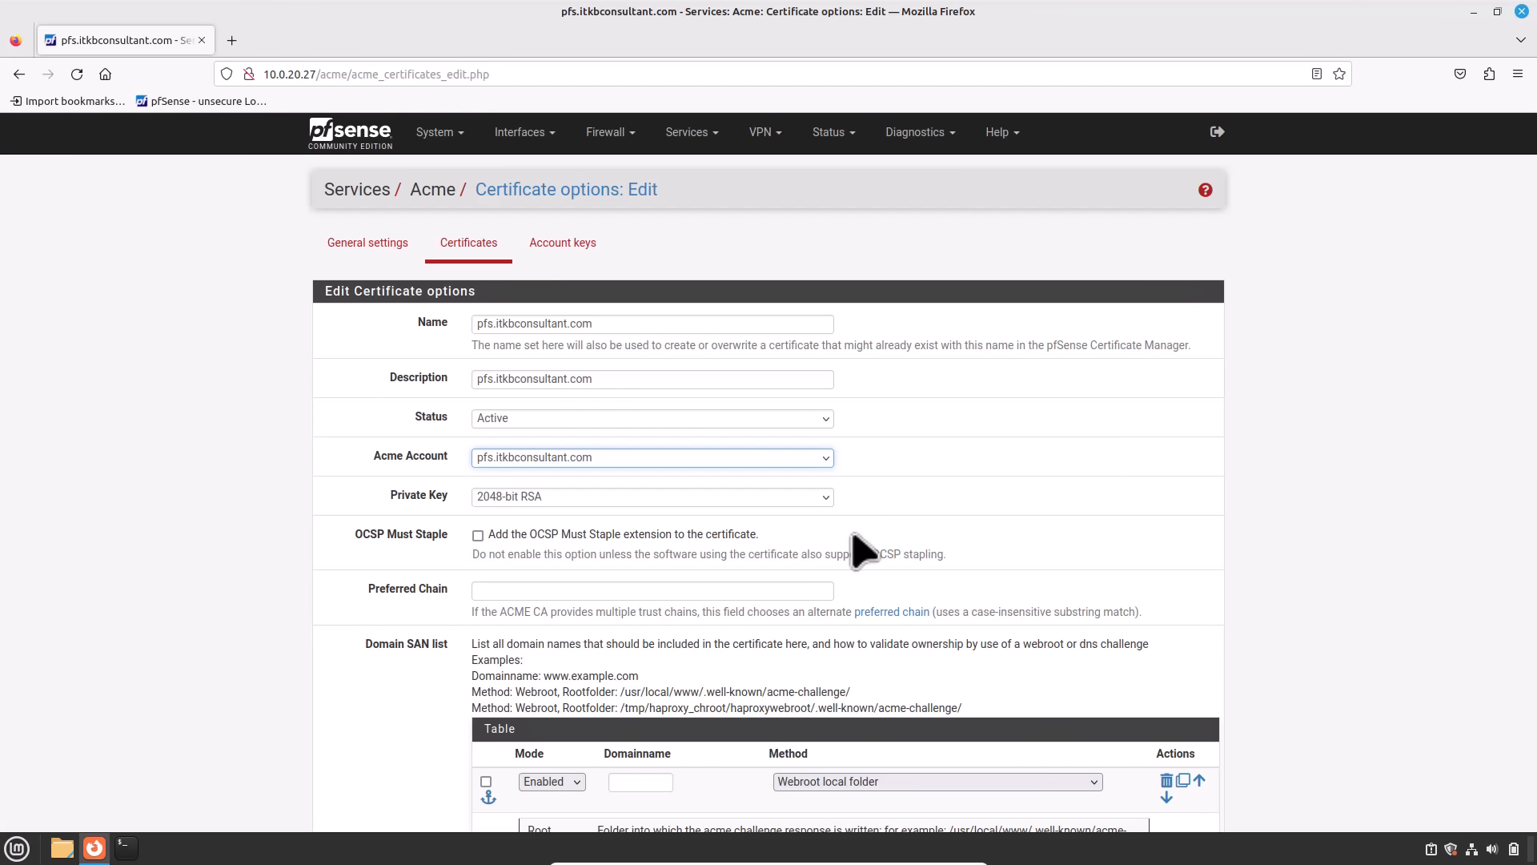
pyautogui.scroll(-3, 463, 566)
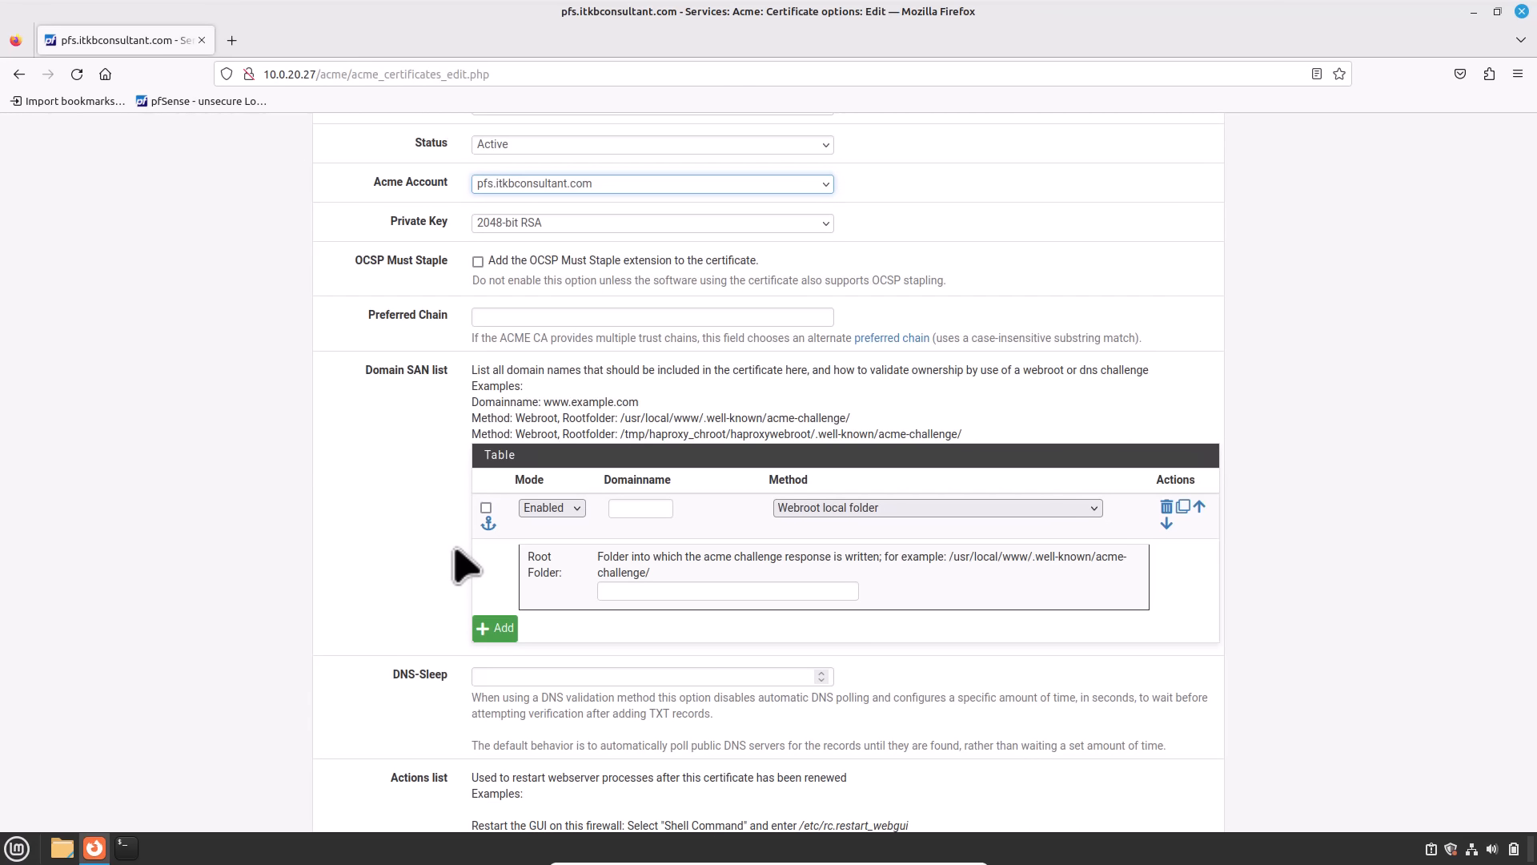
# Step: Add an enabled Domain SAN entry for pfs.itkbconsultant.com validated by the DNS-Manual method
pyautogui.click(571, 516)
pyautogui.click(570, 531)
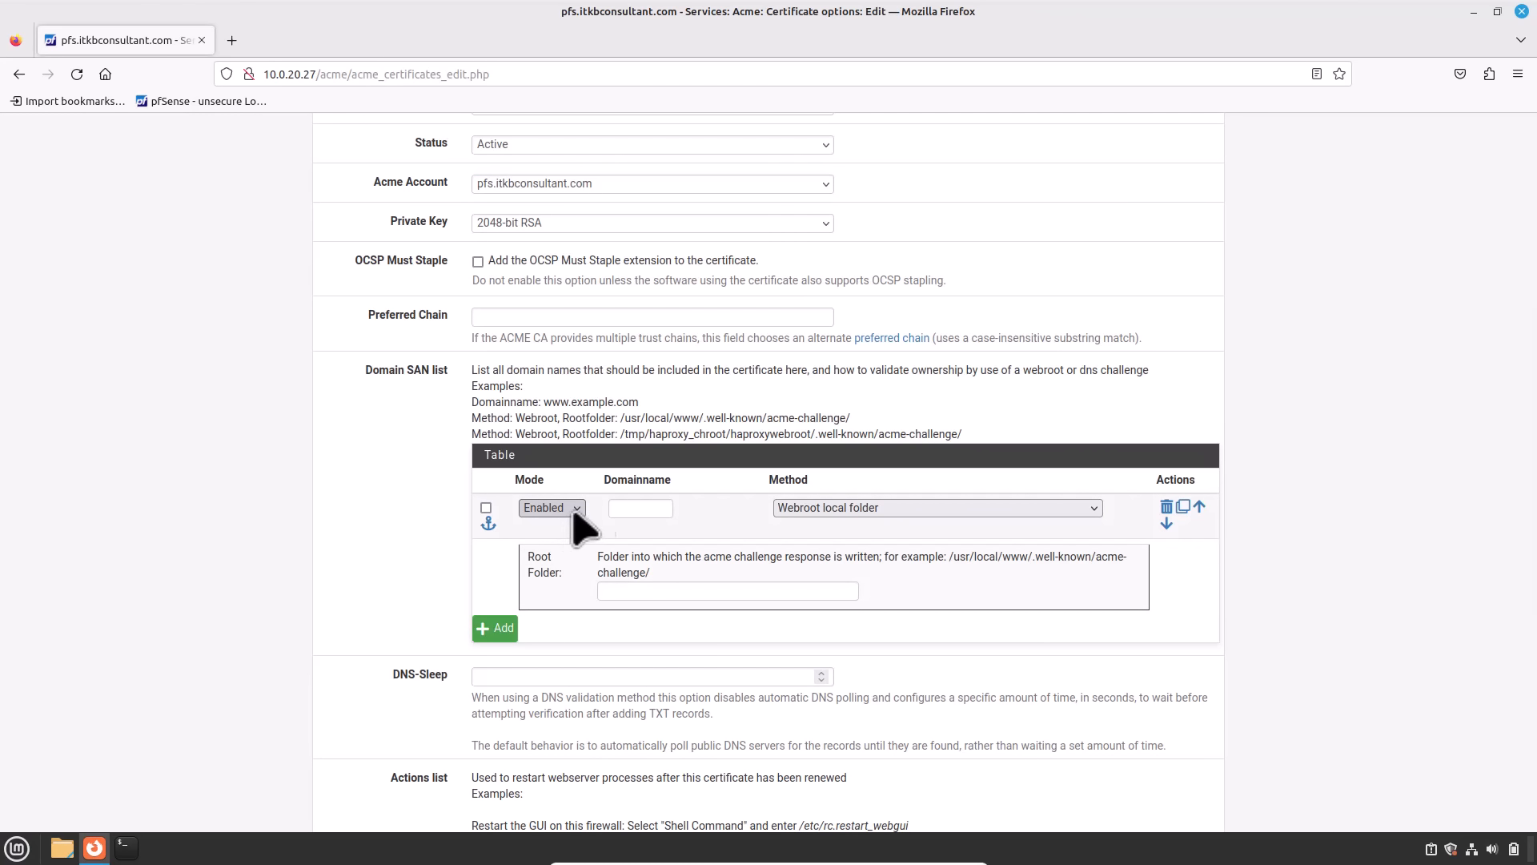
pyautogui.click(670, 512)
pyautogui.hotkey('ctrl', 'v')
pyautogui.click(669, 512)
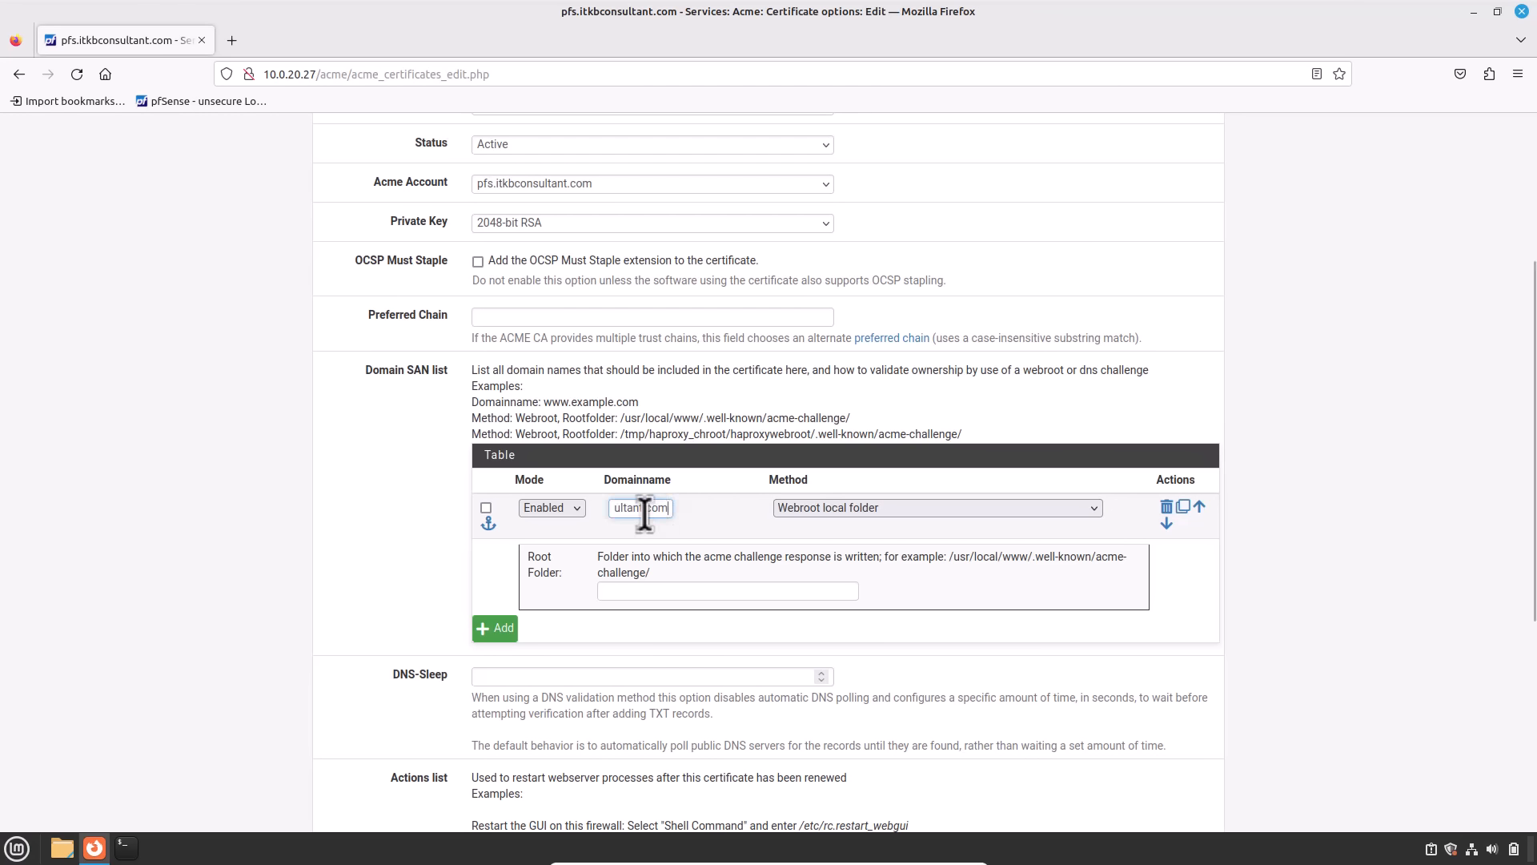
pyautogui.moveTo(641, 514); pyautogui.dragTo(510, 510)
pyautogui.click(689, 526)
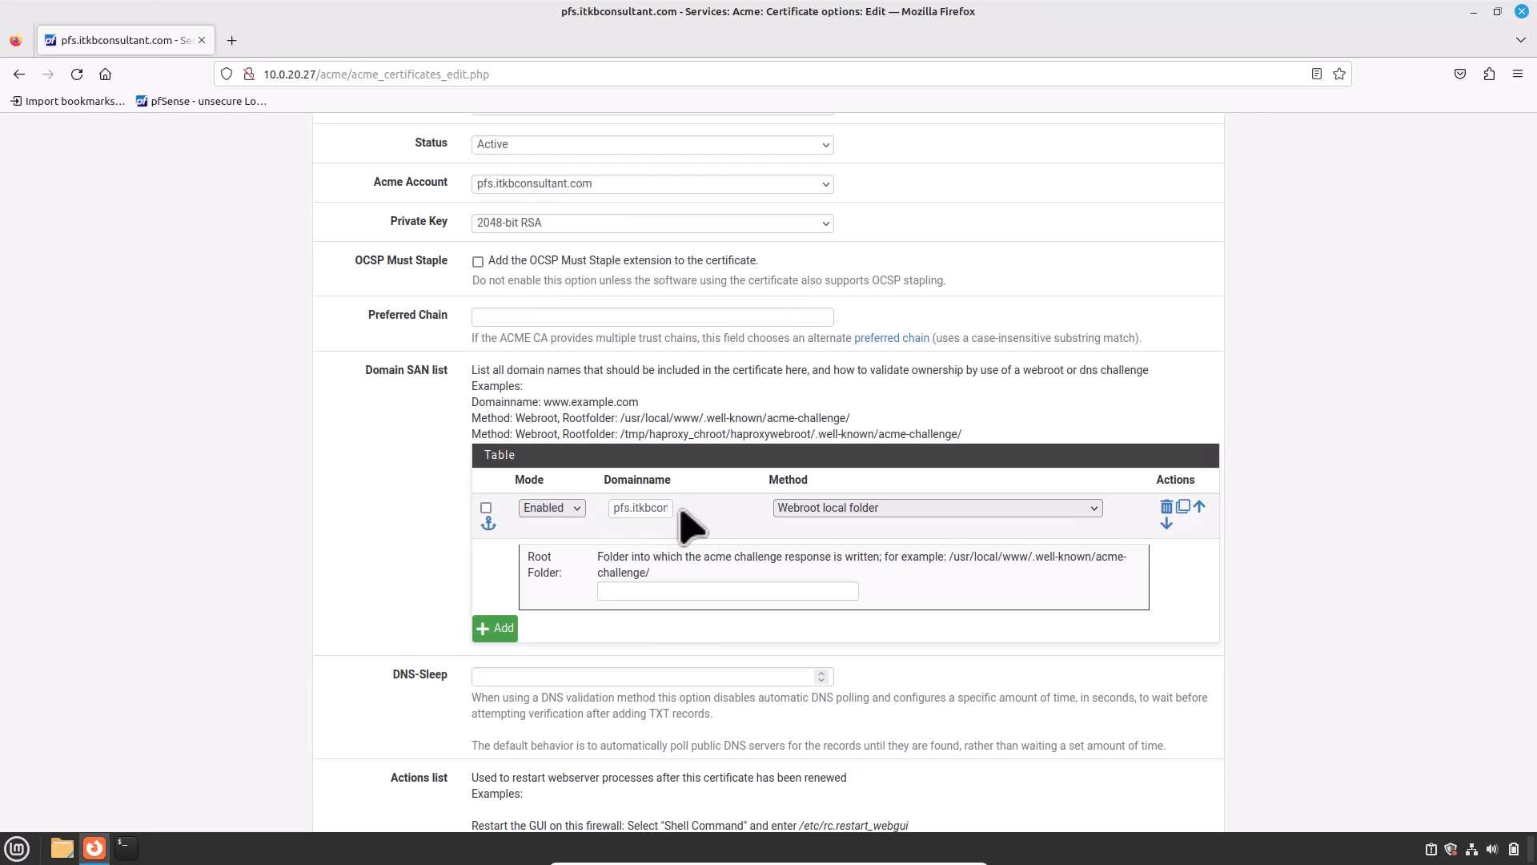
pyautogui.click(790, 509)
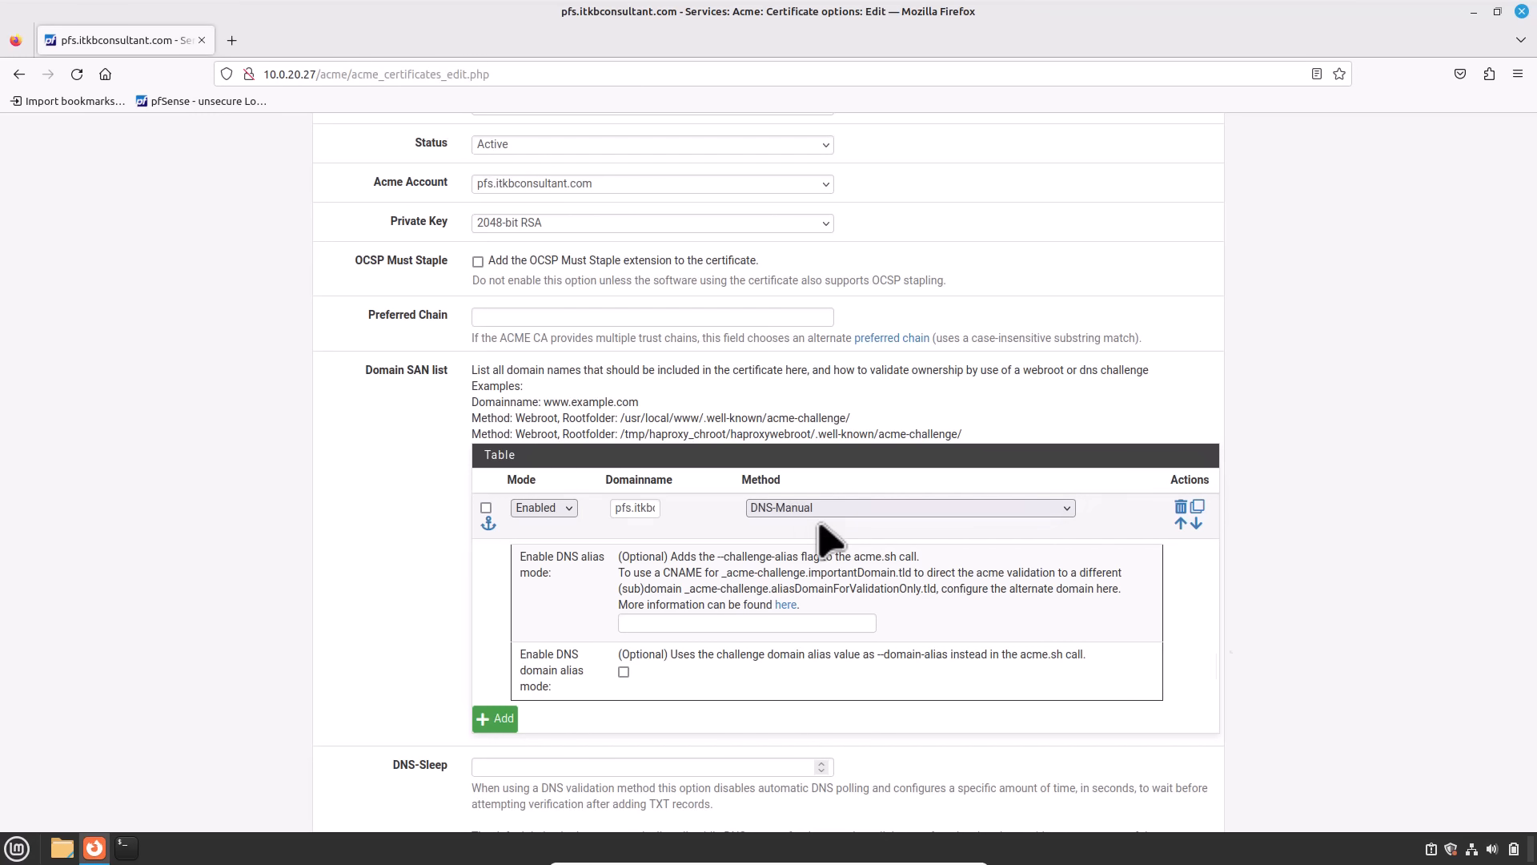
pyautogui.scroll(-2, 1228, 661)
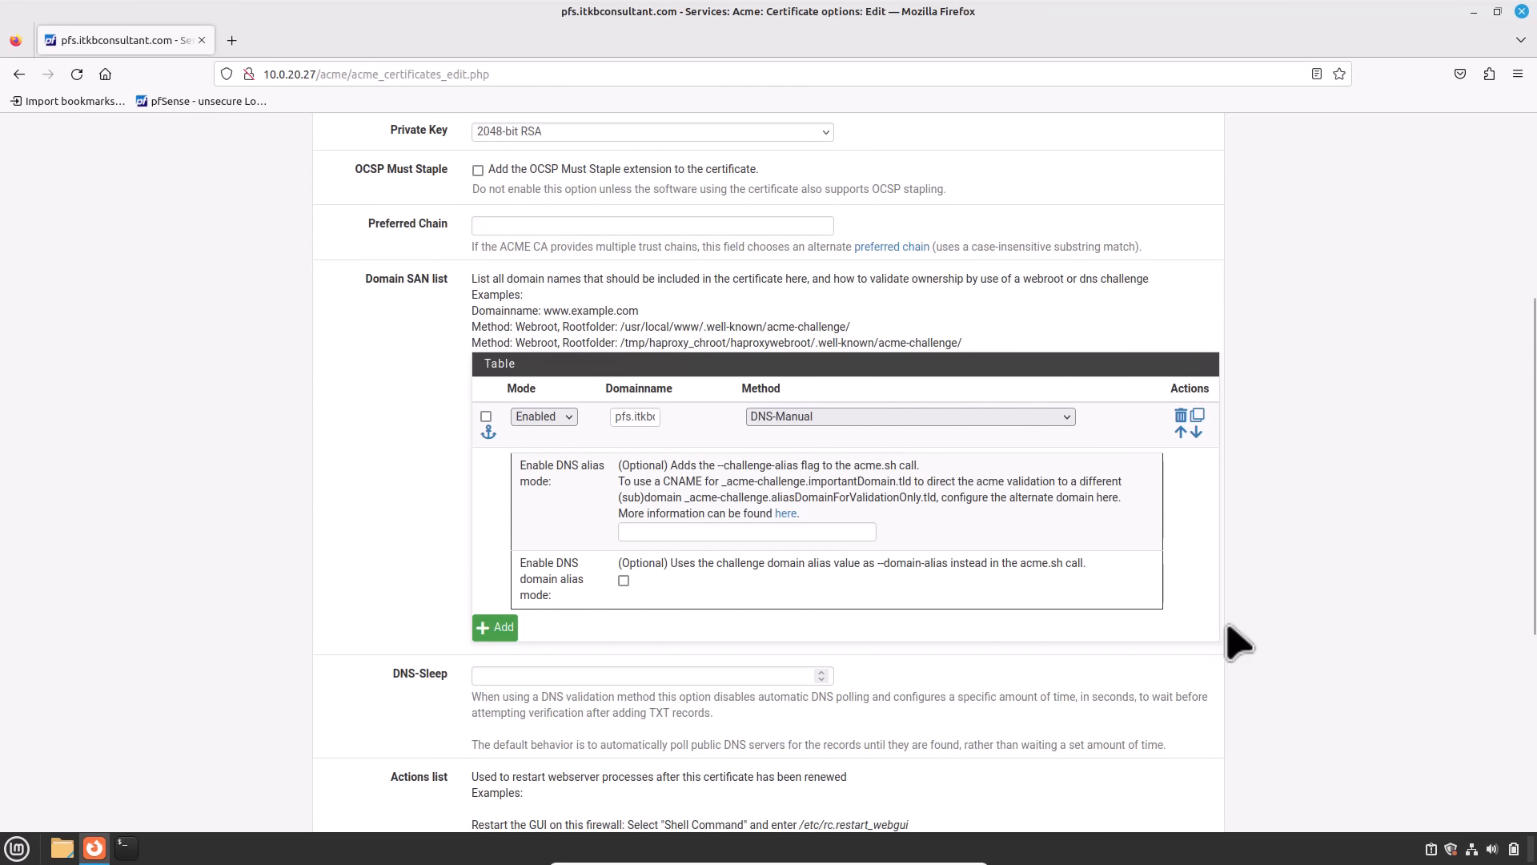
pyautogui.scroll(-5, 1237, 641)
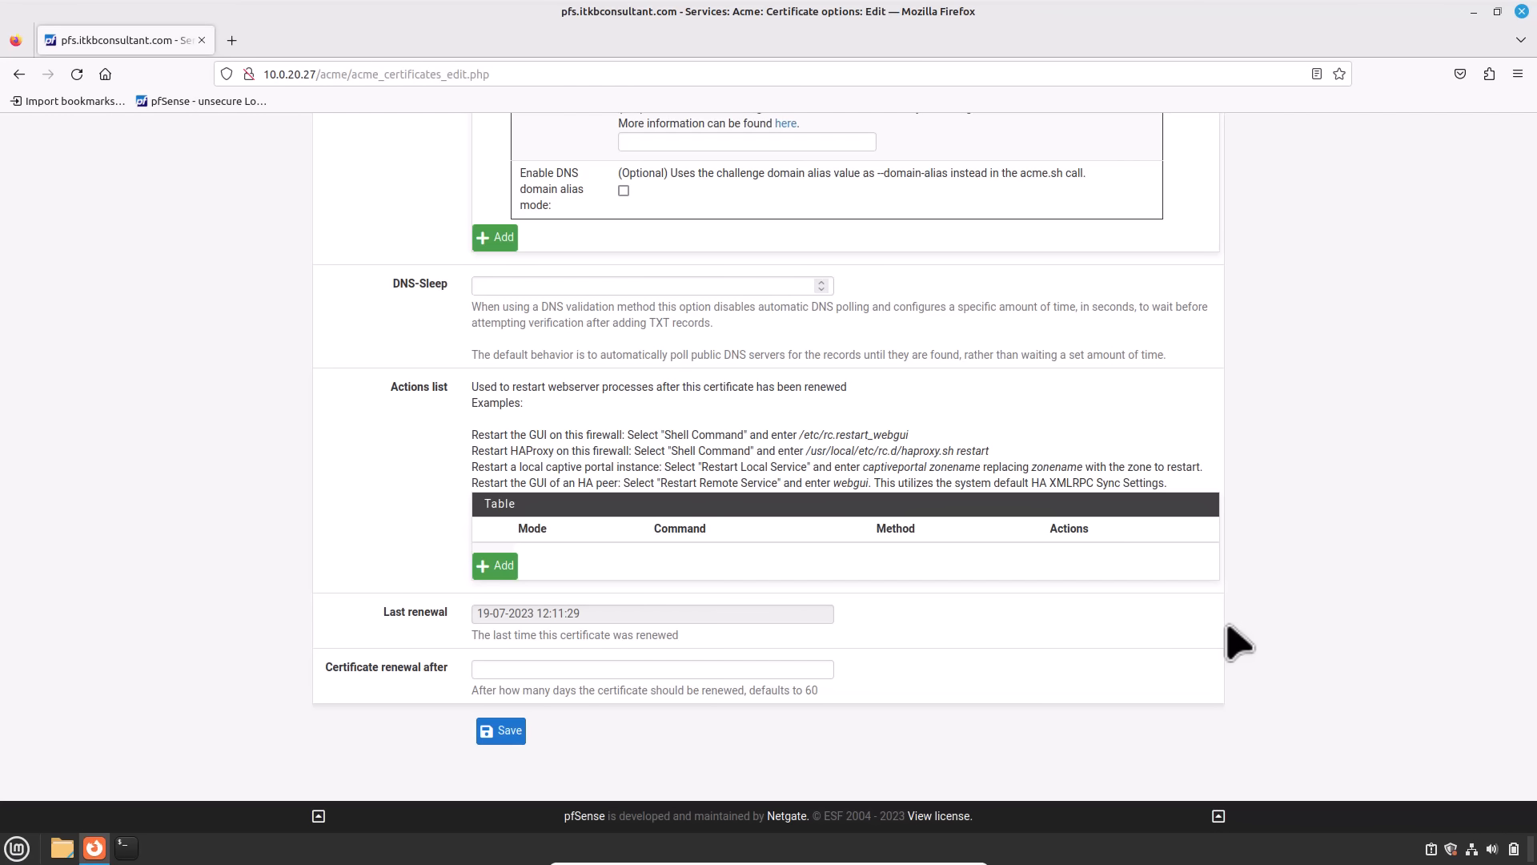
# Step: Set certificate renewal after 75 days and save the certificate
pyautogui.click(707, 668)
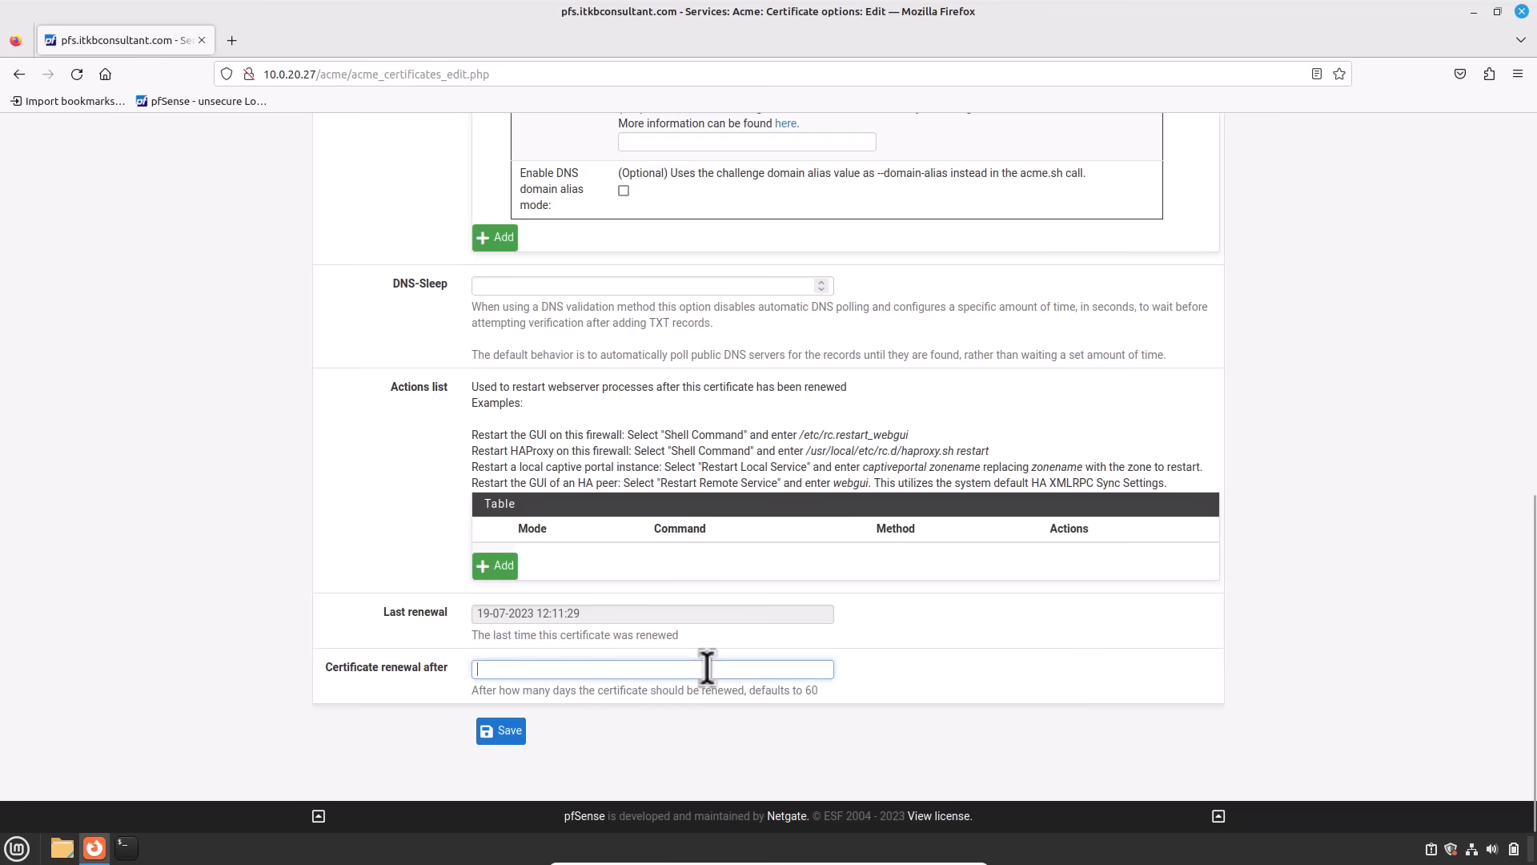
pyautogui.write('75')
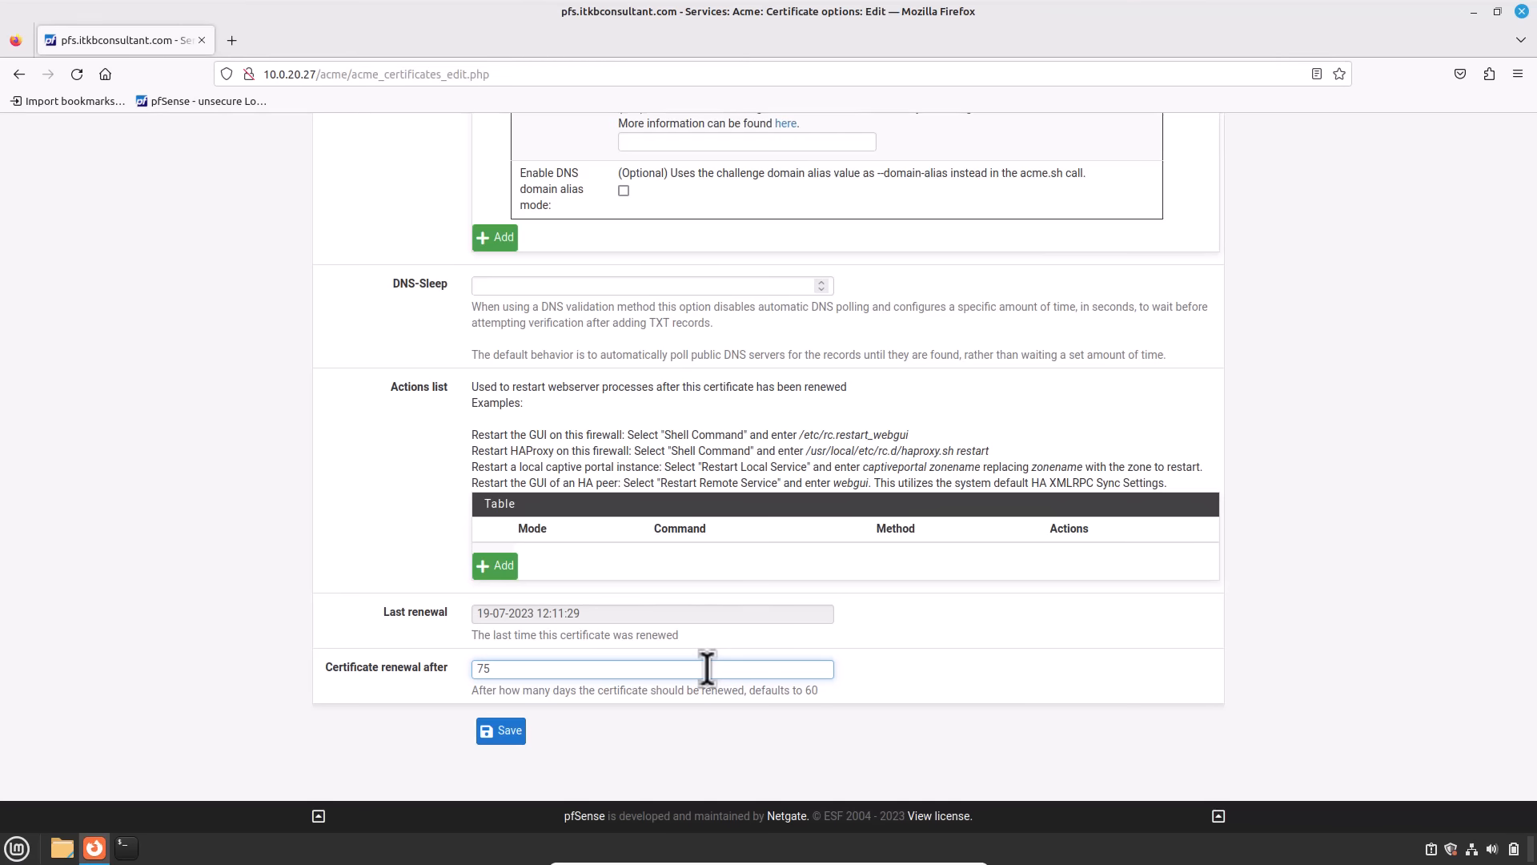
pyautogui.click(492, 733)
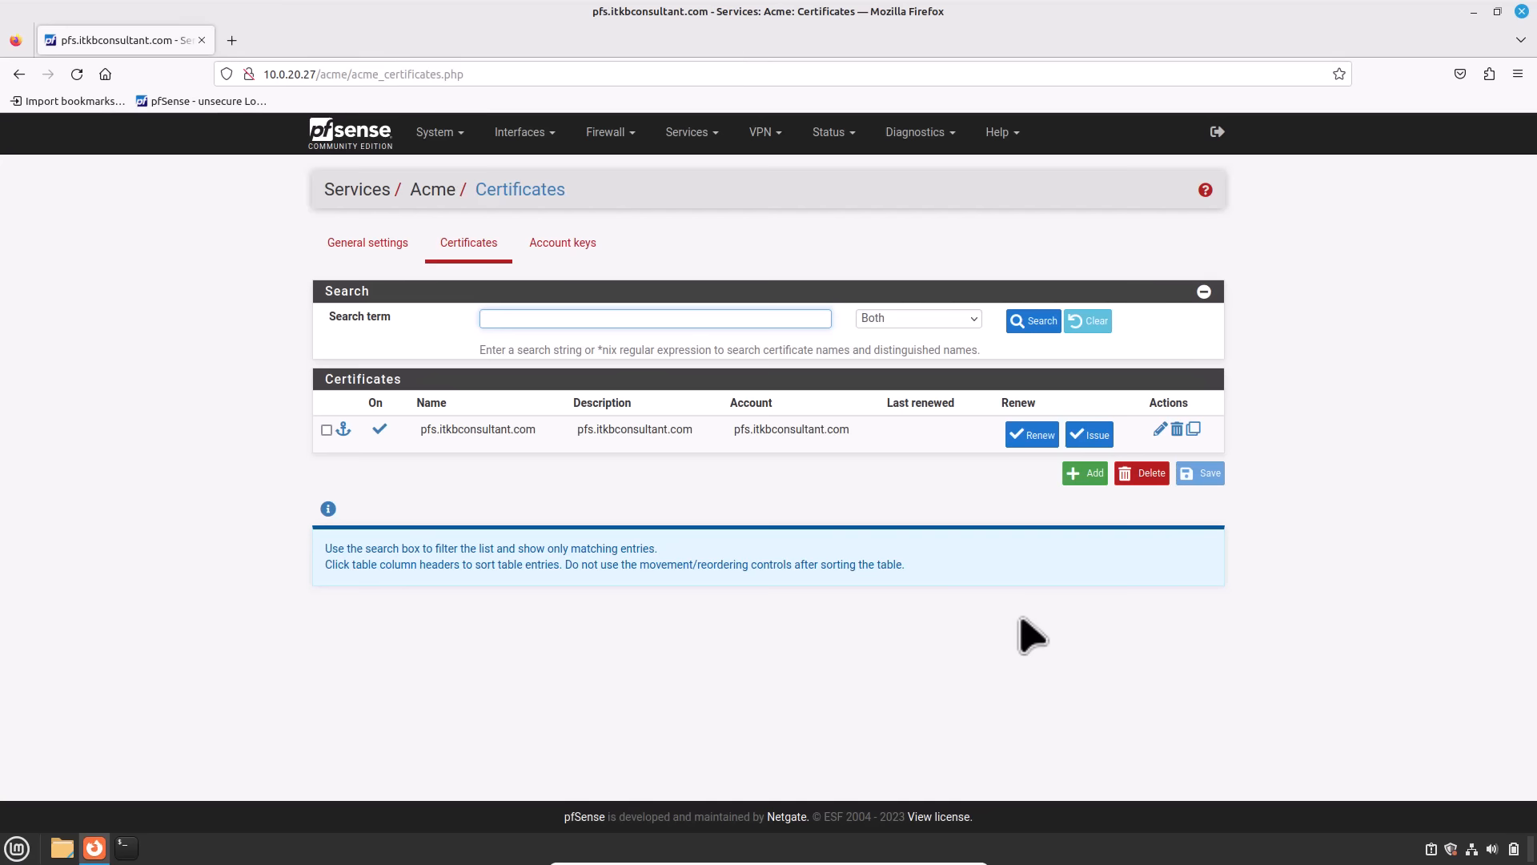
# Step: Issue the certificate, read the _acme-challenge TXT record from the log, then renew it
pyautogui.click(1086, 439)
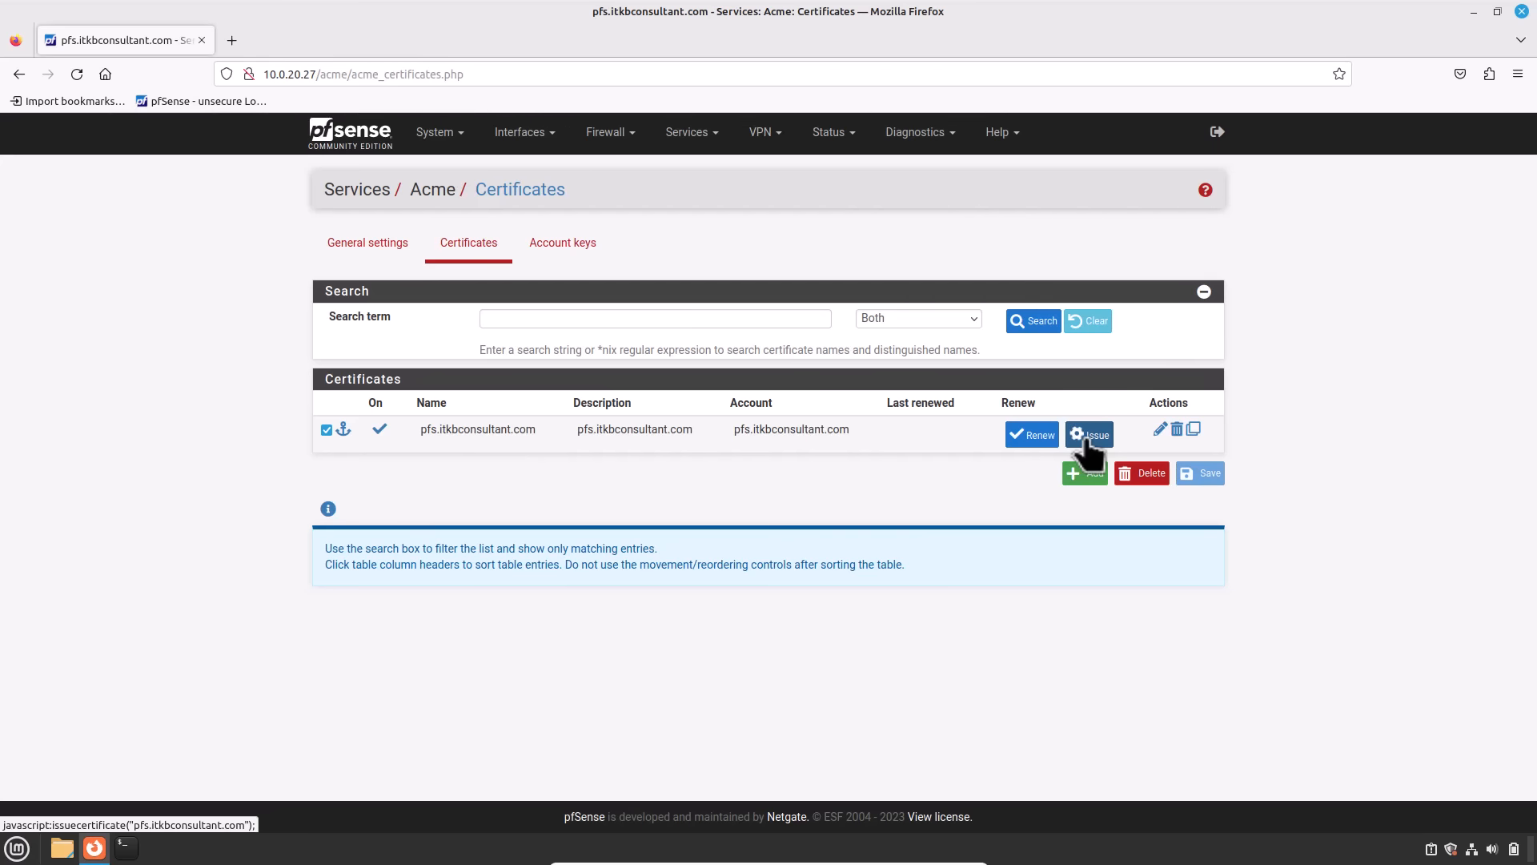
pyautogui.scroll(-1, 1096, 466)
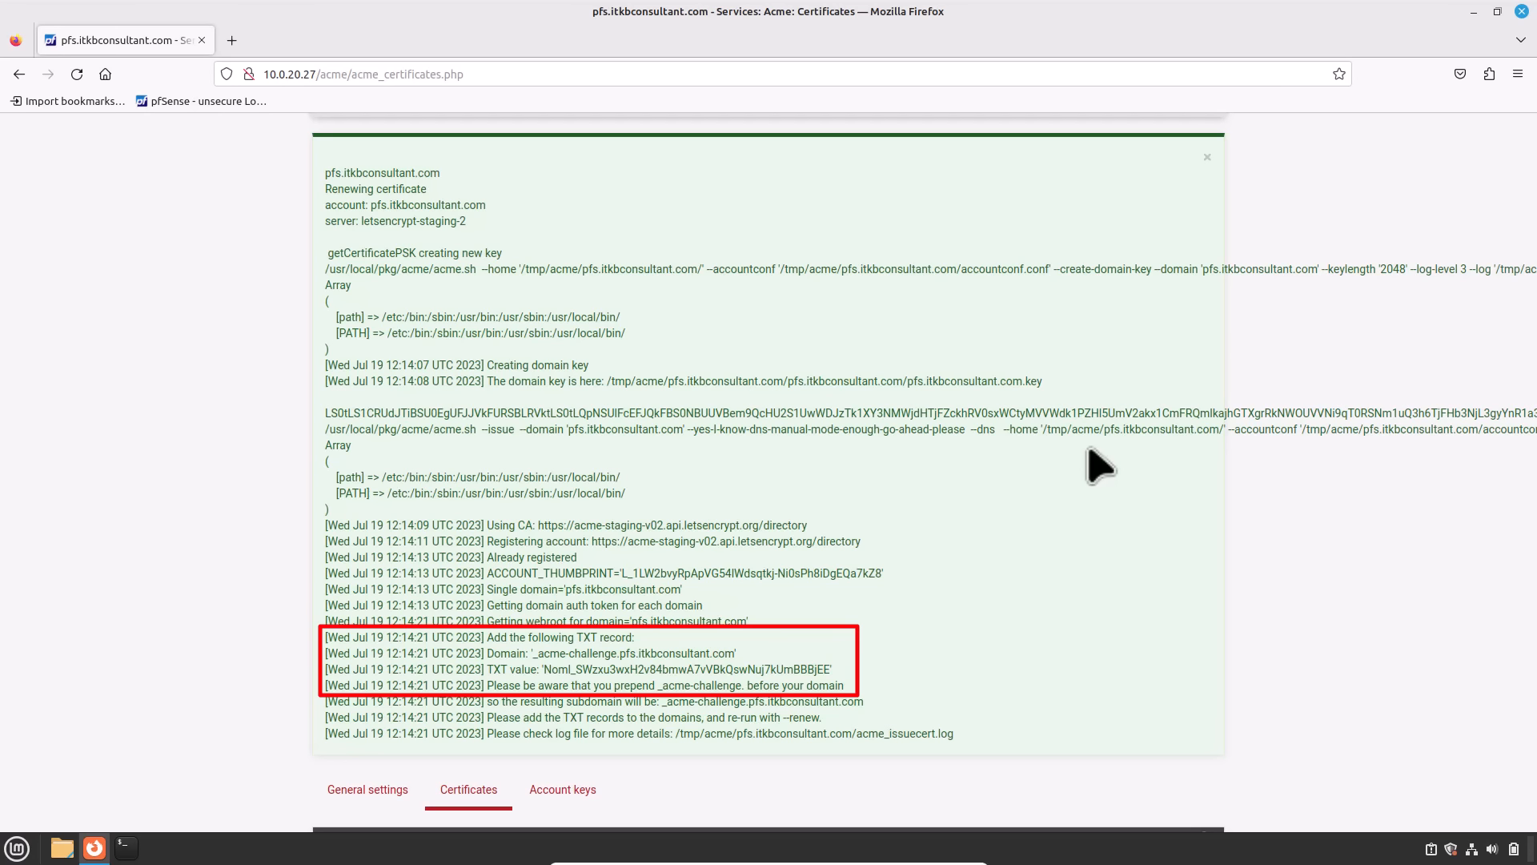
pyautogui.scroll(-5, 1099, 465)
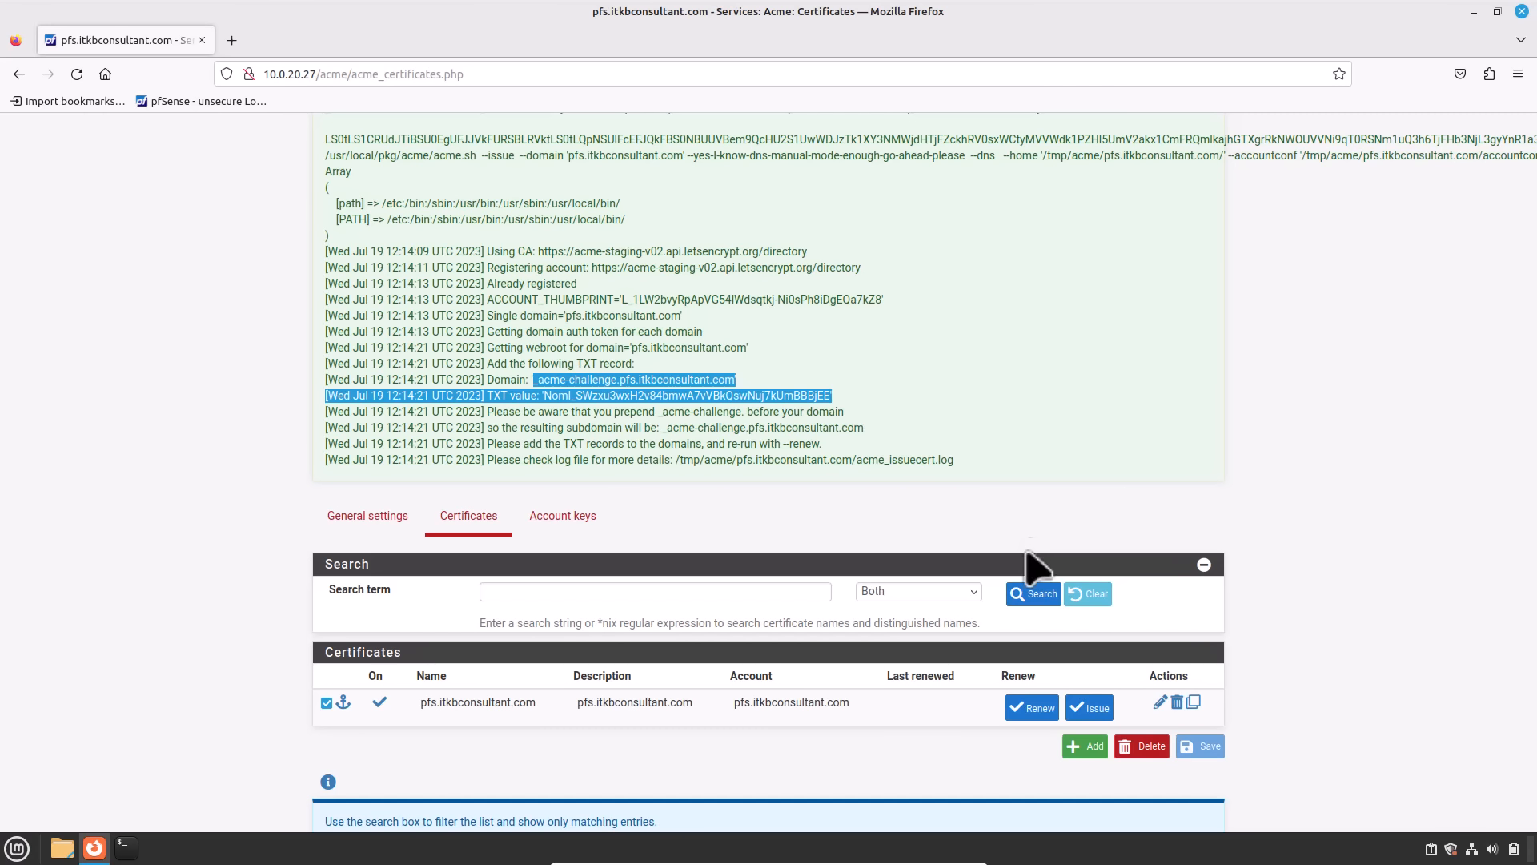
pyautogui.click(1032, 711)
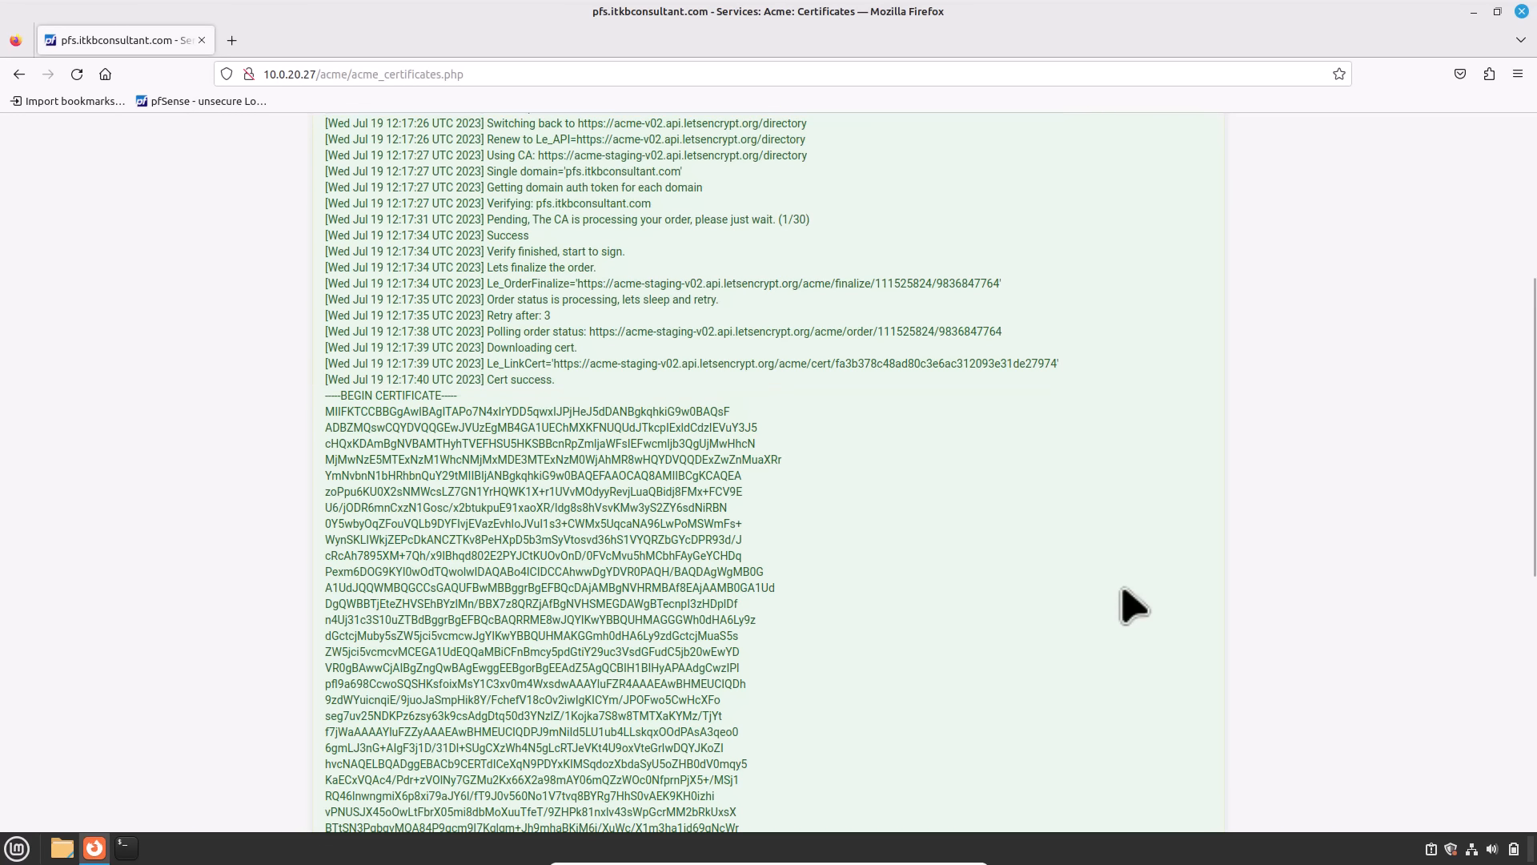
# Step: Scroll through the renewal log to confirm Cert success and the saved file locations
pyautogui.scroll(2, 1132, 608)
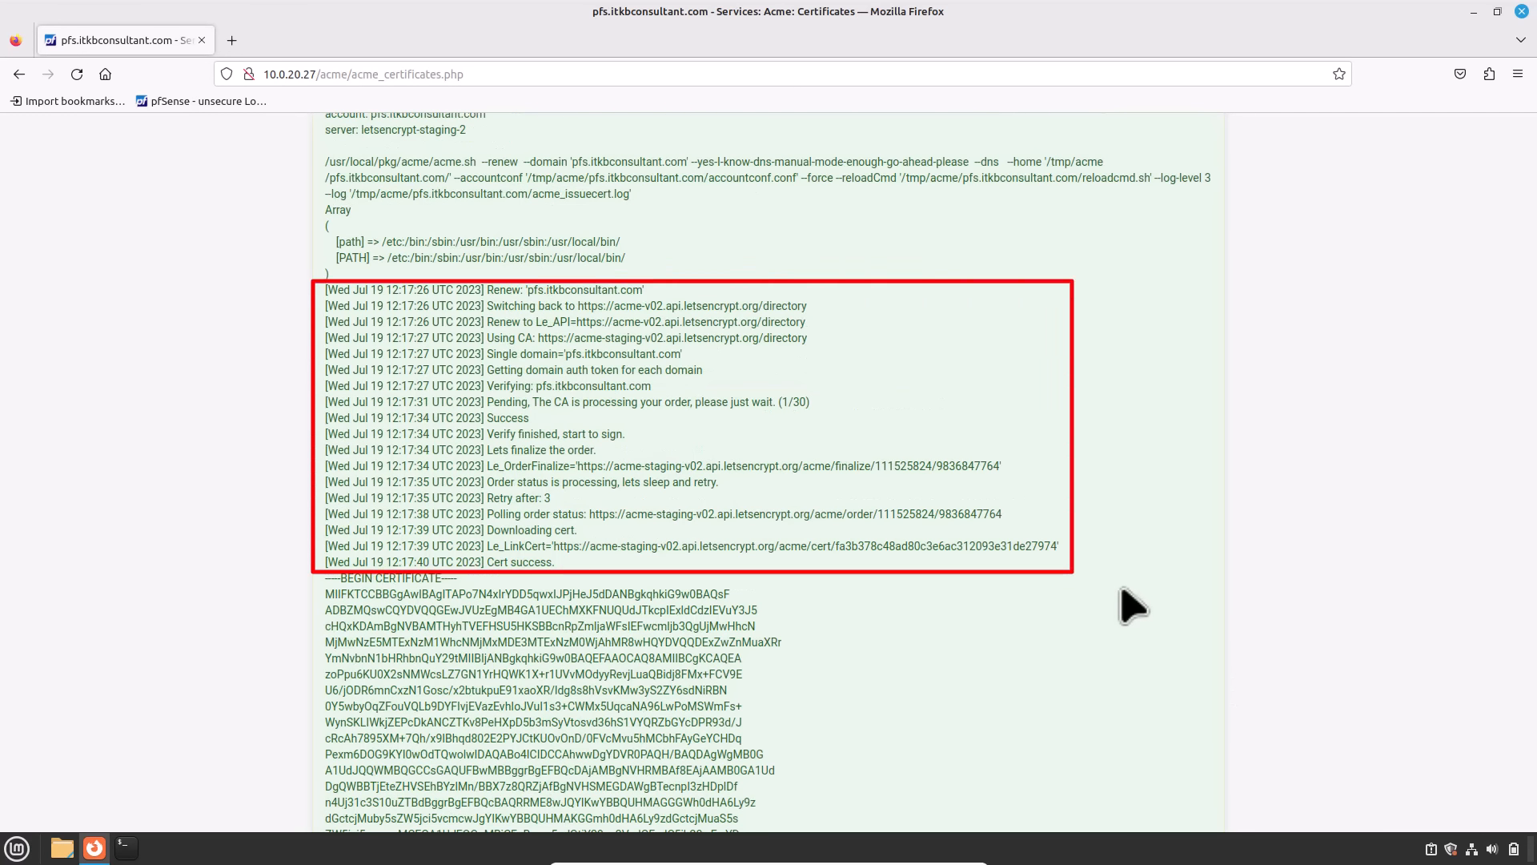
pyautogui.scroll(-3, 1132, 608)
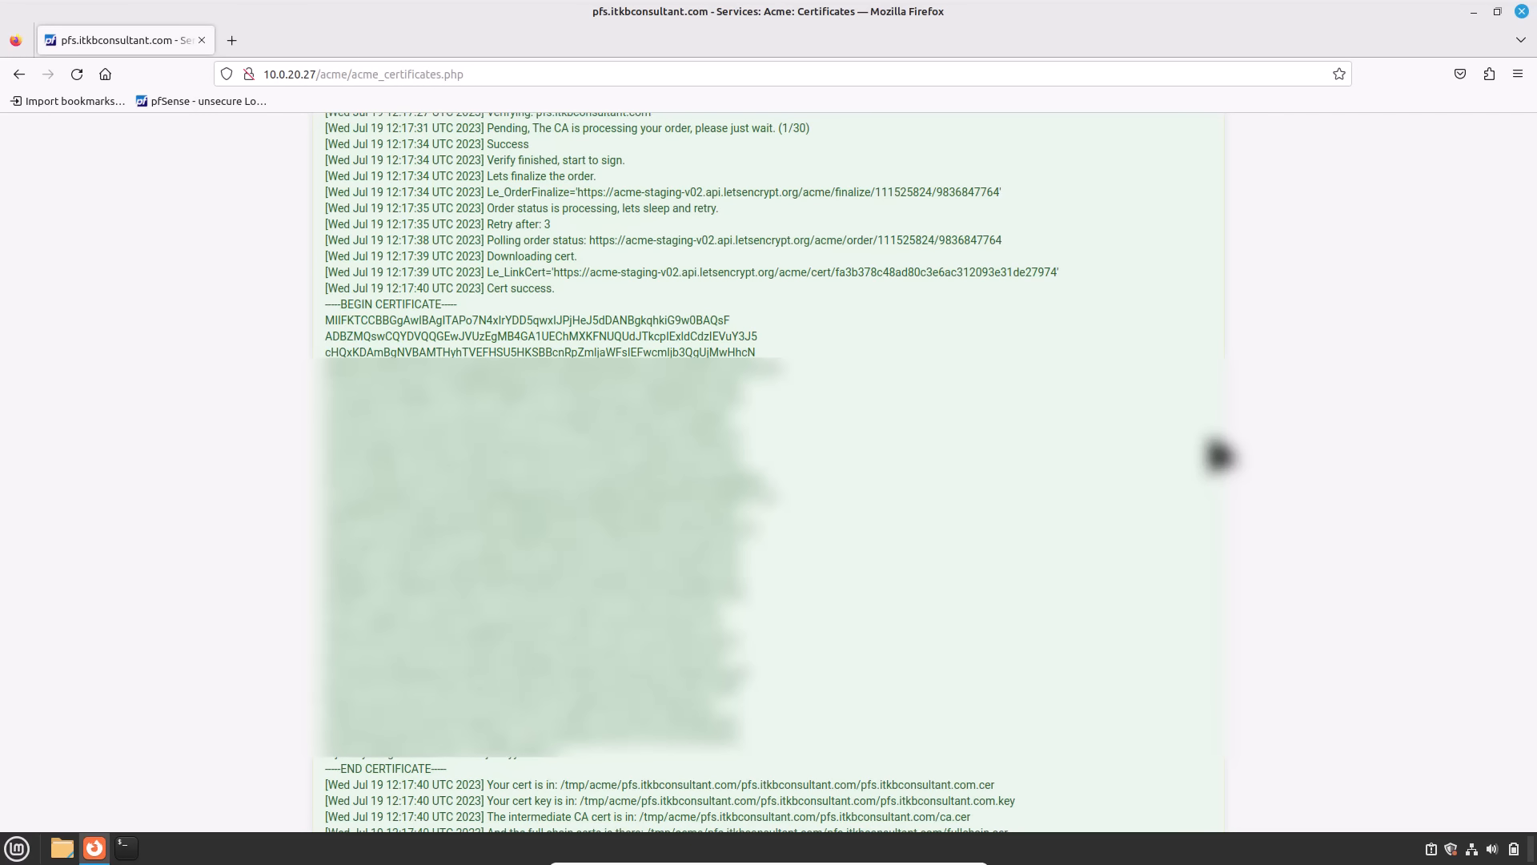
pyautogui.scroll(-3, 1217, 456)
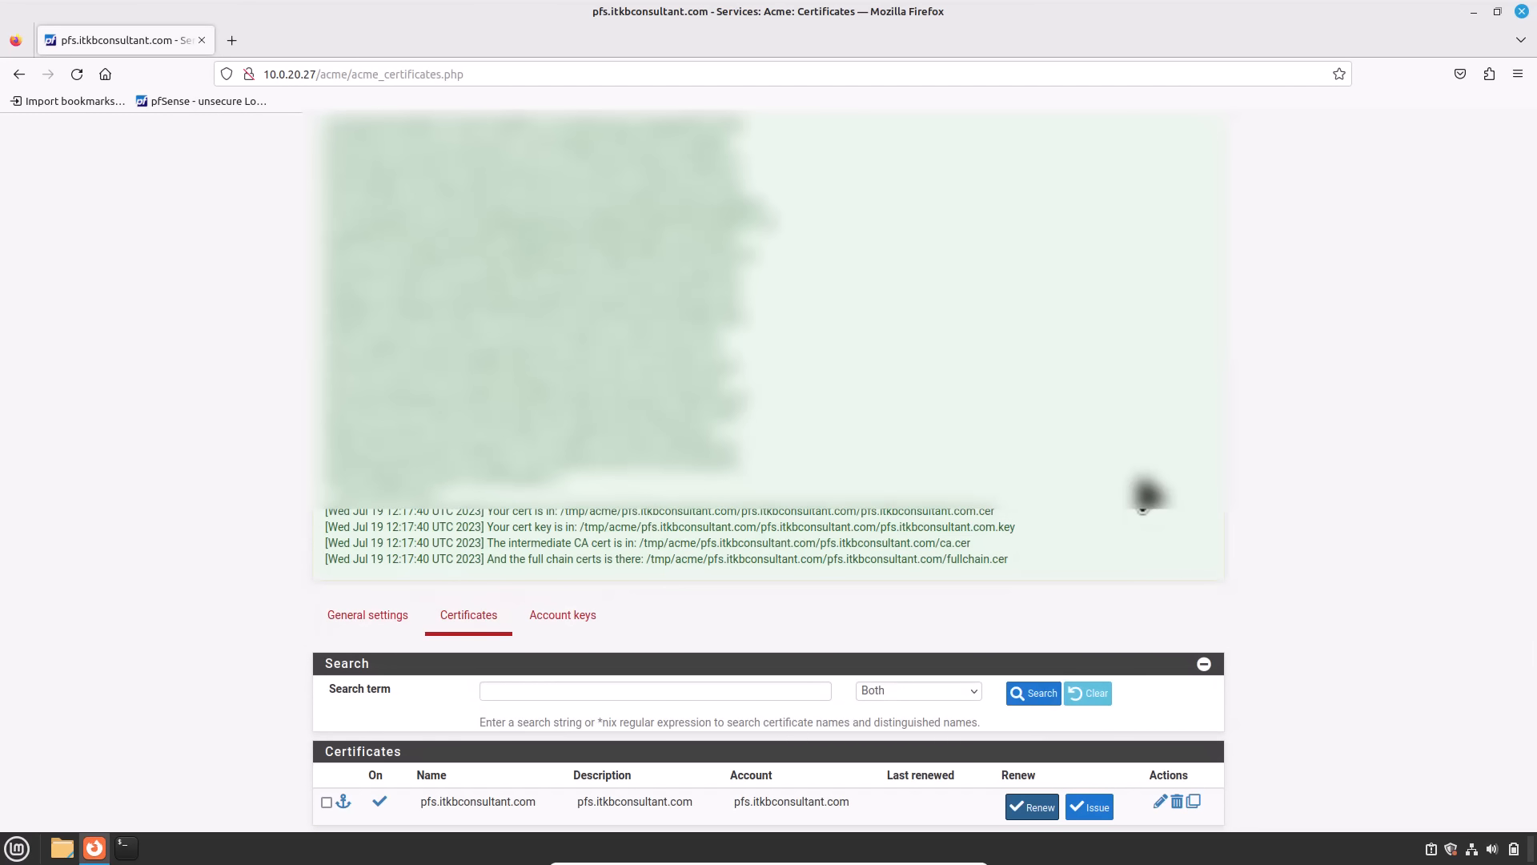
# Step: Enable the daily renewal Cron Entry in the Acme General settings and save
pyautogui.click(342, 621)
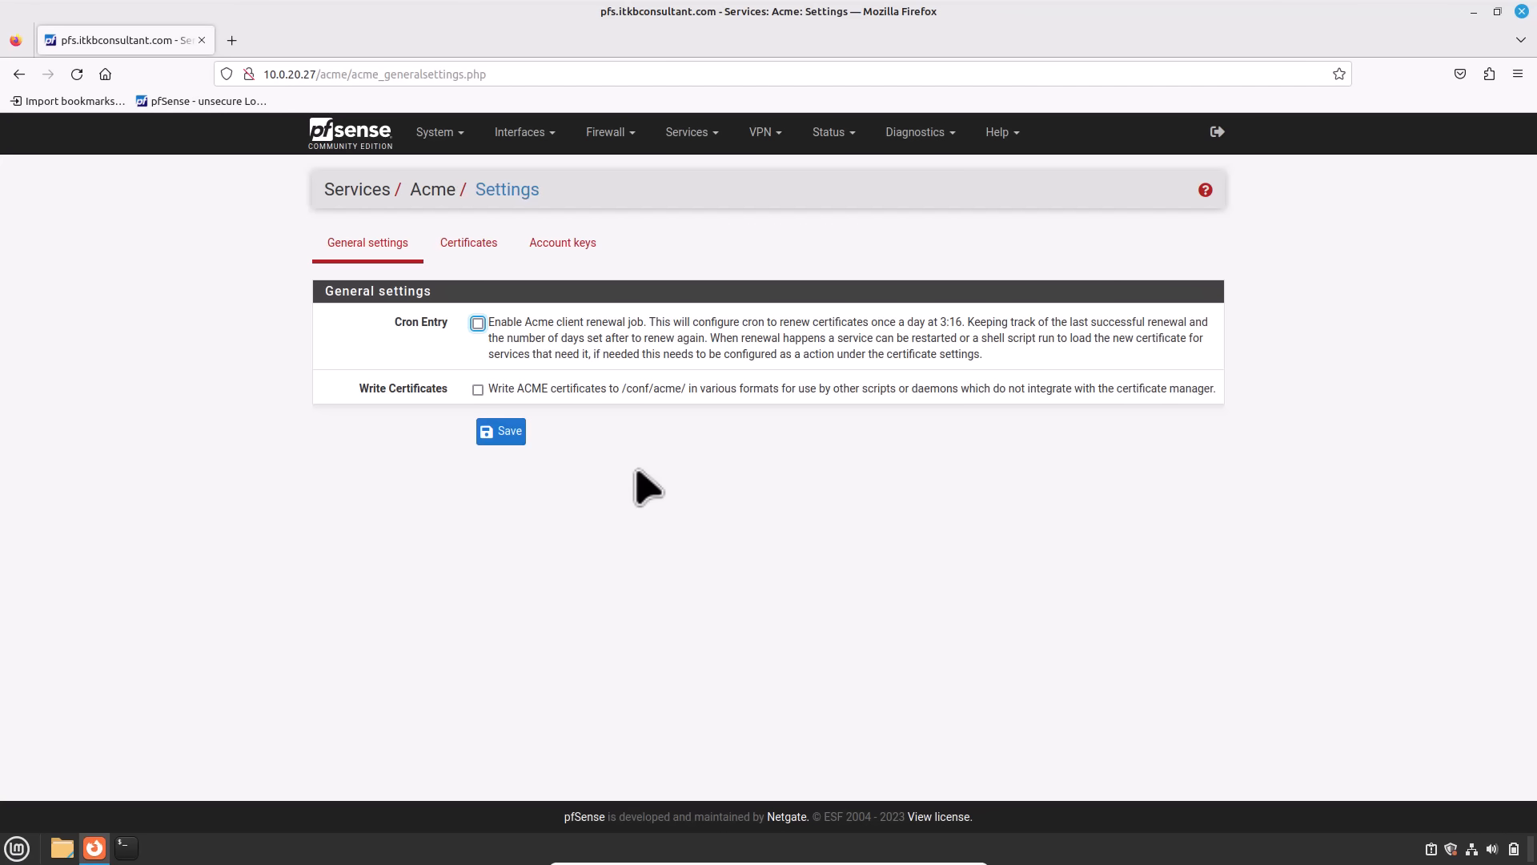
pyautogui.click(478, 323)
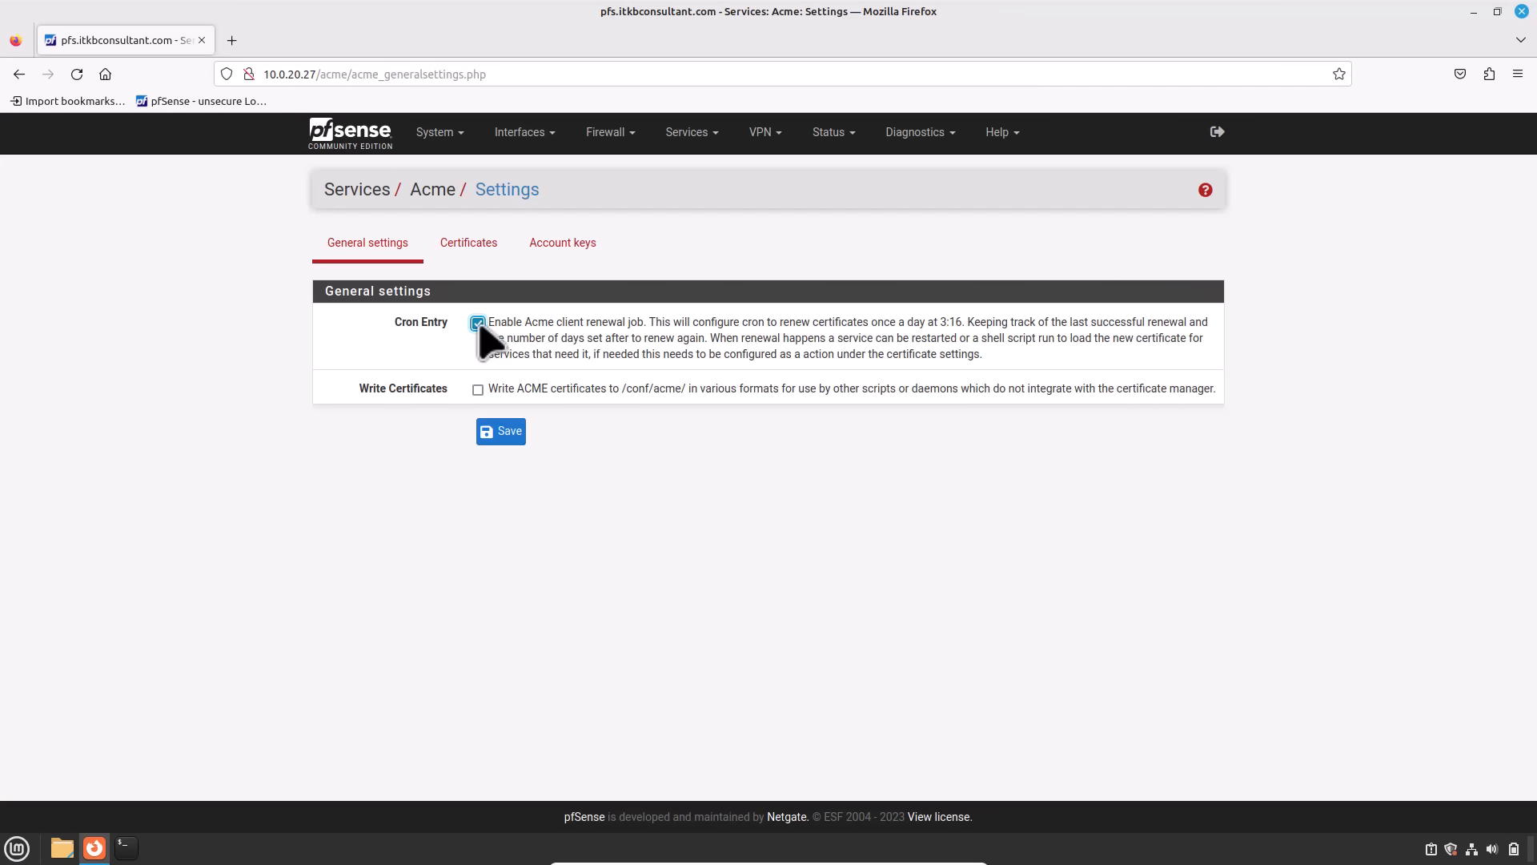
pyautogui.click(503, 436)
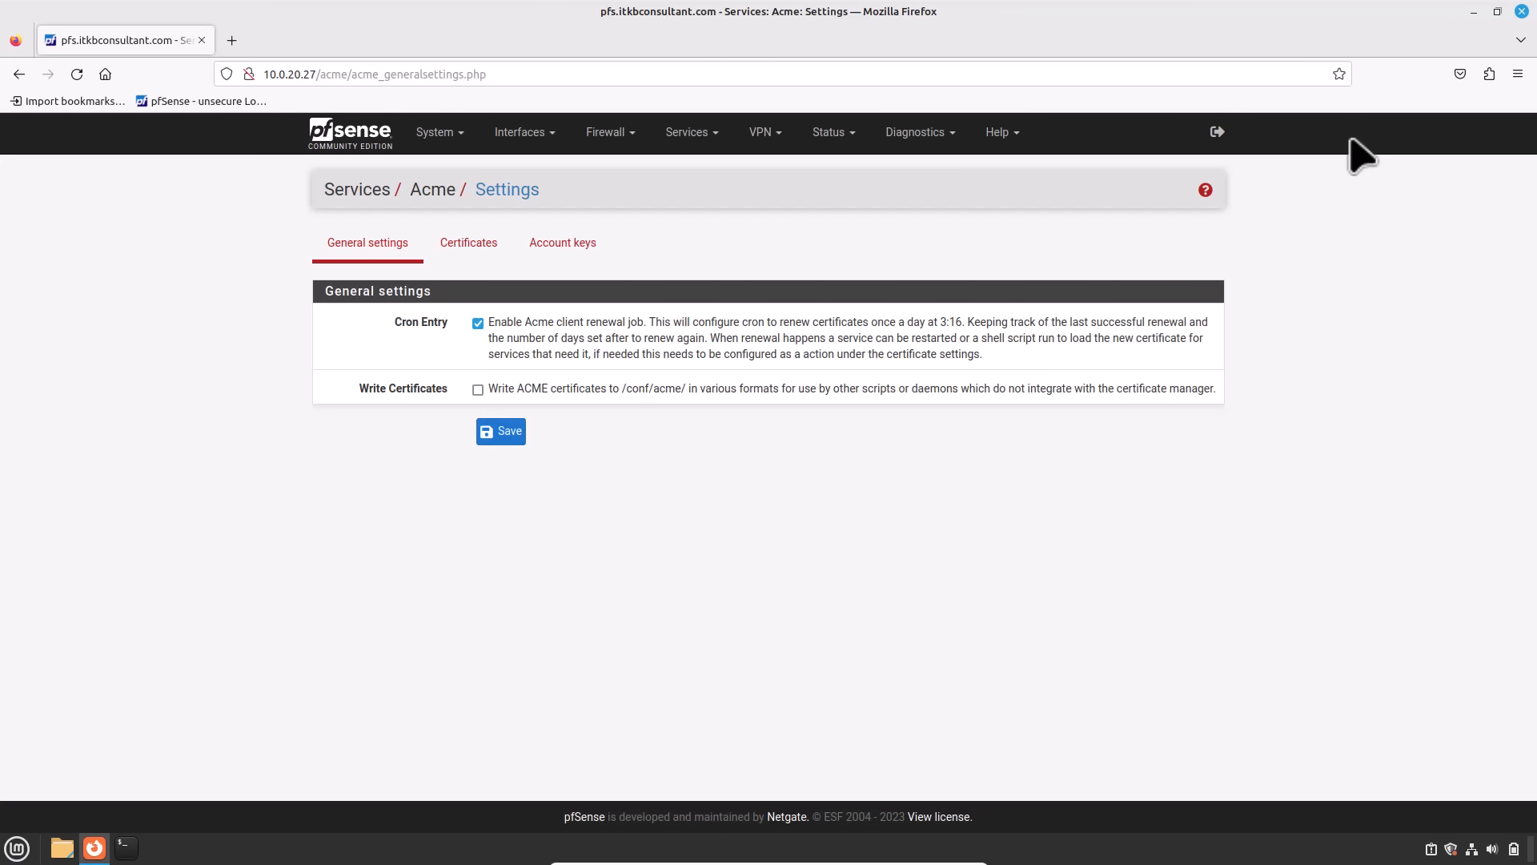
pyautogui.click(453, 141)
# Step: Review the certificate authorities and the certificates list under System > Certificates
pyautogui.click(458, 196)
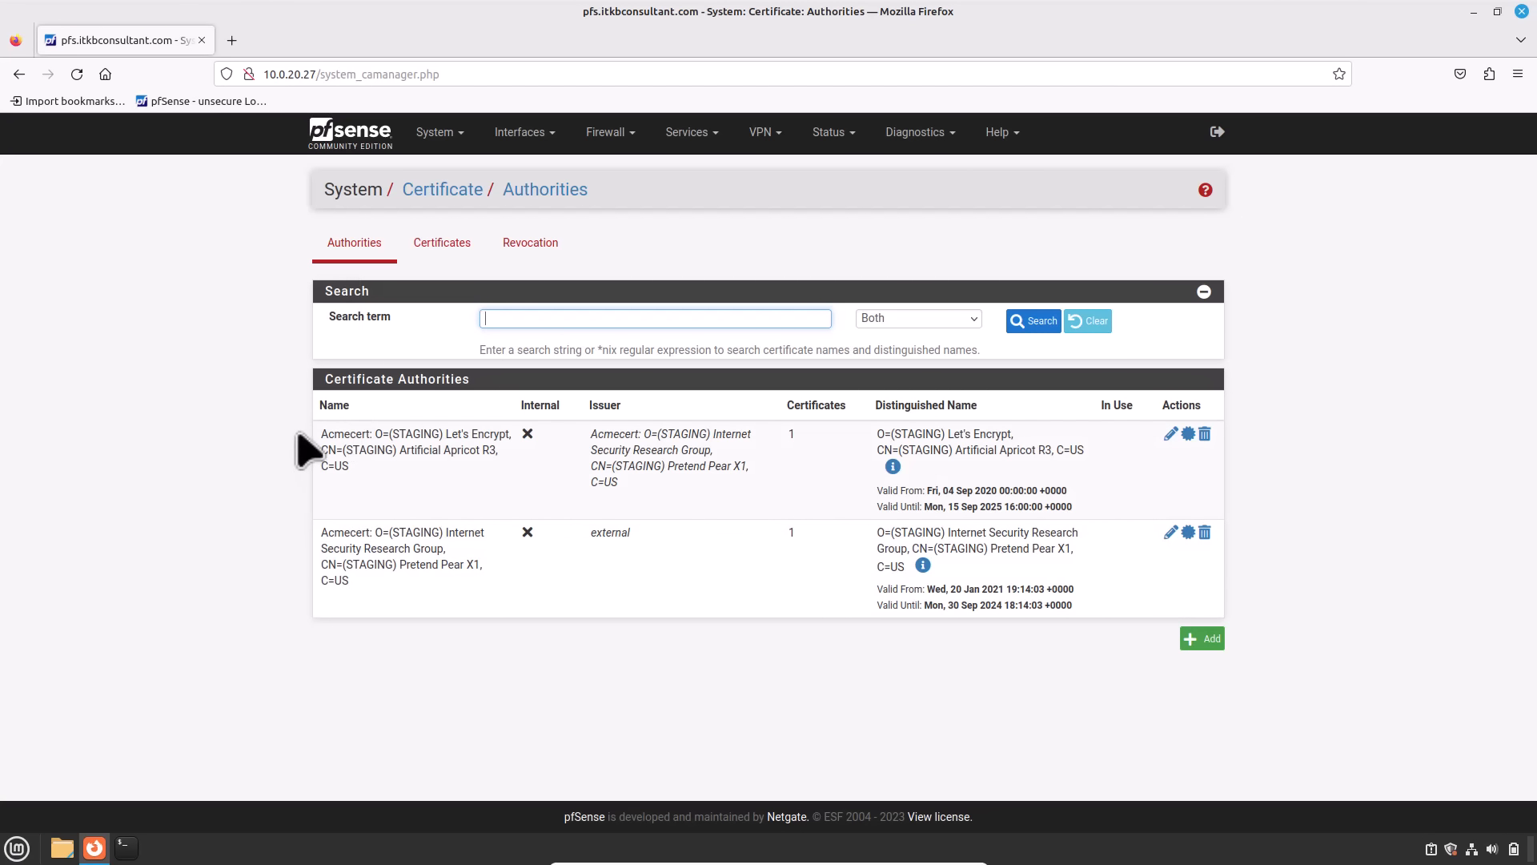
pyautogui.click(441, 248)
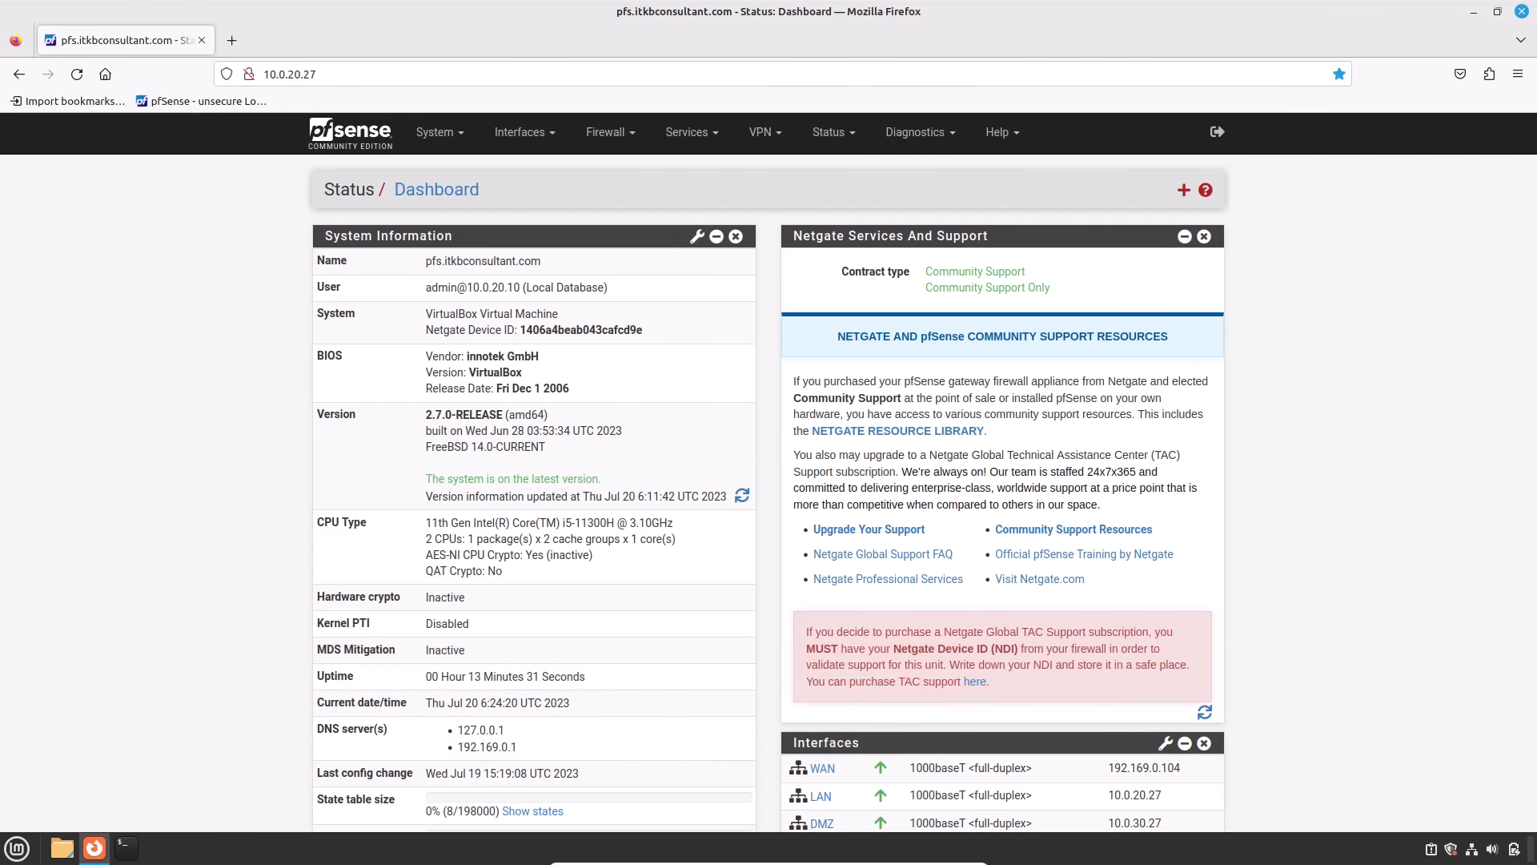
# Step: Go to Services > ACME Certificates > Account keys and start a new account key
pyautogui.click(690, 136)
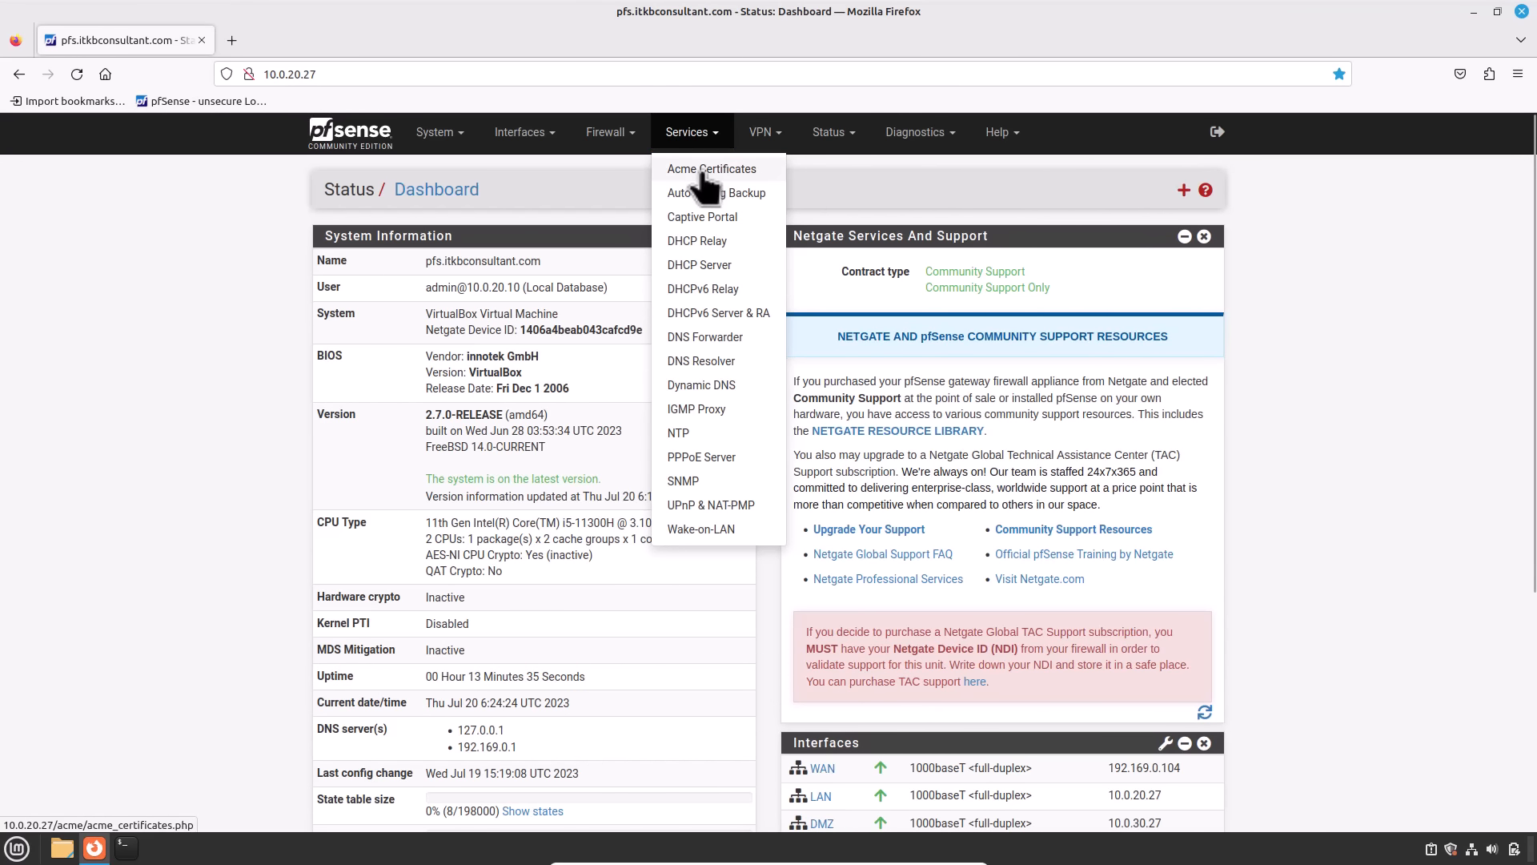
pyautogui.click(705, 169)
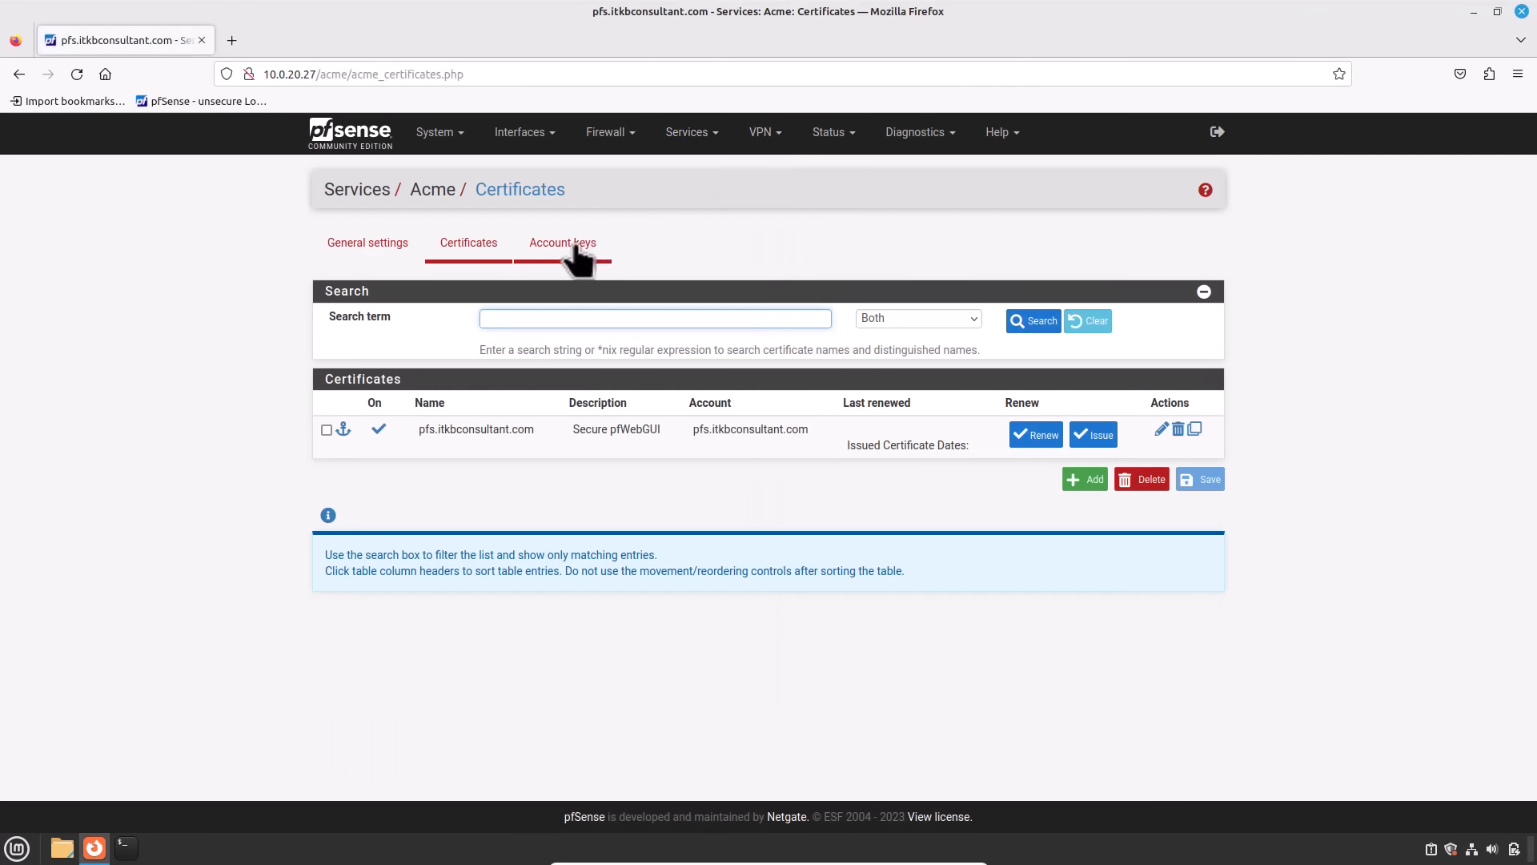
pyautogui.click(575, 252)
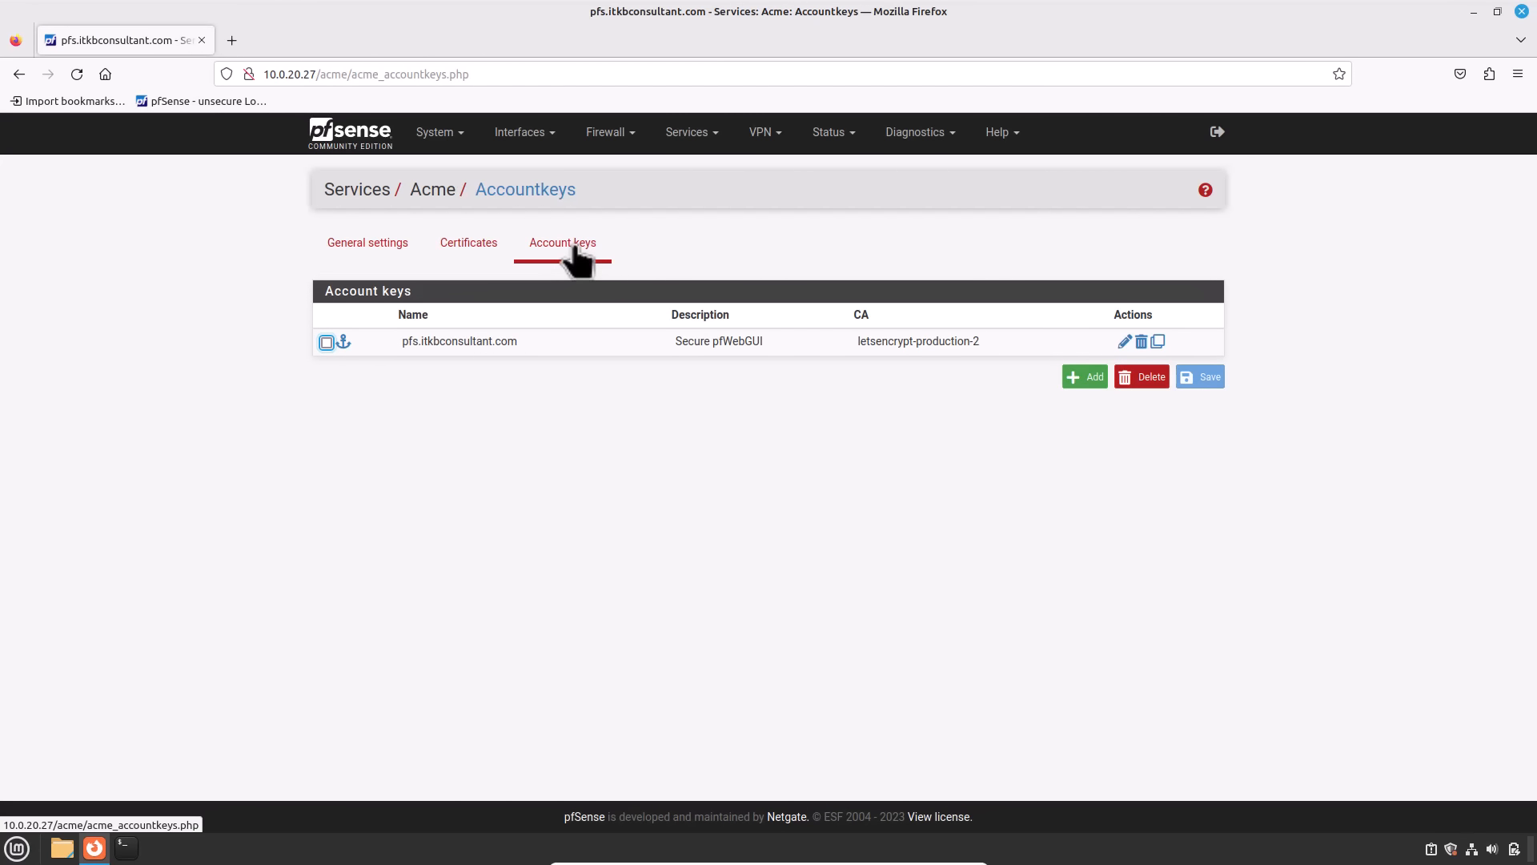
pyautogui.click(1078, 378)
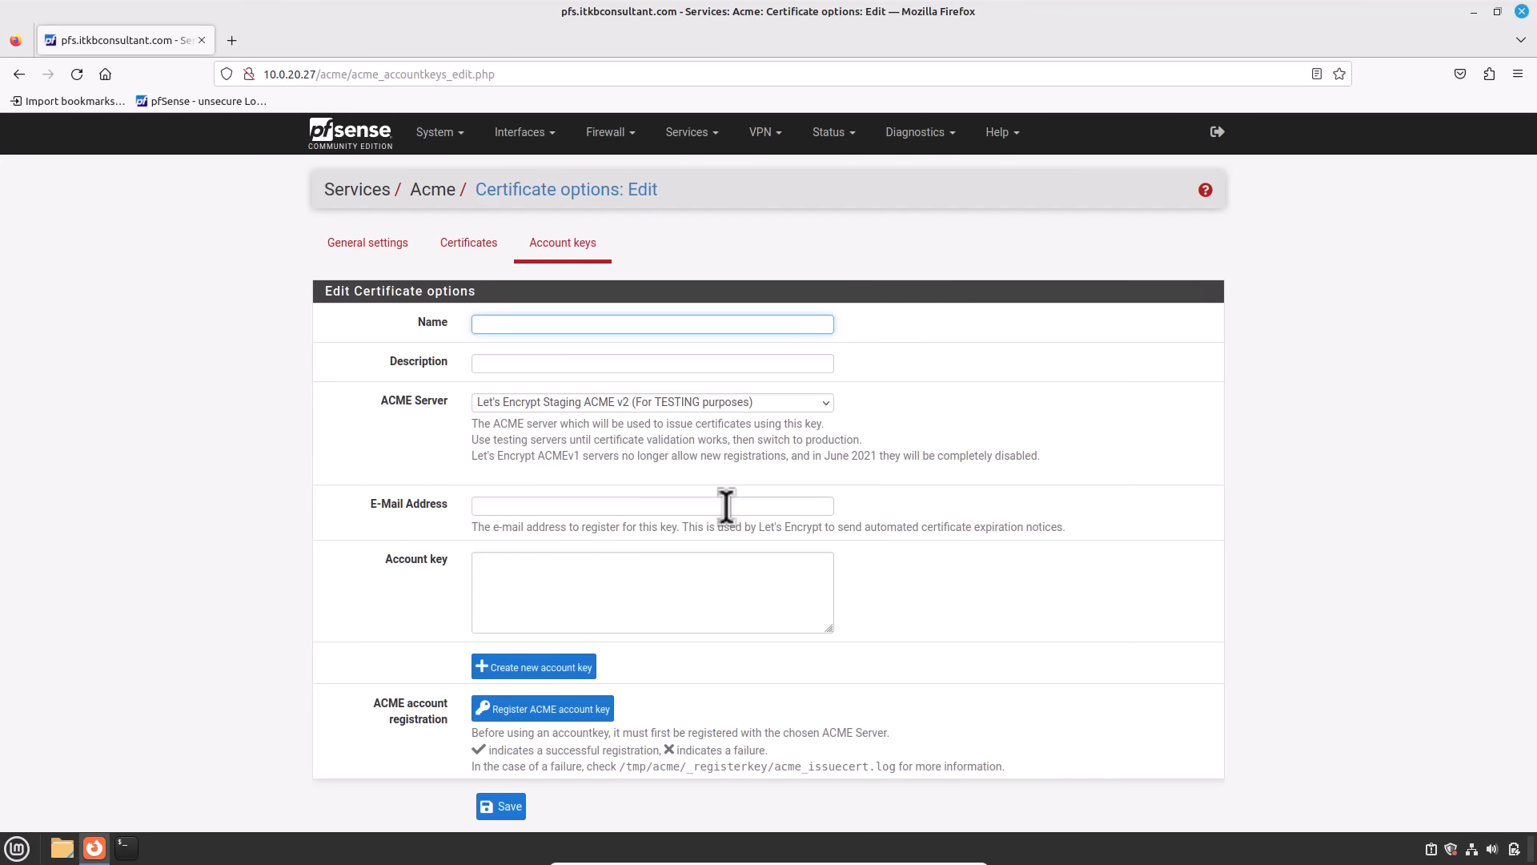
# Step: Name the account key *.itkbconsultant.com with description Wildcard_cert_WebServers
pyautogui.write('*.itkbconsultant.com')
pyautogui.hotkey('ctrl', 'a')
pyautogui.hotkey('ctrl', 'c')
pyautogui.click(578, 359)
pyautogui.write('Wildcard')
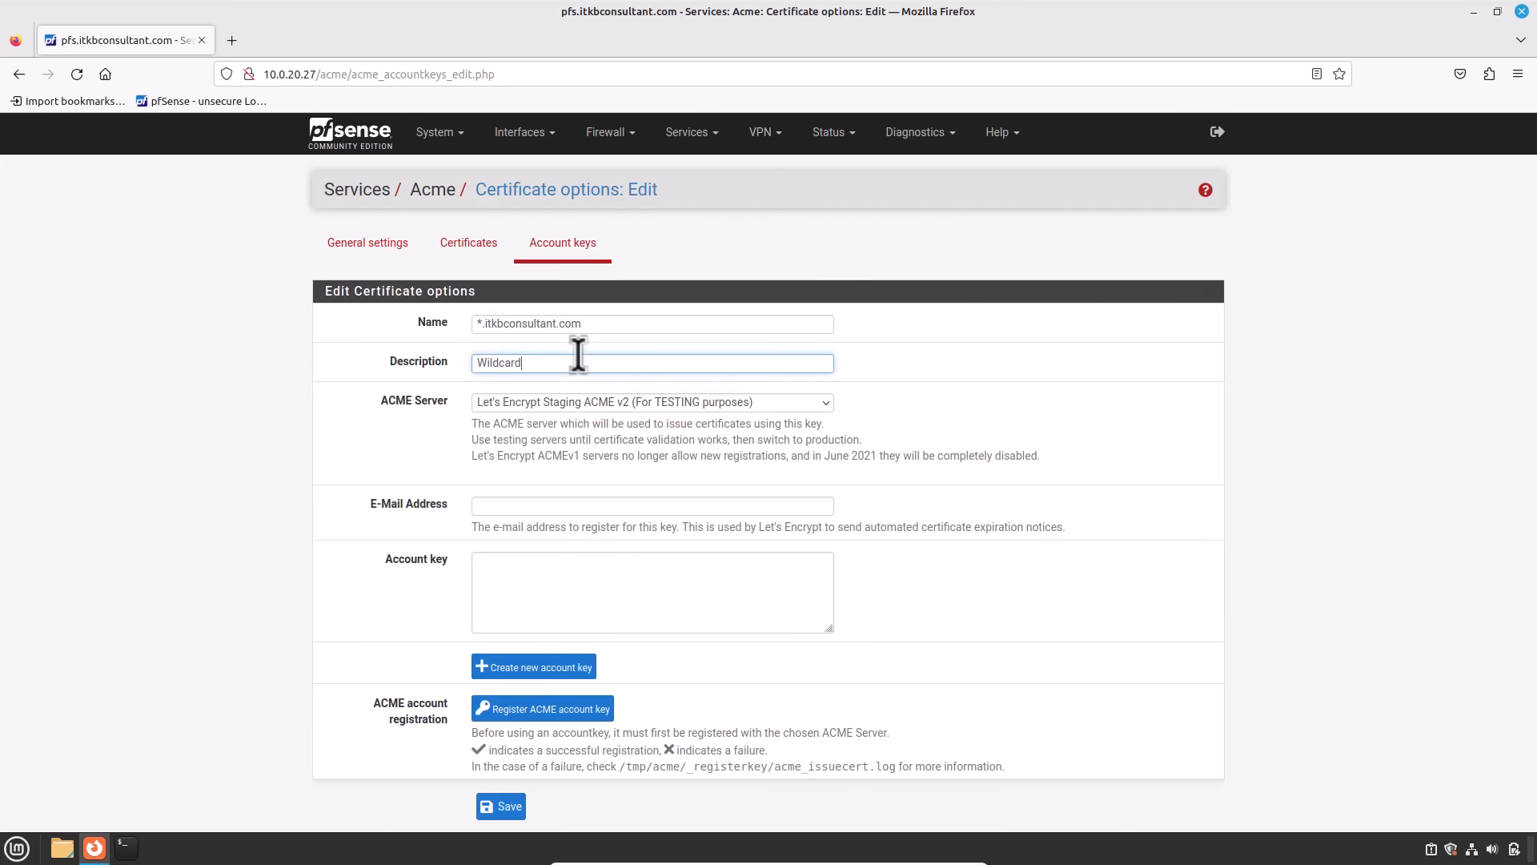
pyautogui.write('_cert_WebServers')
# Step: Switch the ACME server to Let's Encrypt Production ACME v2 and fill in the registration e-mail
pyautogui.click(644, 402)
pyautogui.click(652, 445)
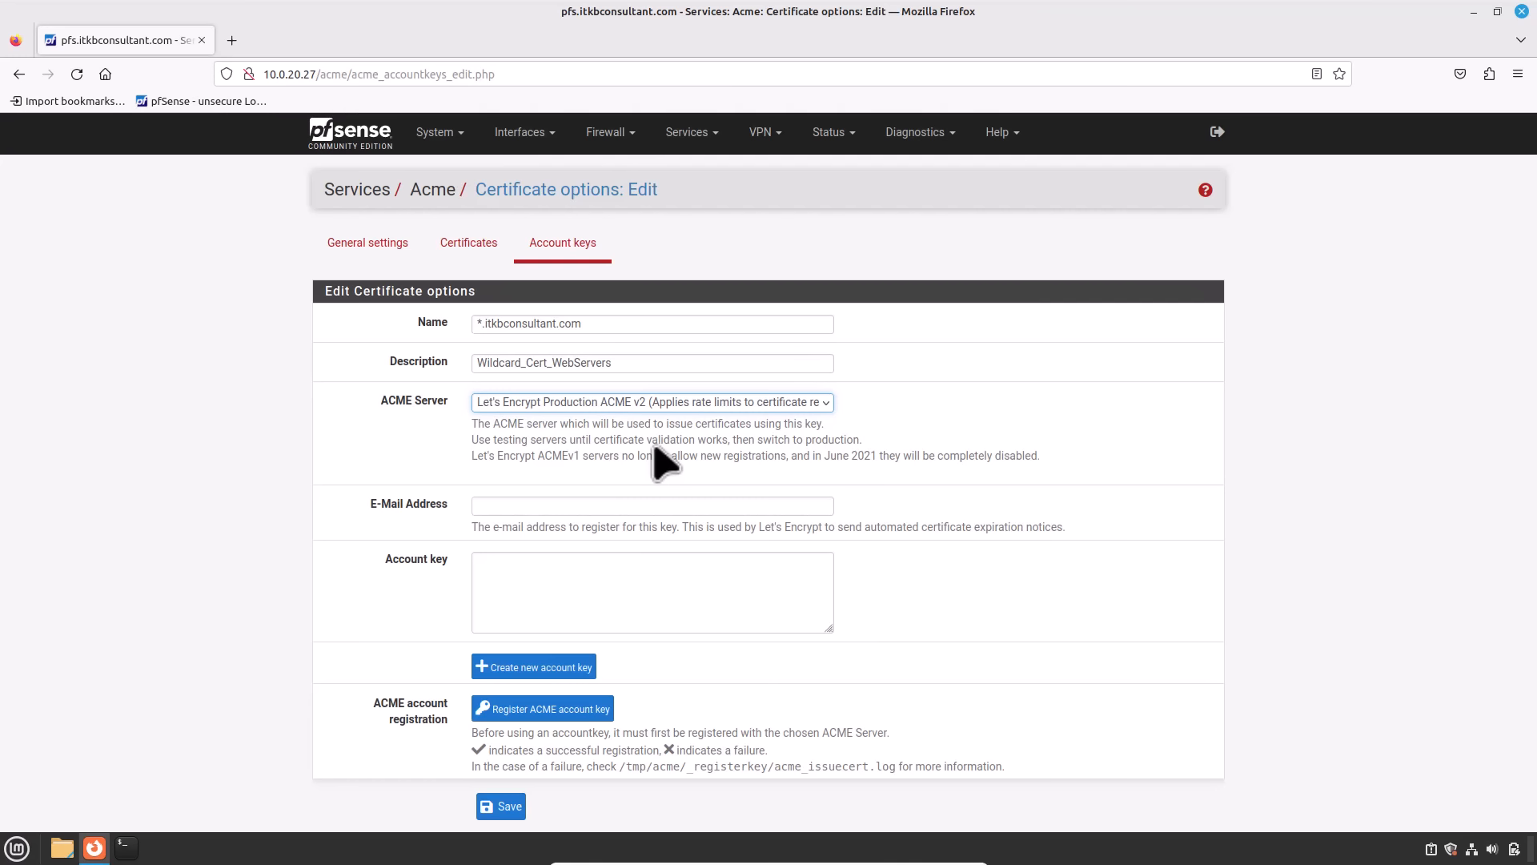
pyautogui.click(623, 503)
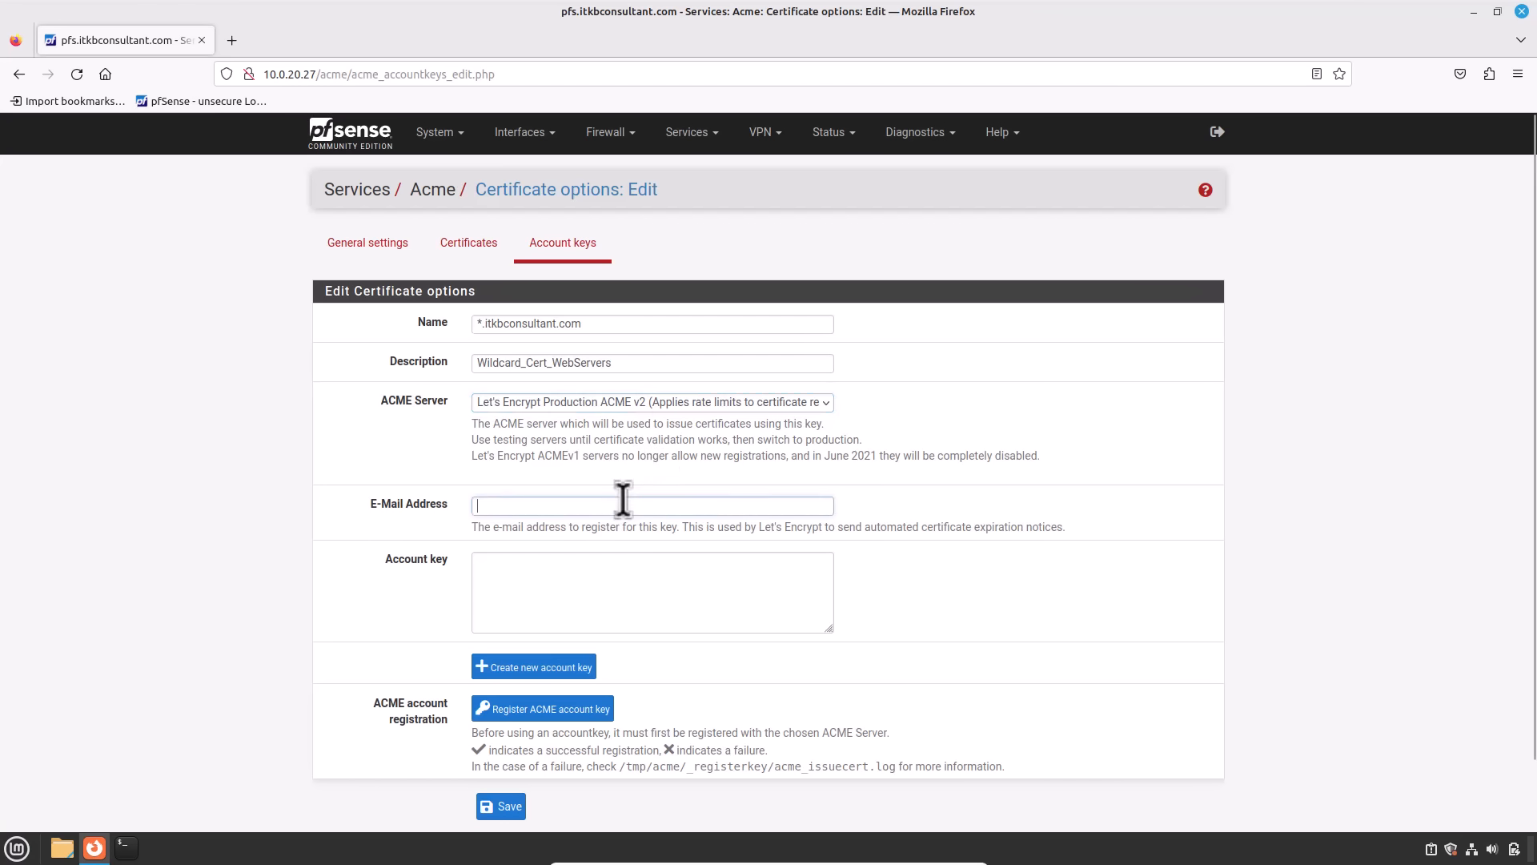
pyautogui.write('ino')
pyautogui.press('BackSpace')
pyautogui.write('f')
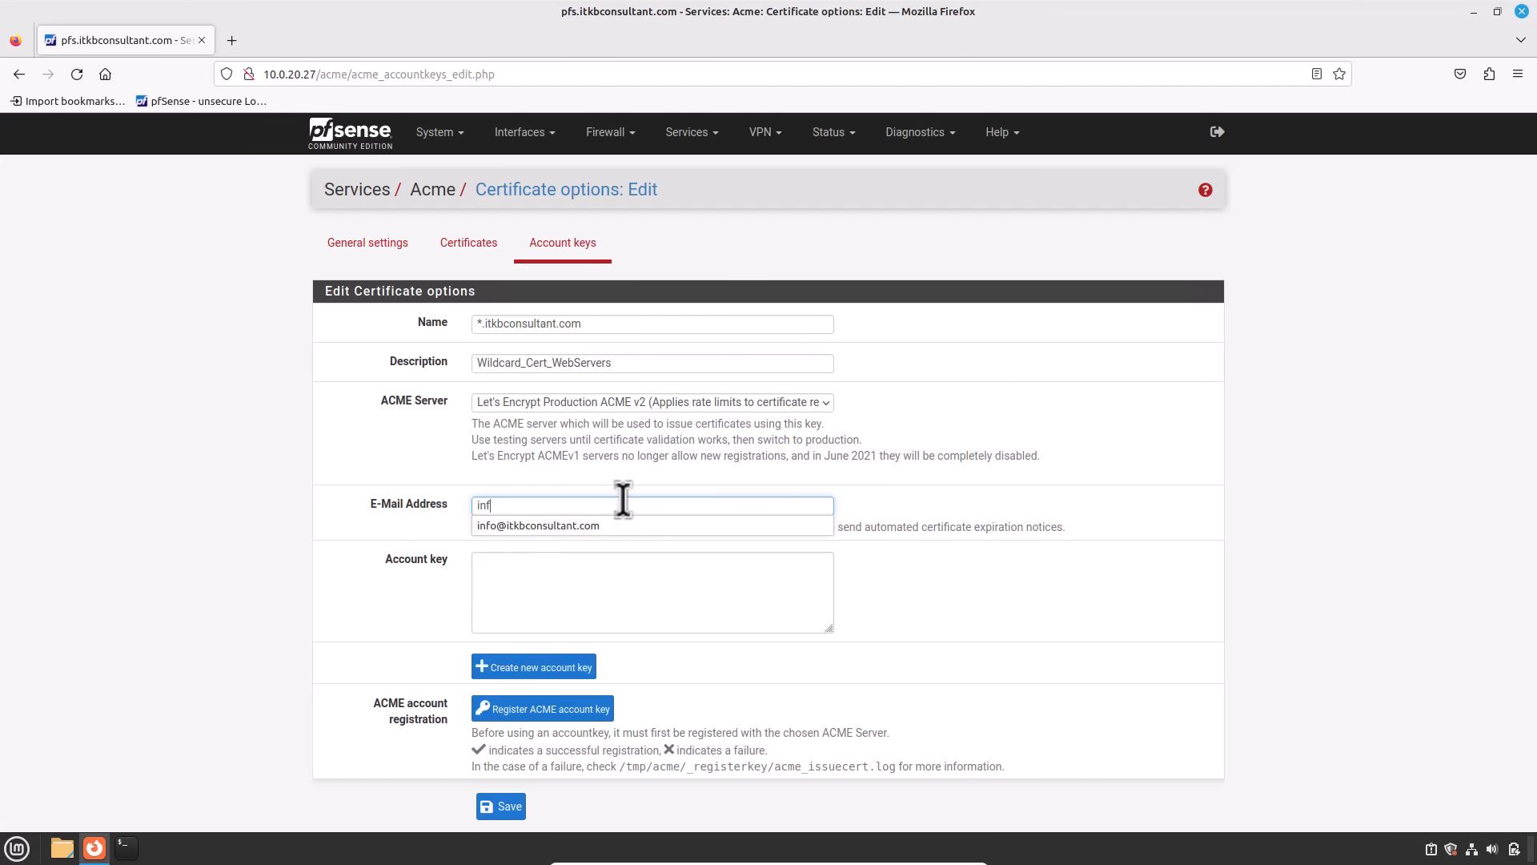
pyautogui.press('Down')
pyautogui.press('Tab')
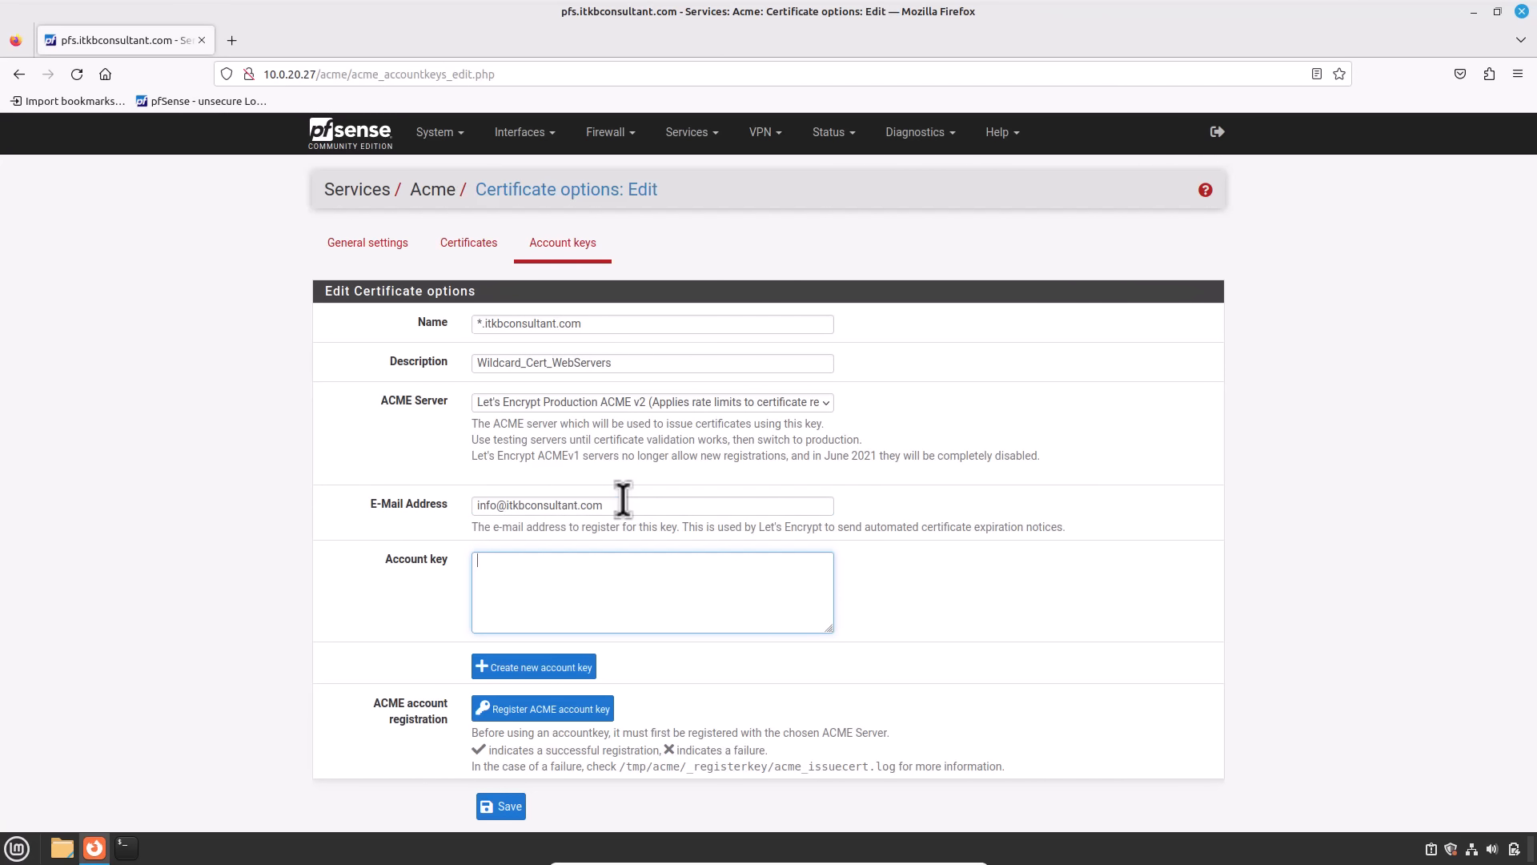
# Step: Generate a new account key, register it with Let's Encrypt, and save it
pyautogui.click(498, 670)
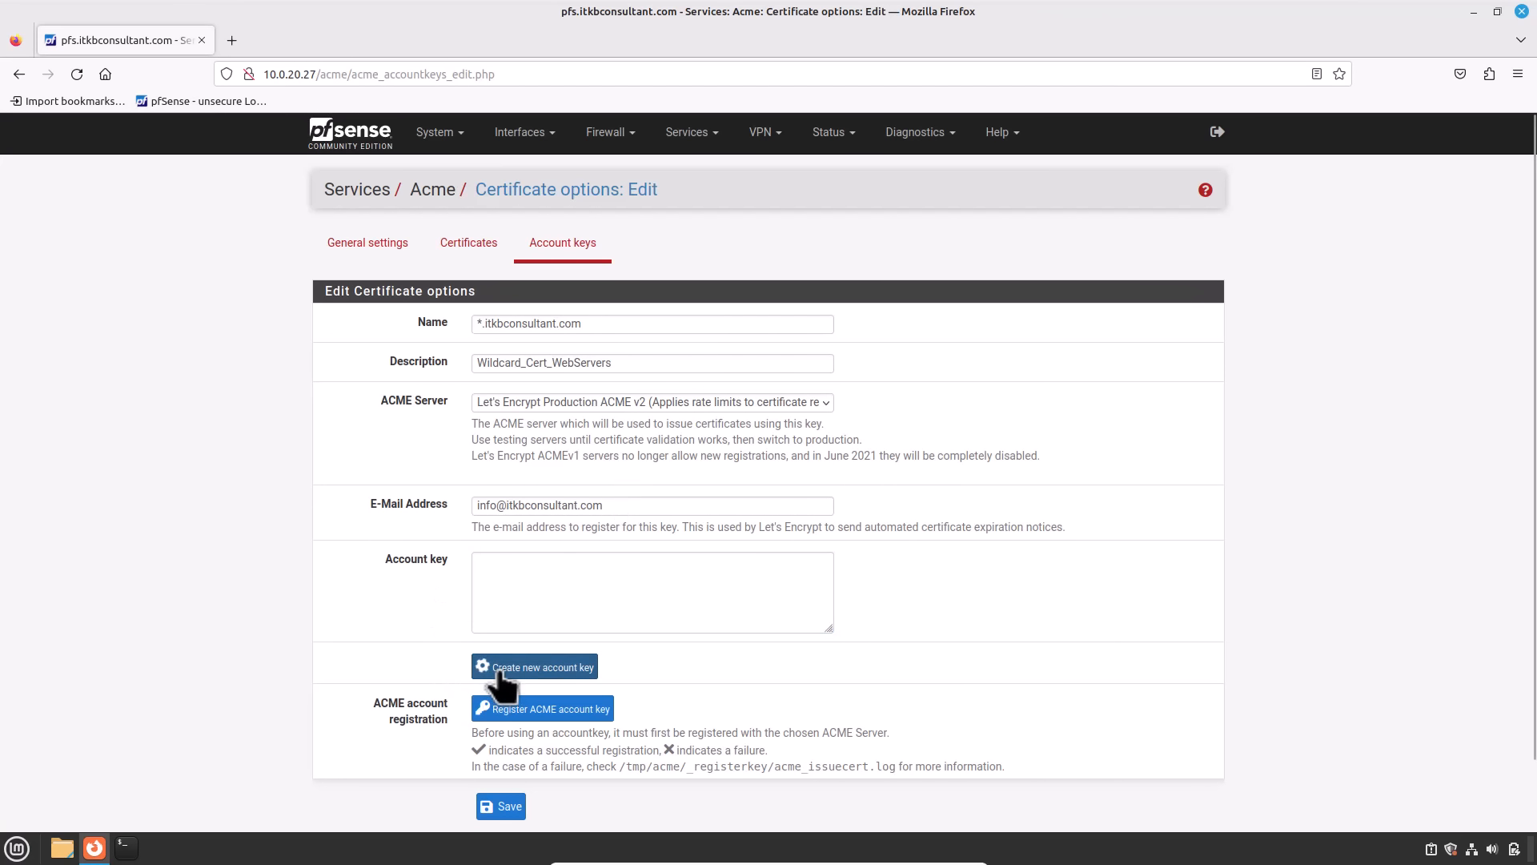
pyautogui.scroll(-2, 553, 606)
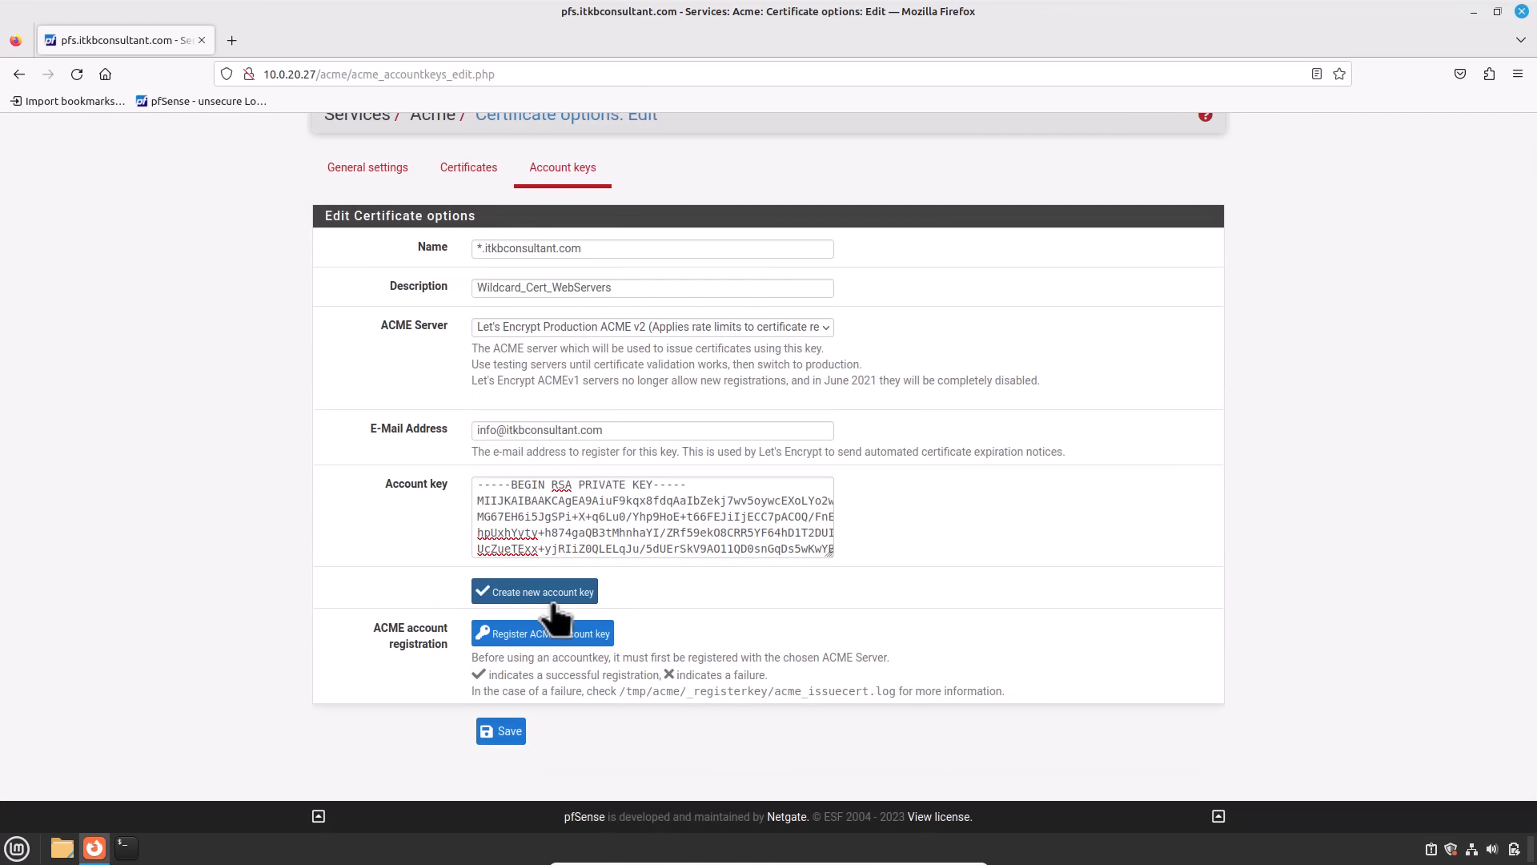
pyautogui.click(545, 640)
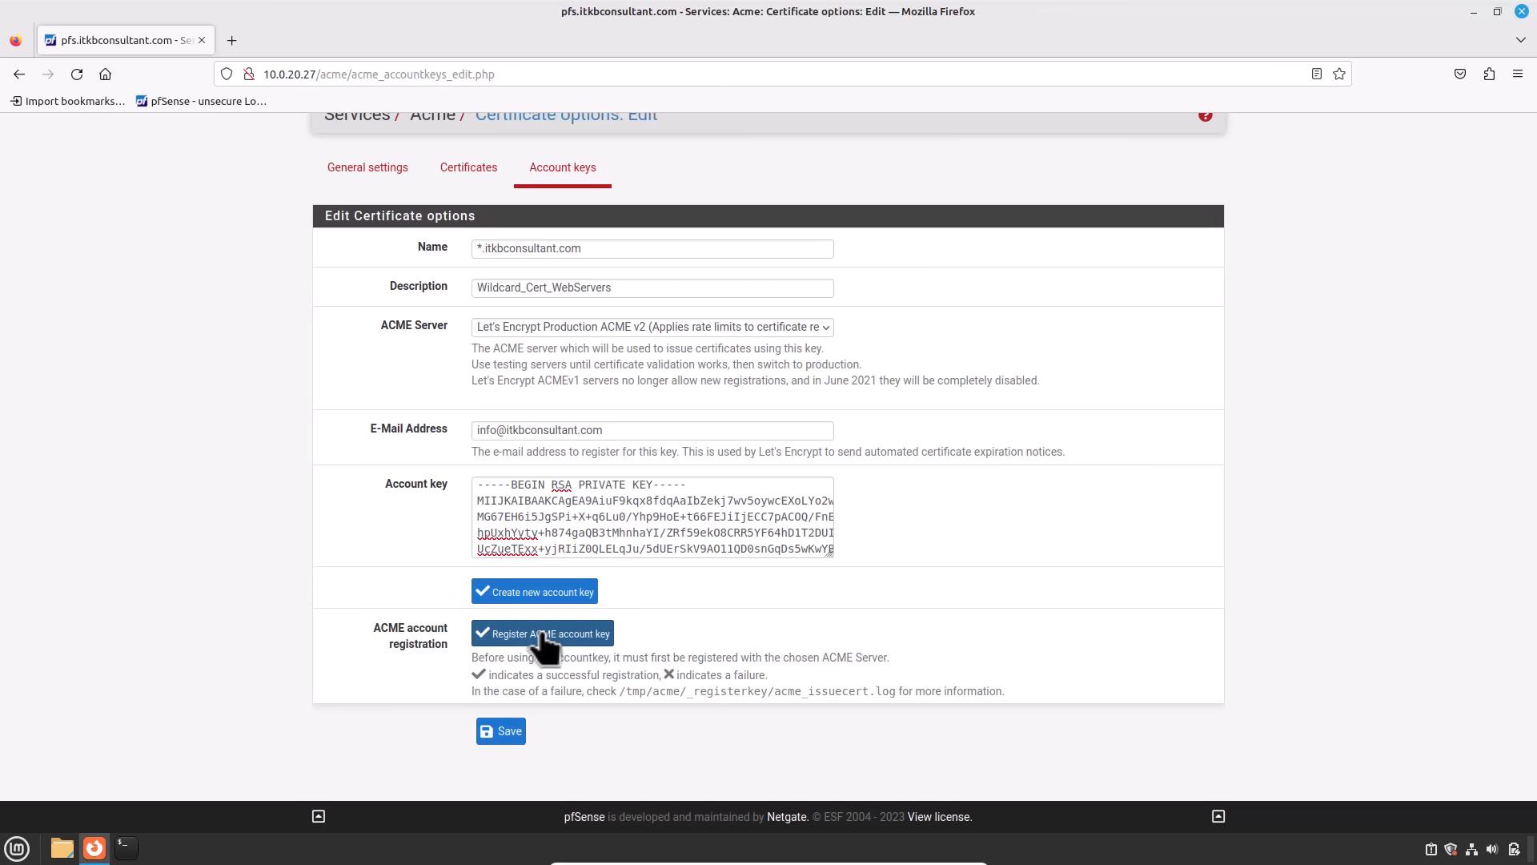
pyautogui.click(505, 732)
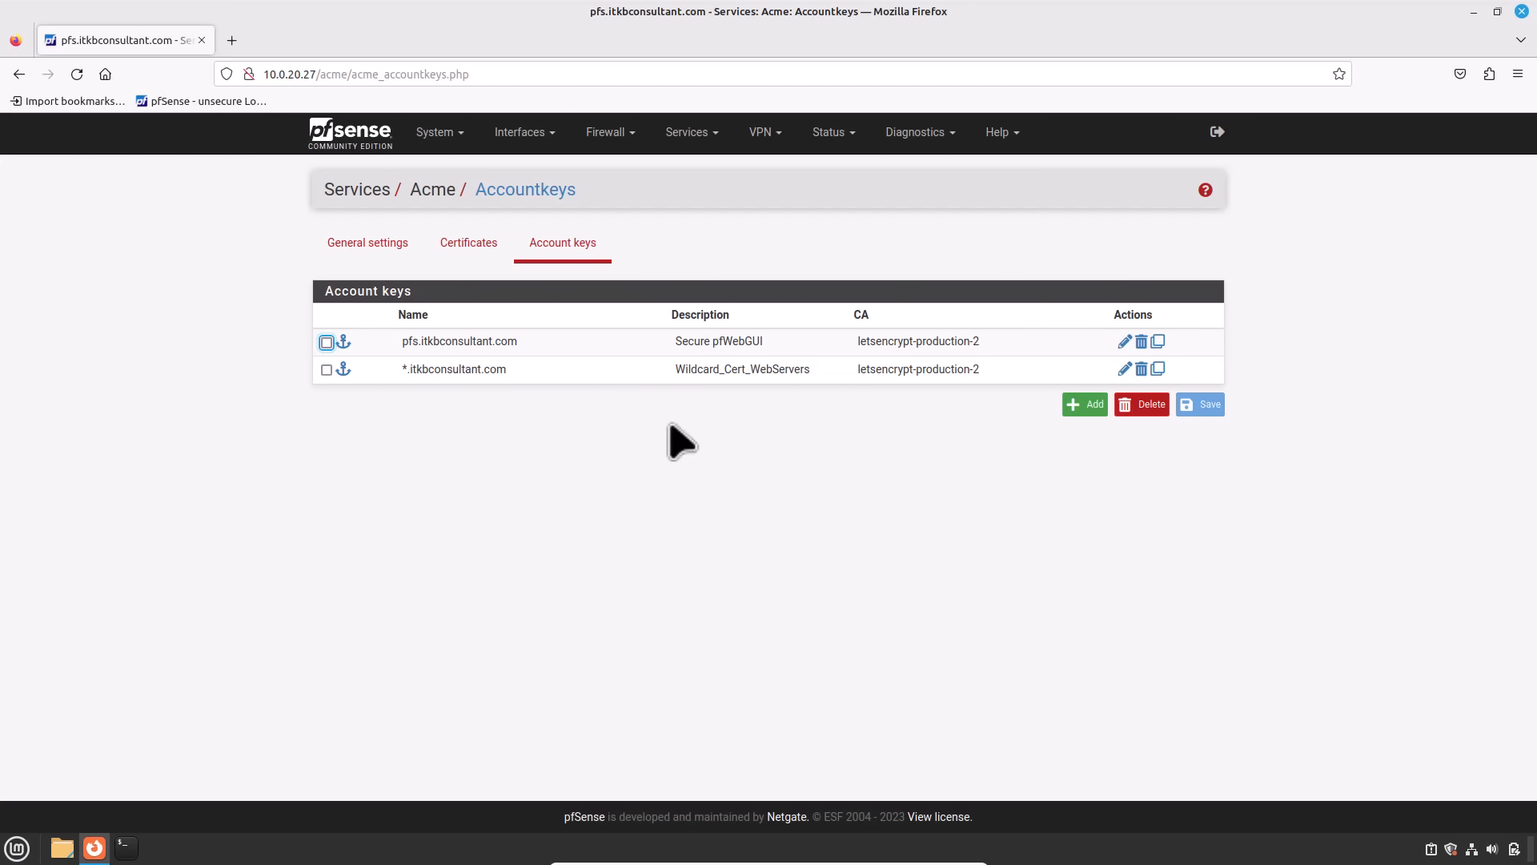
# Step: Add a new certificate named *.itkbconsultant.com with description Wildcard_Cert_WebServers
pyautogui.click(465, 245)
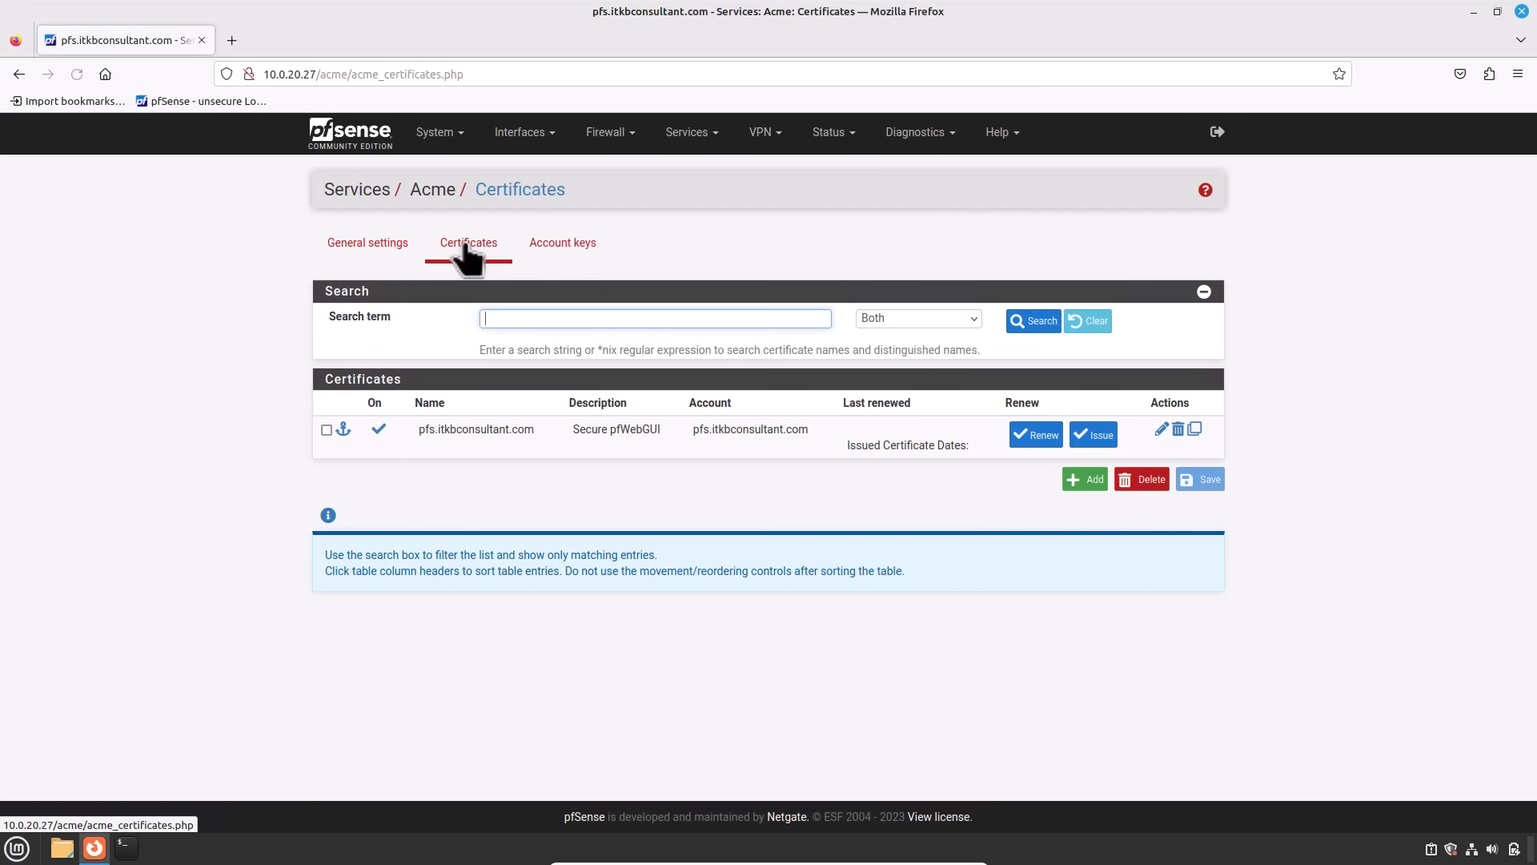
pyautogui.click(1086, 477)
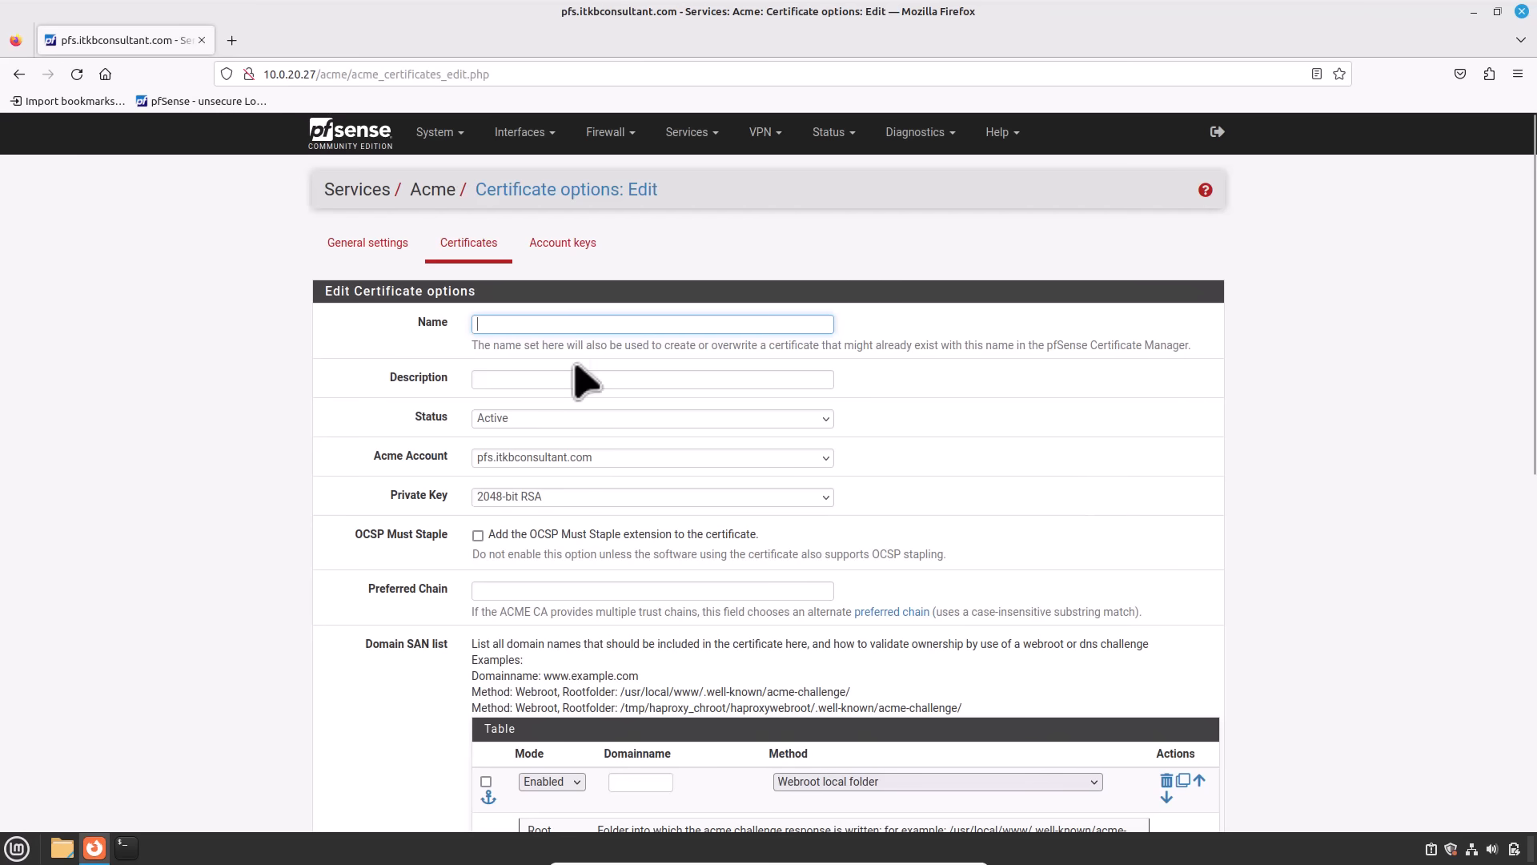
pyautogui.click(540, 324)
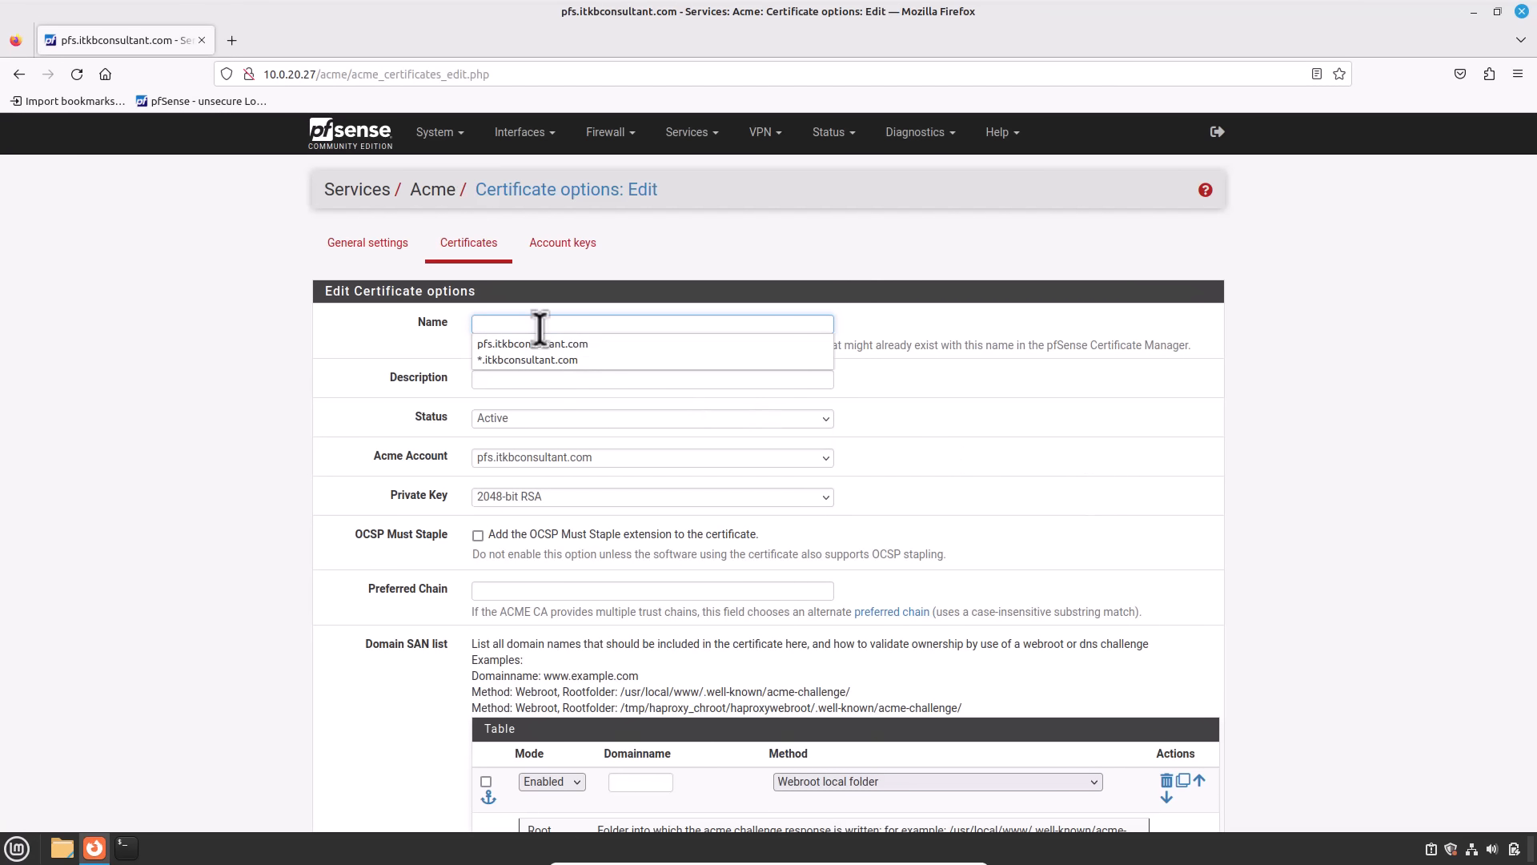
pyautogui.click(540, 329)
pyautogui.write('*.itkbconsultant.com')
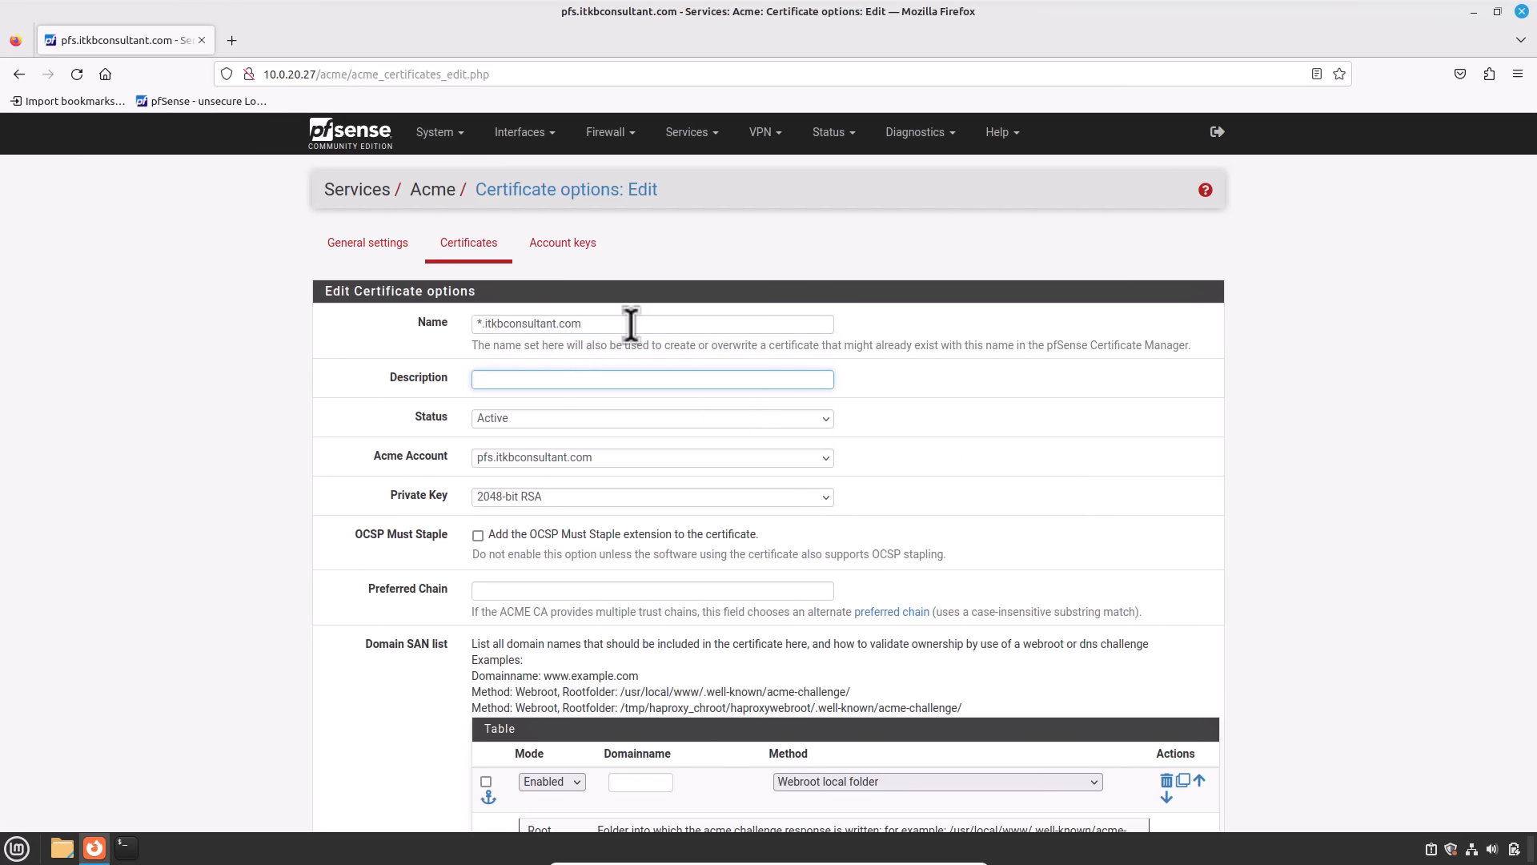
pyautogui.click(615, 382)
pyautogui.write('W')
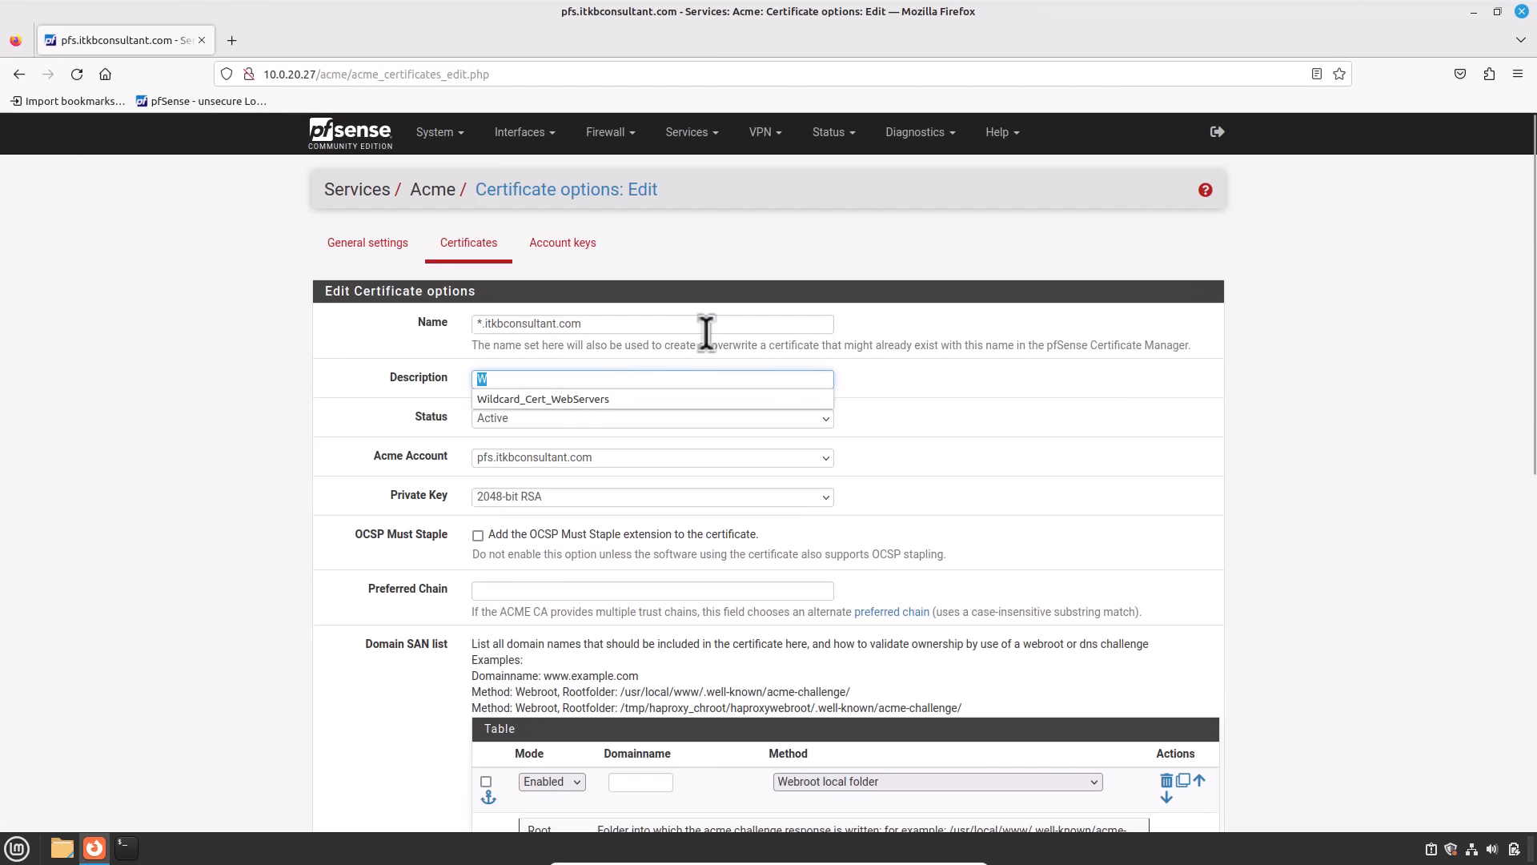
pyautogui.click(648, 399)
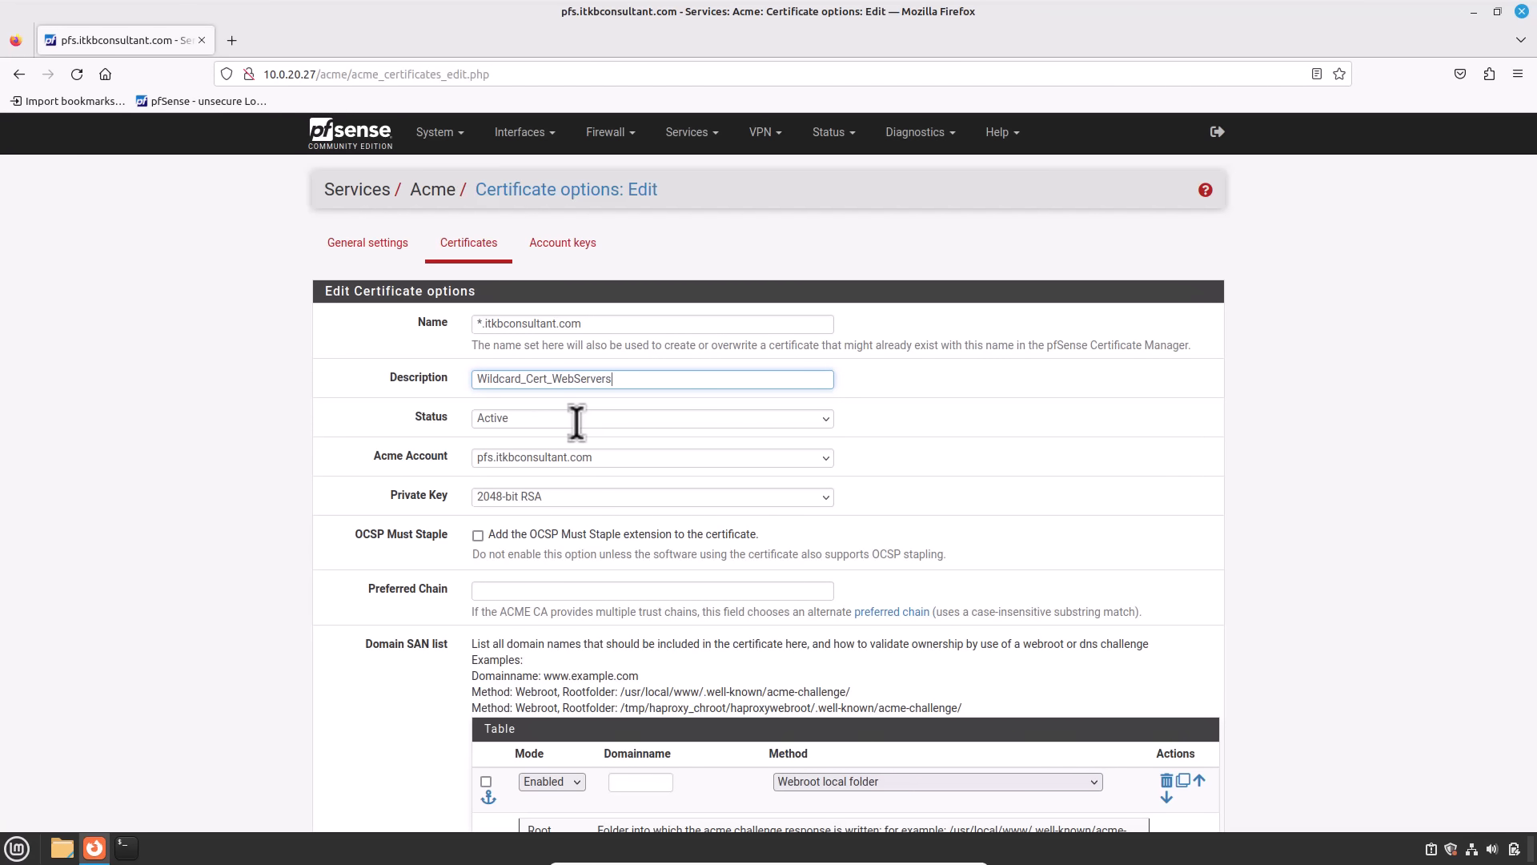
# Step: Set the certificate's Acme Account to *.itkbconsultant.com
pyautogui.click(680, 458)
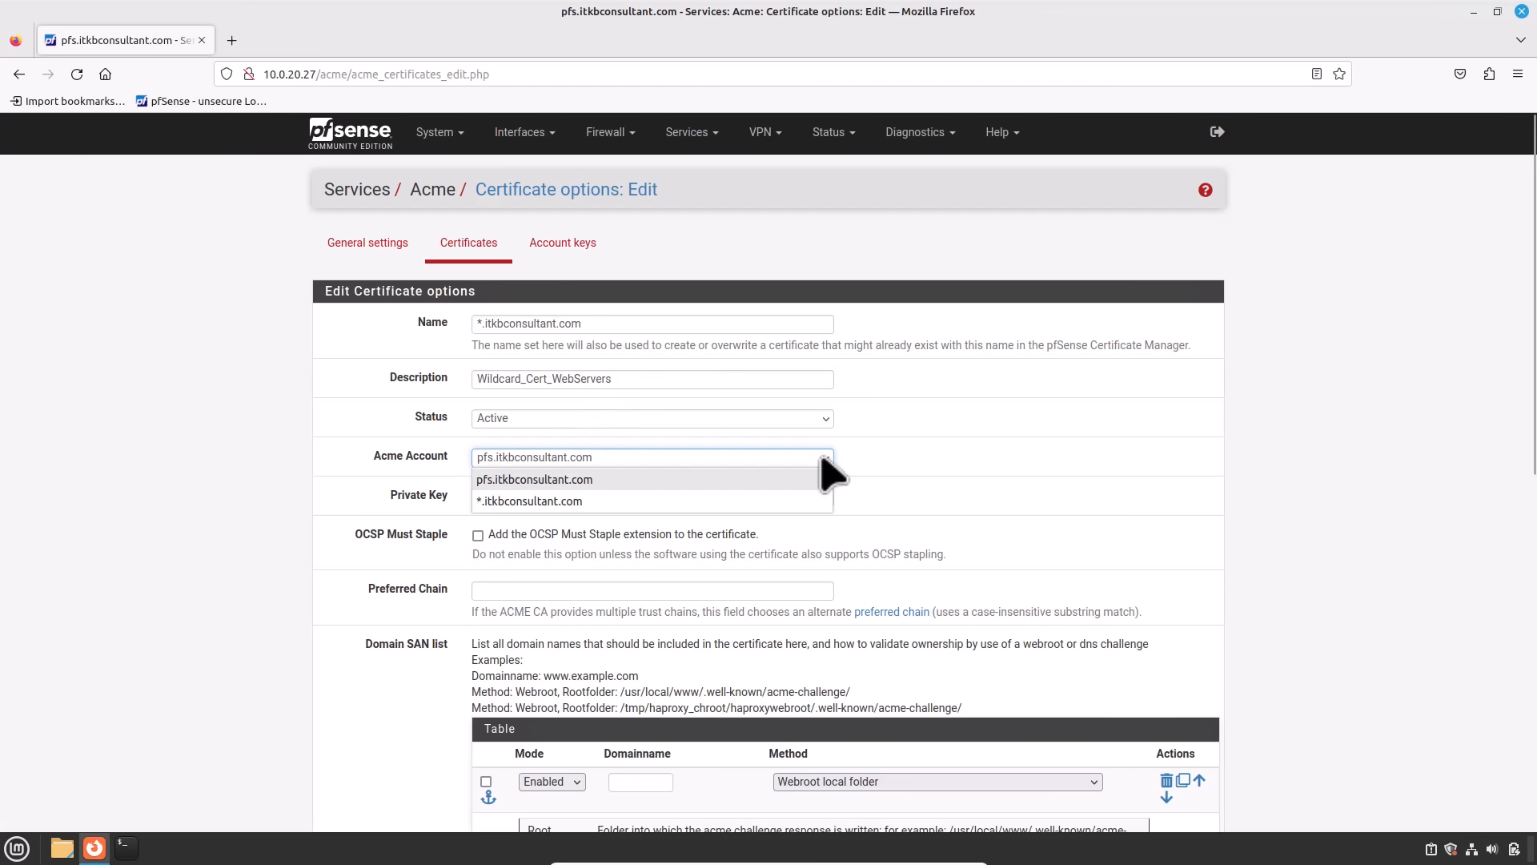
pyautogui.click(658, 502)
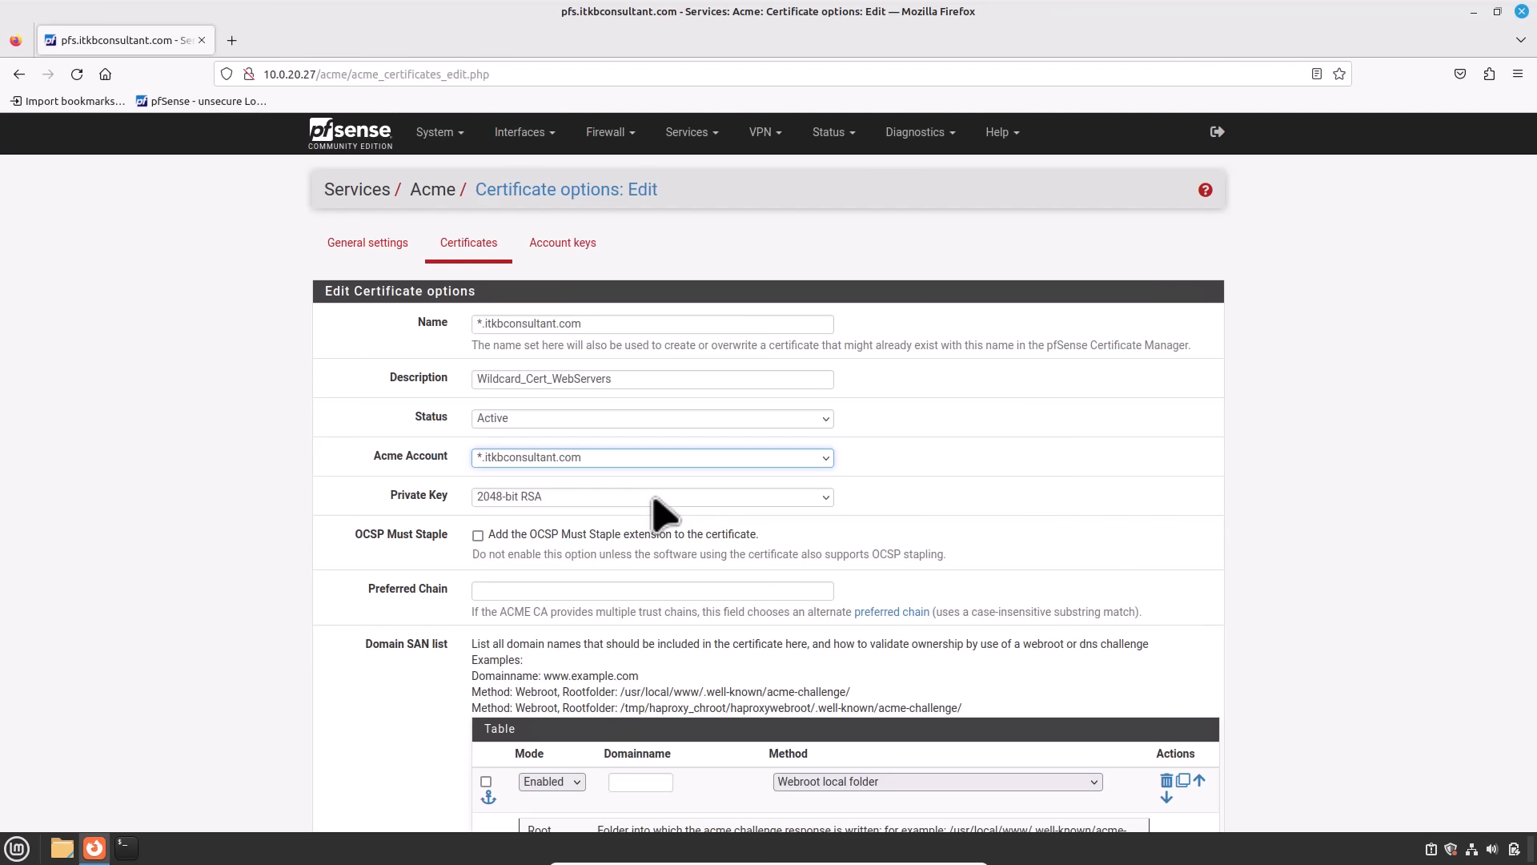
pyautogui.scroll(-2, 653, 501)
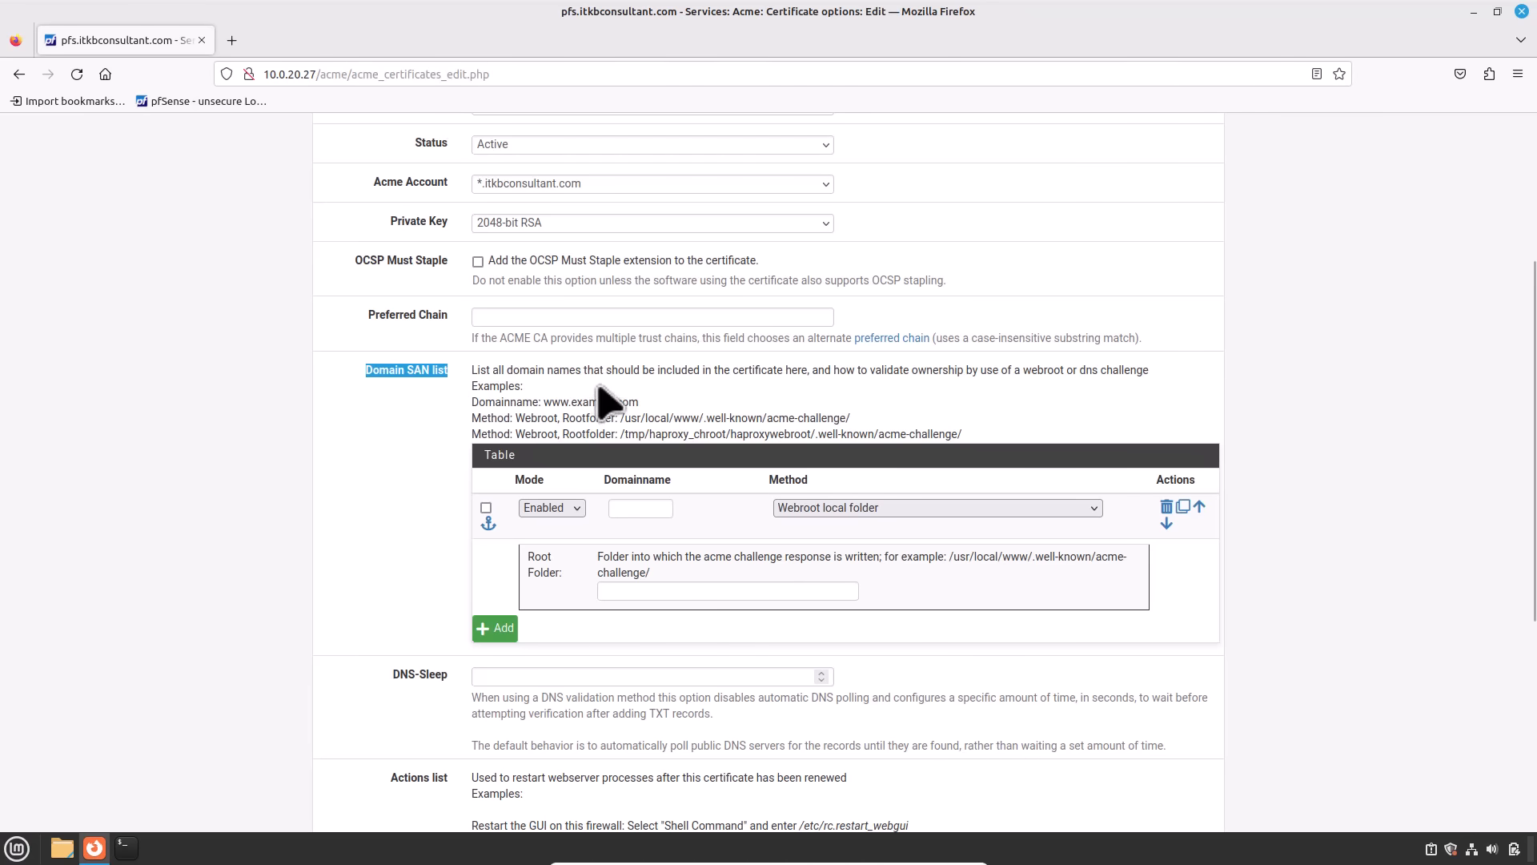
# Step: Add *.itkbconsultant.com and itkbconsultant.com as the two SAN domain entries
pyautogui.click(652, 507)
pyautogui.hotkey('ctrl', 'v')
pyautogui.moveTo(587, 511); pyautogui.dragTo(527, 519)
pyautogui.click(503, 633)
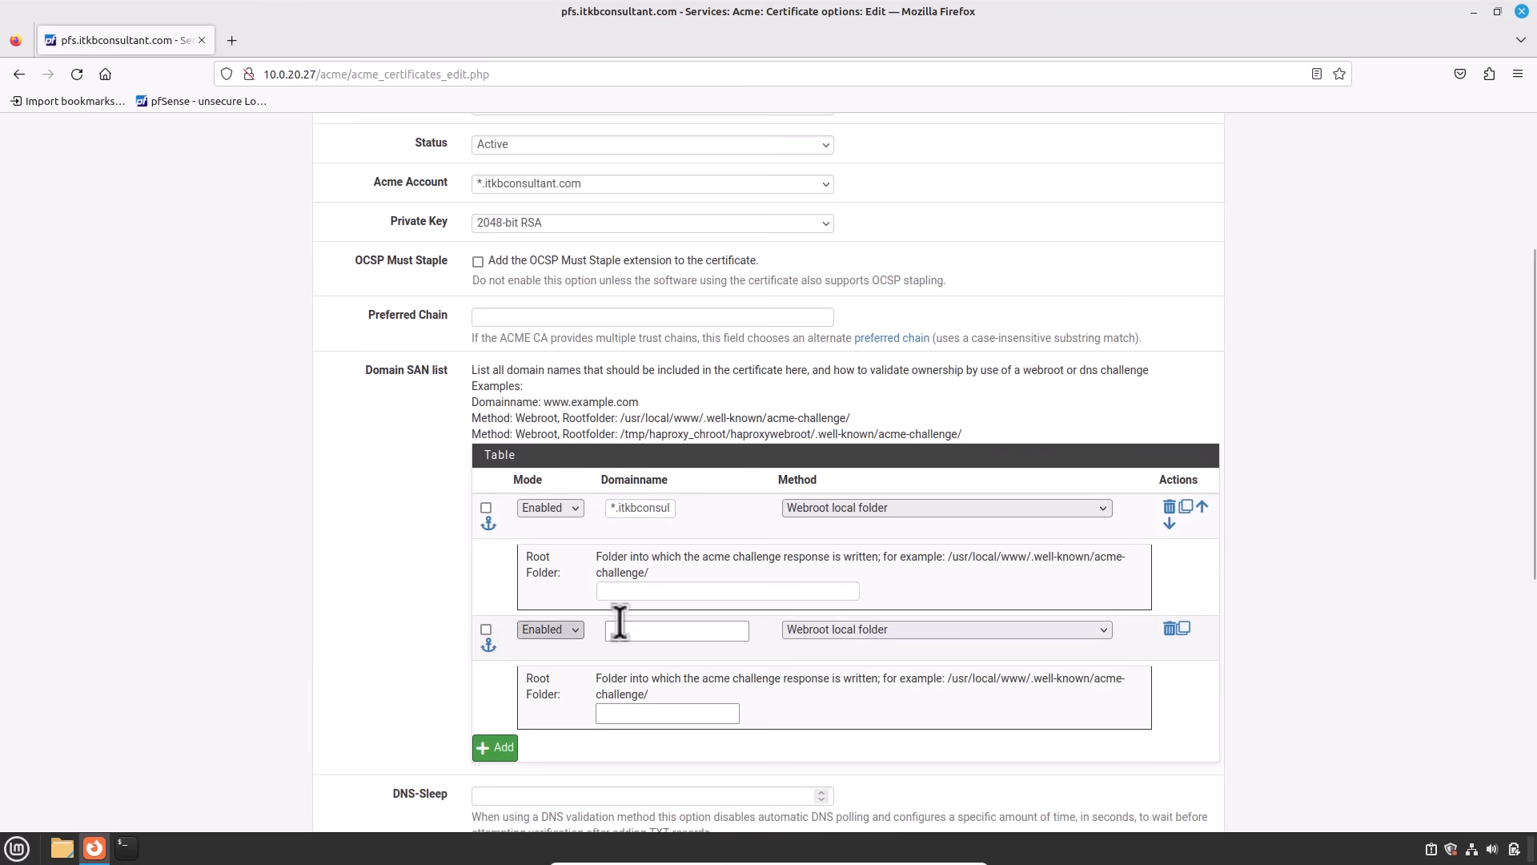
pyautogui.click(646, 631)
pyautogui.hotkey('ctrl', 'v')
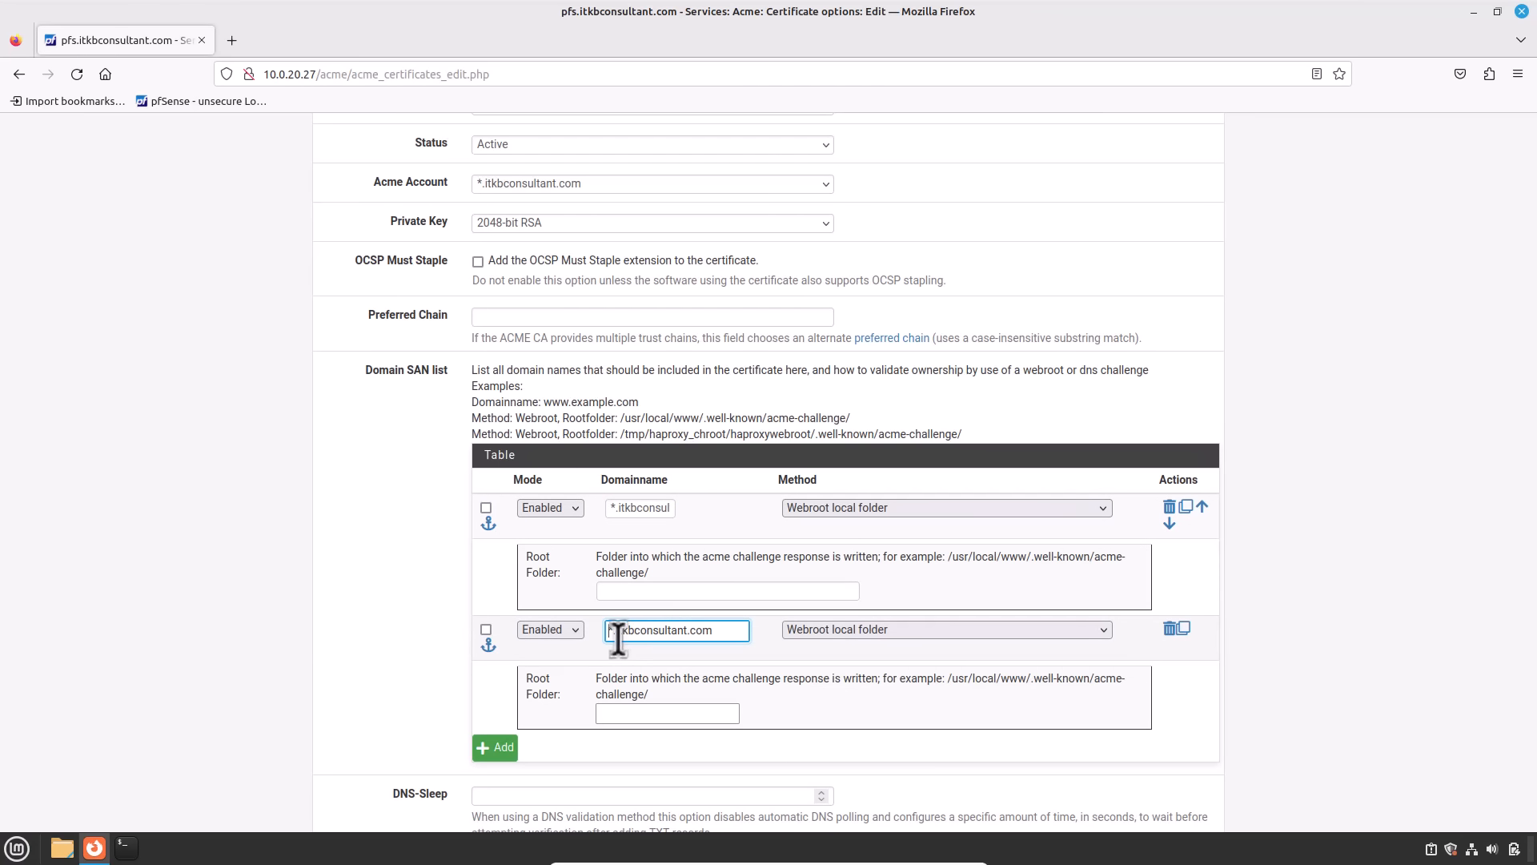
pyautogui.press('BackSpace')
pyautogui.press('BackSpace')
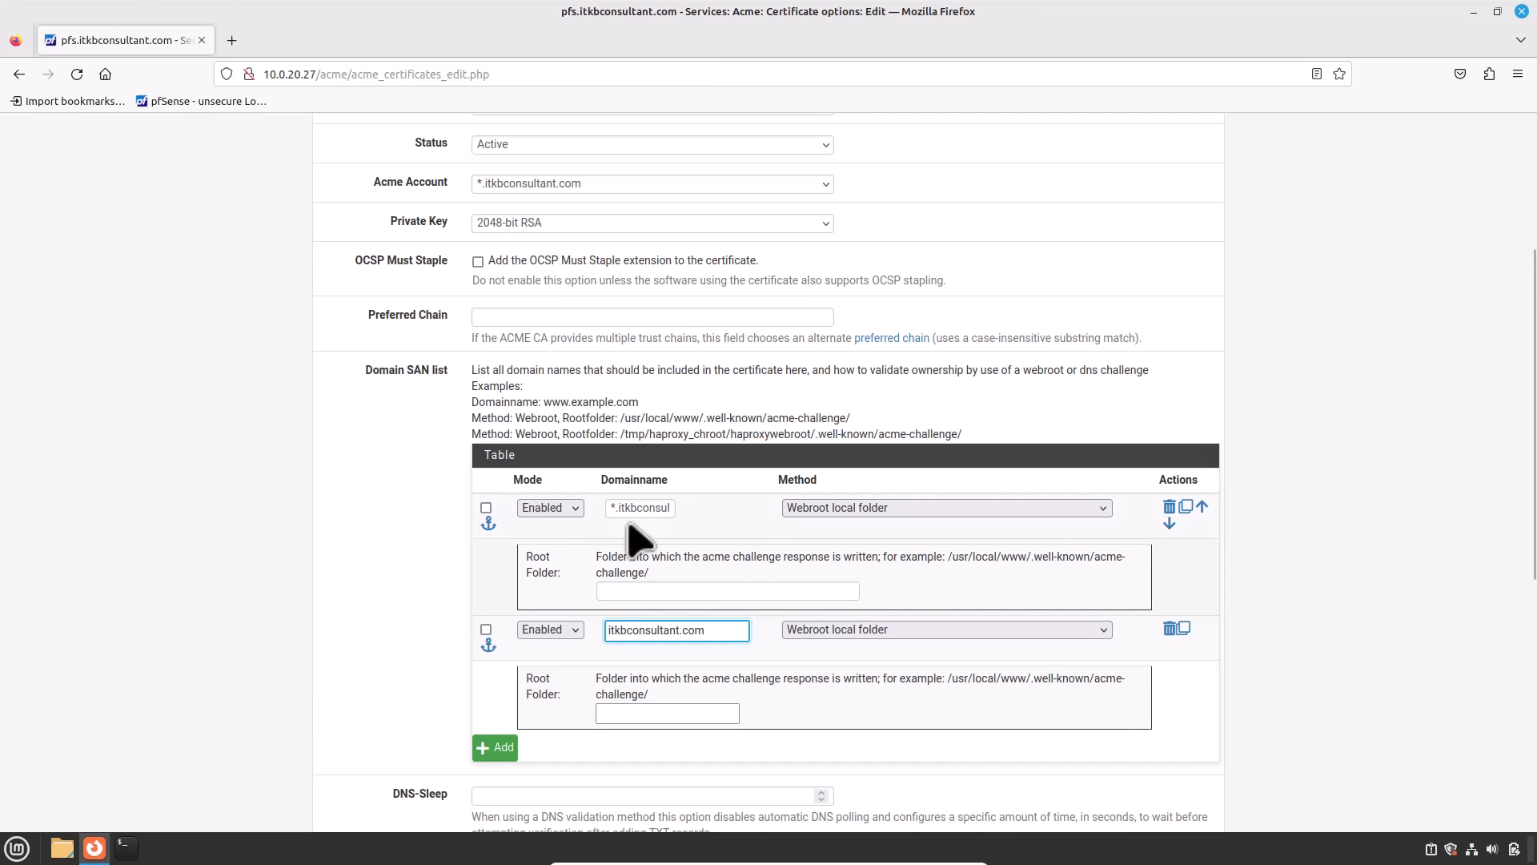
# Step: Set the validation method of both SAN domains to DNS-Manual
pyautogui.click(841, 509)
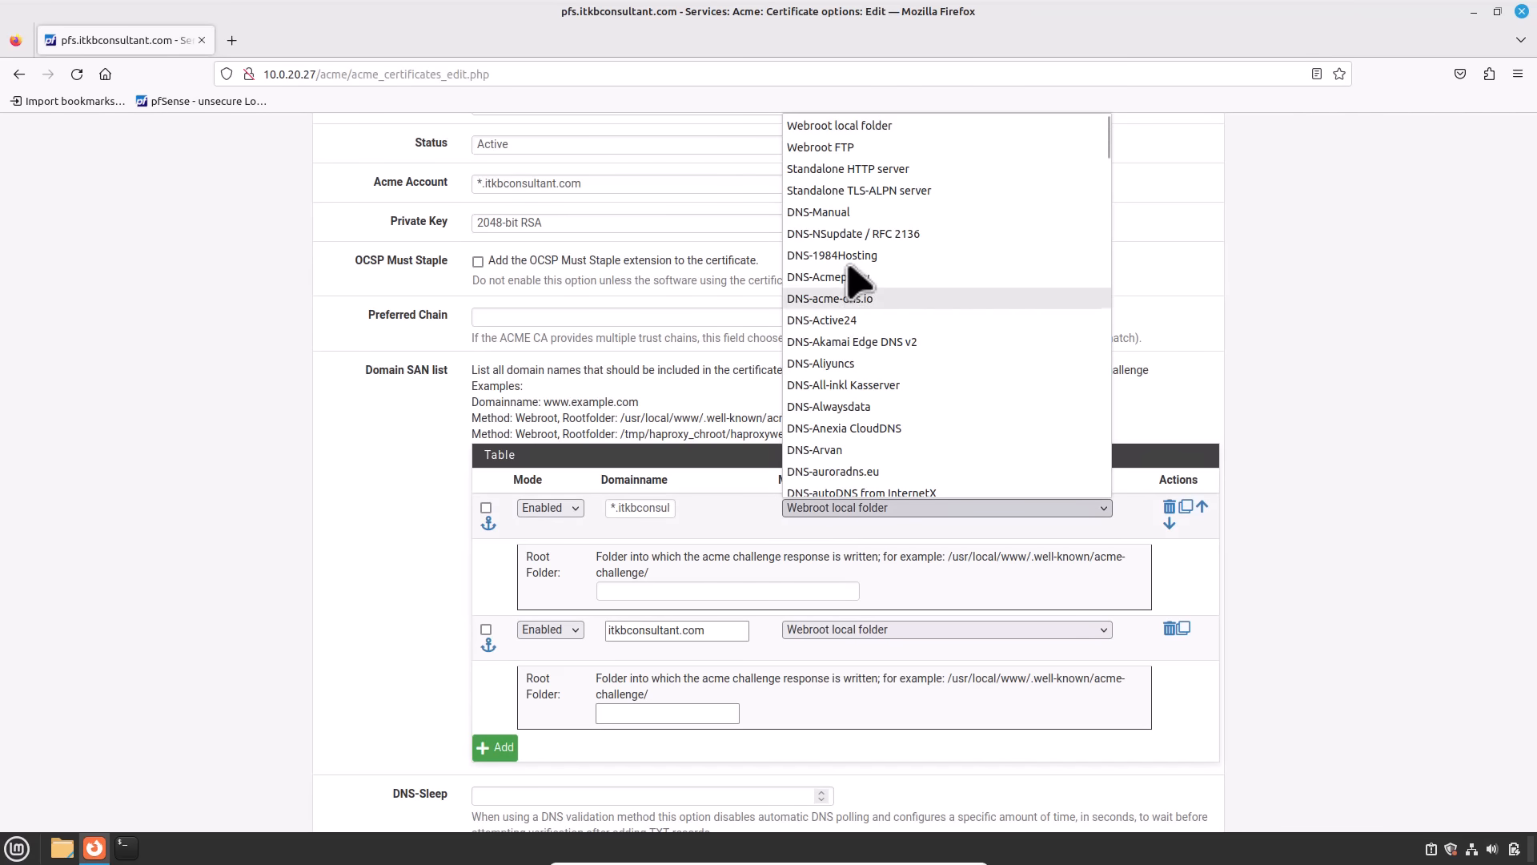
pyautogui.click(813, 212)
pyautogui.click(847, 725)
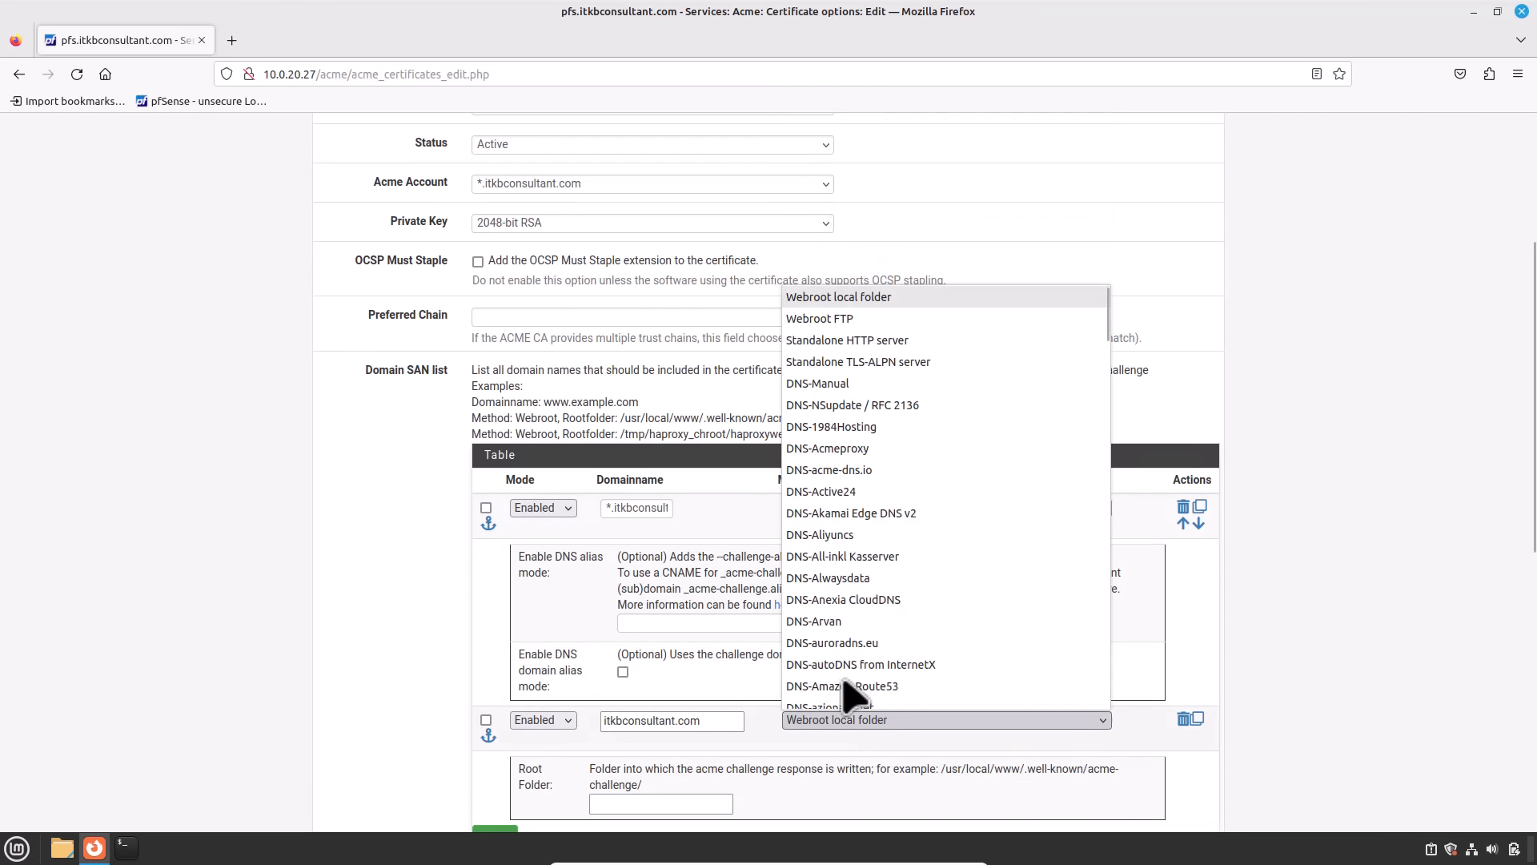
pyautogui.click(841, 370)
pyautogui.scroll(-2, 953, 605)
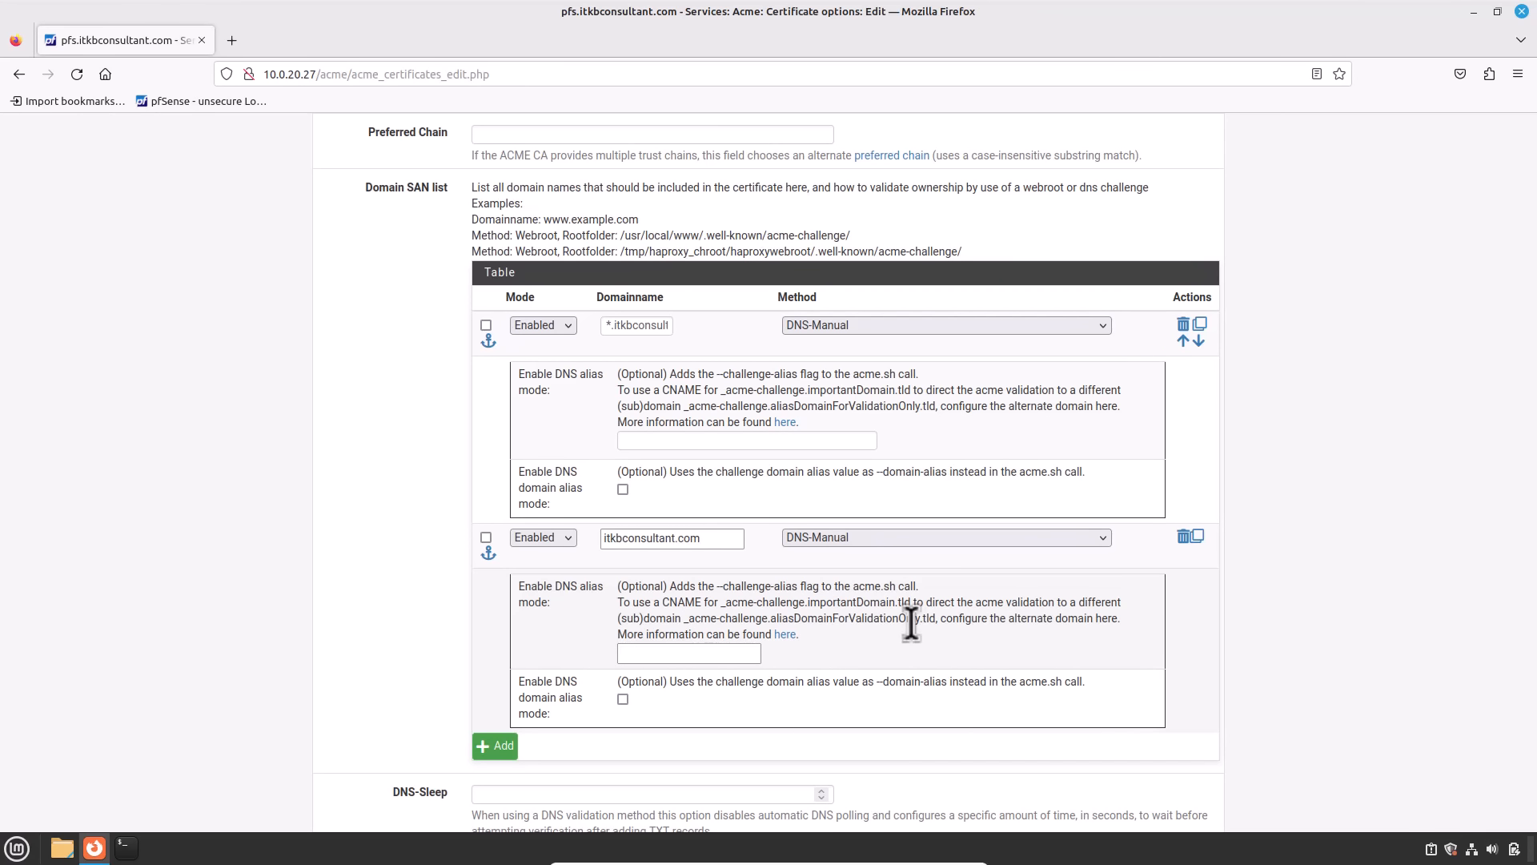
pyautogui.scroll(-5, 911, 623)
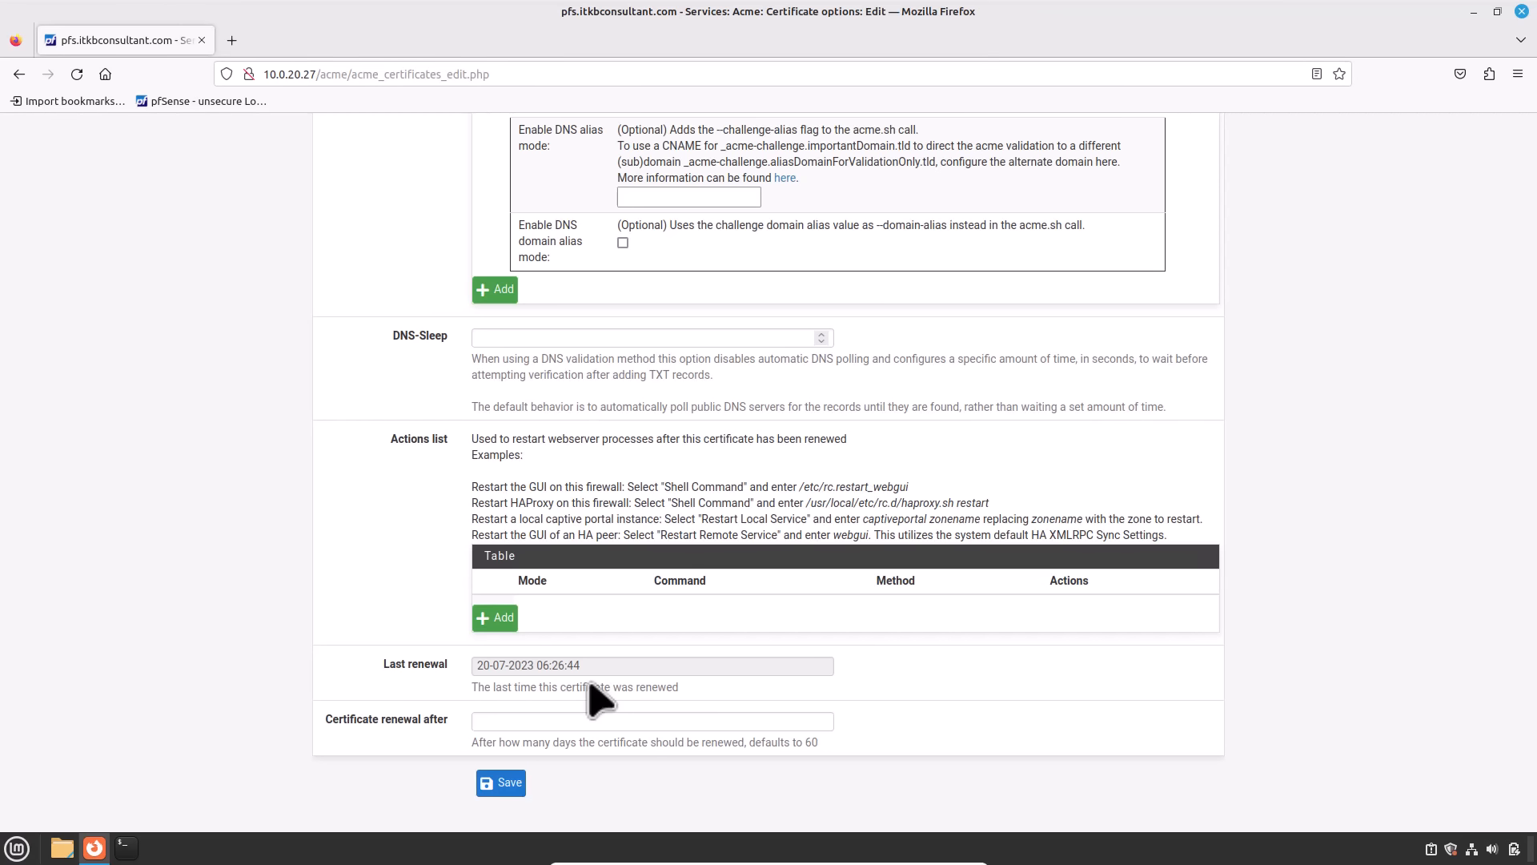
# Step: Set certificate renewal after to 75 days and try saving, which fails on invalid name characters
pyautogui.click(583, 721)
pyautogui.write('75')
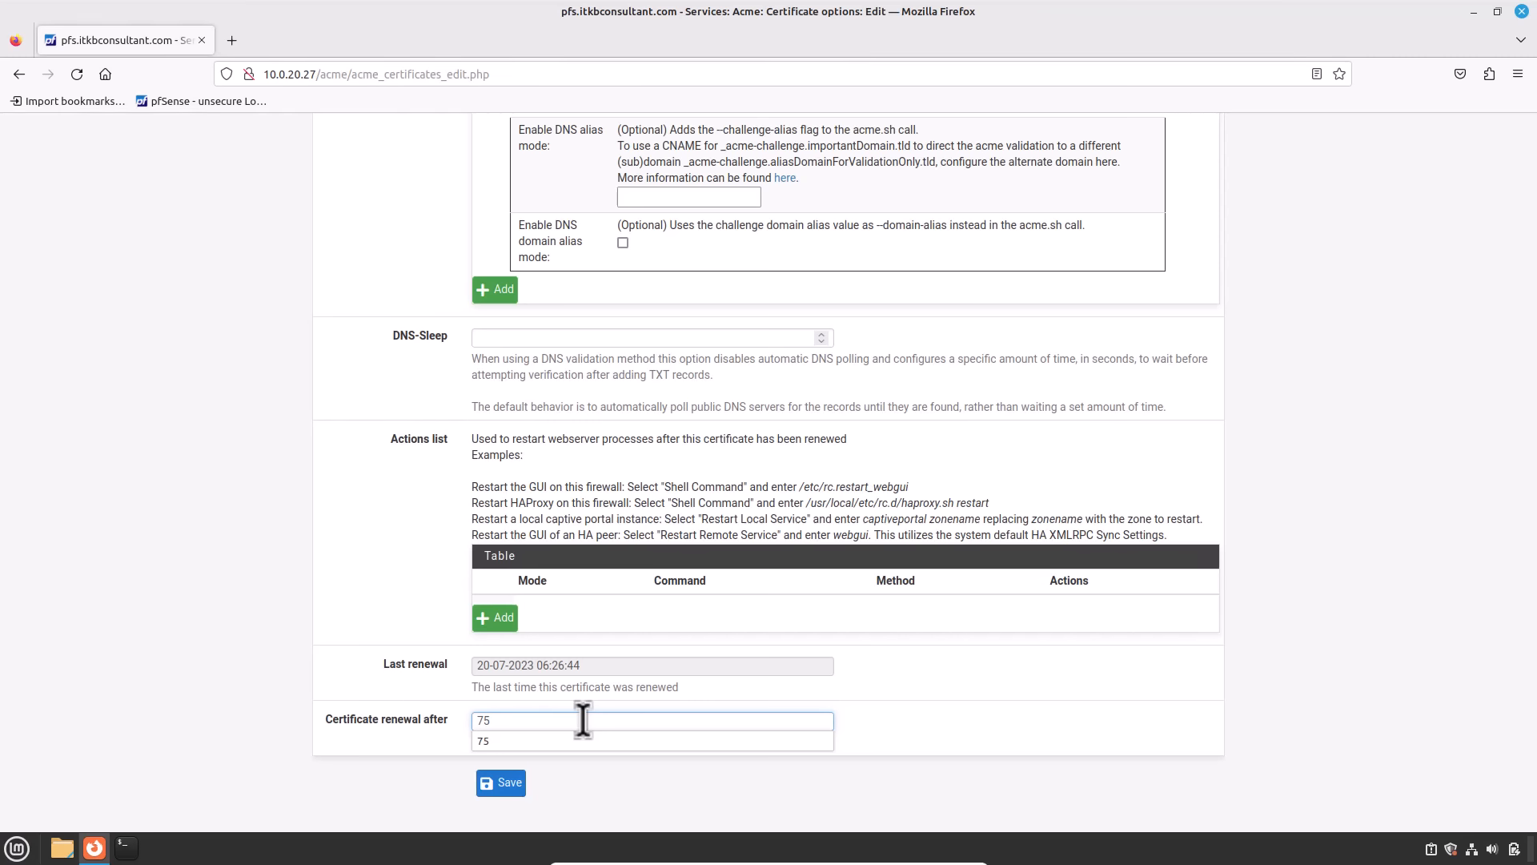
pyautogui.click(505, 783)
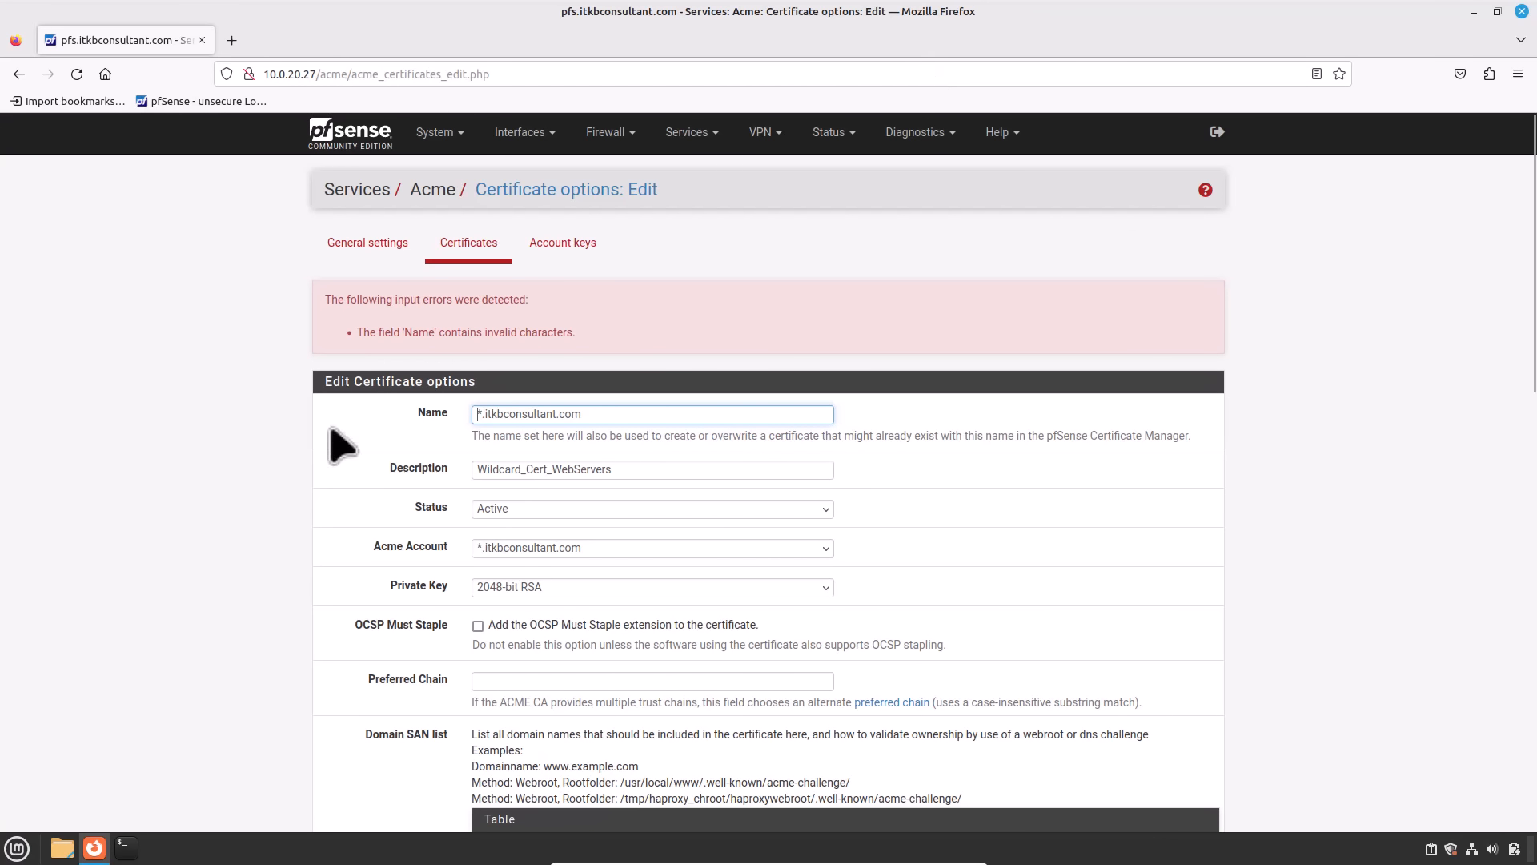
# Step: Save the wildcard certificate edits and view the Acme general settings with the renewal cron job
pyautogui.scroll(-15, 561, 505)
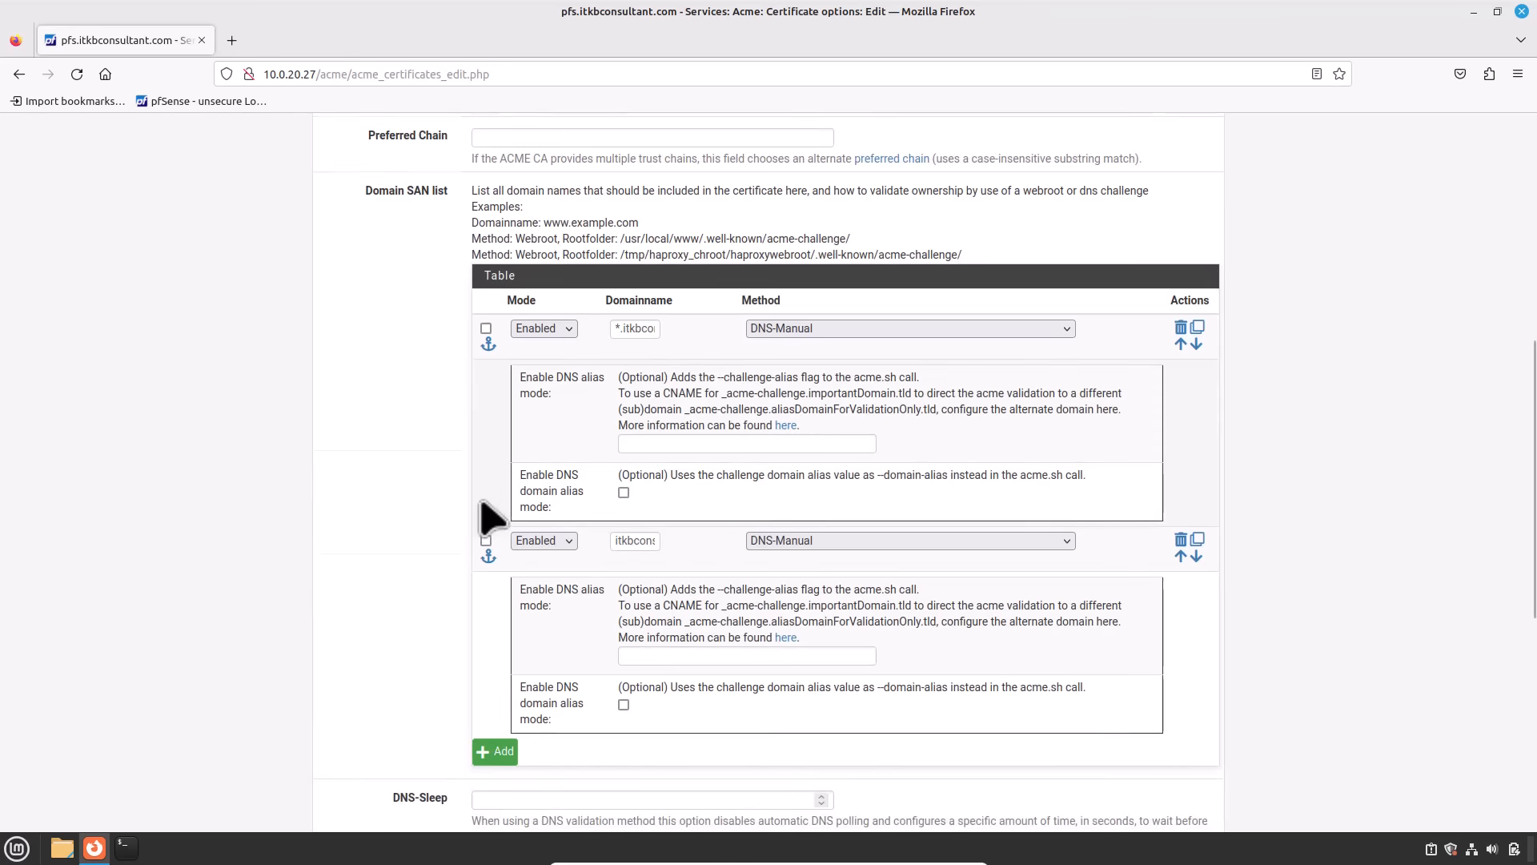
pyautogui.click(501, 732)
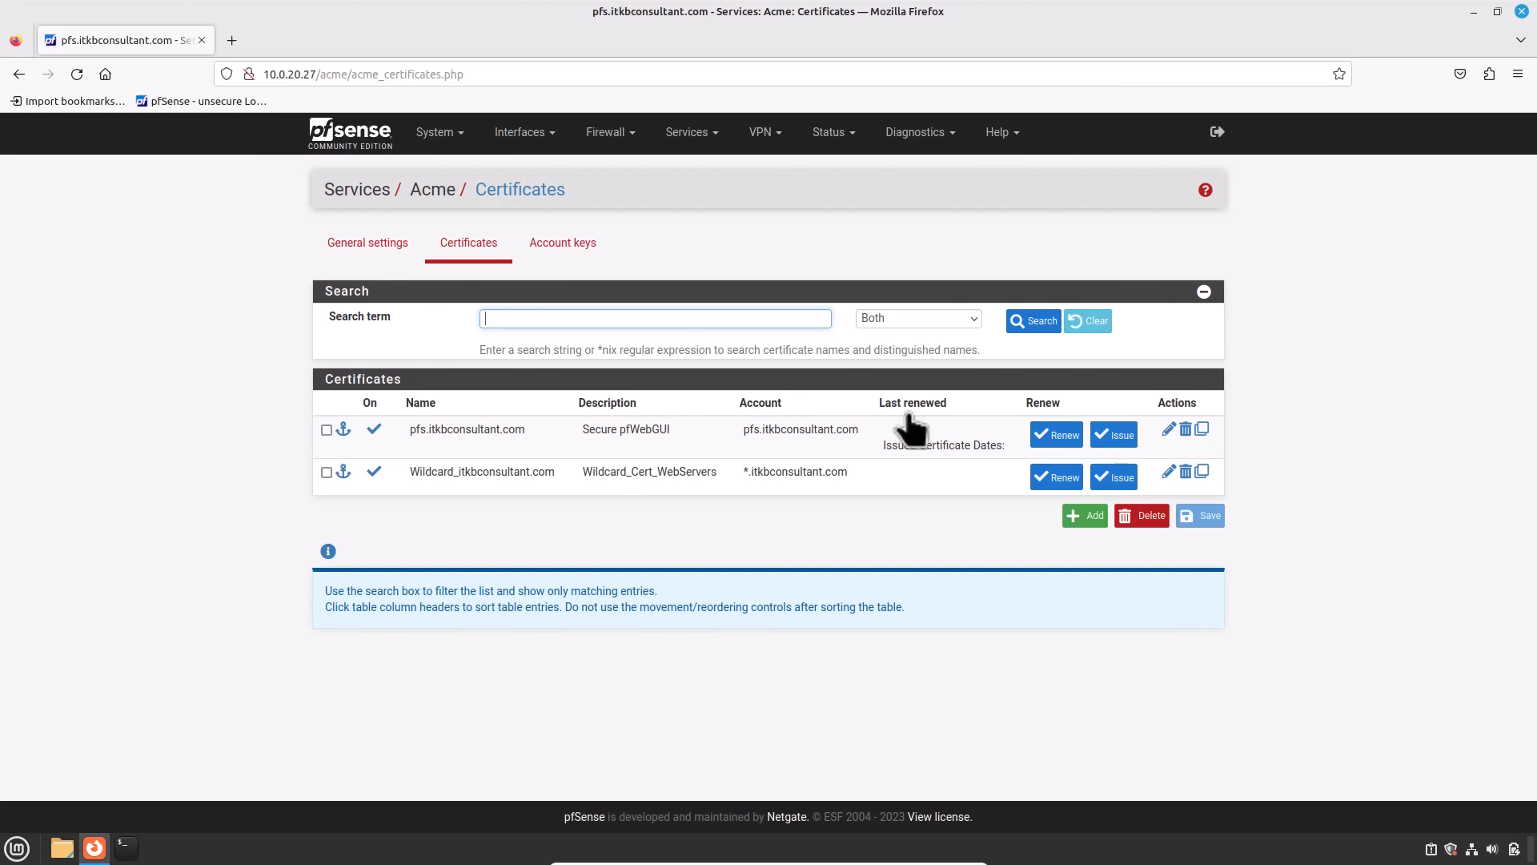
pyautogui.click(366, 258)
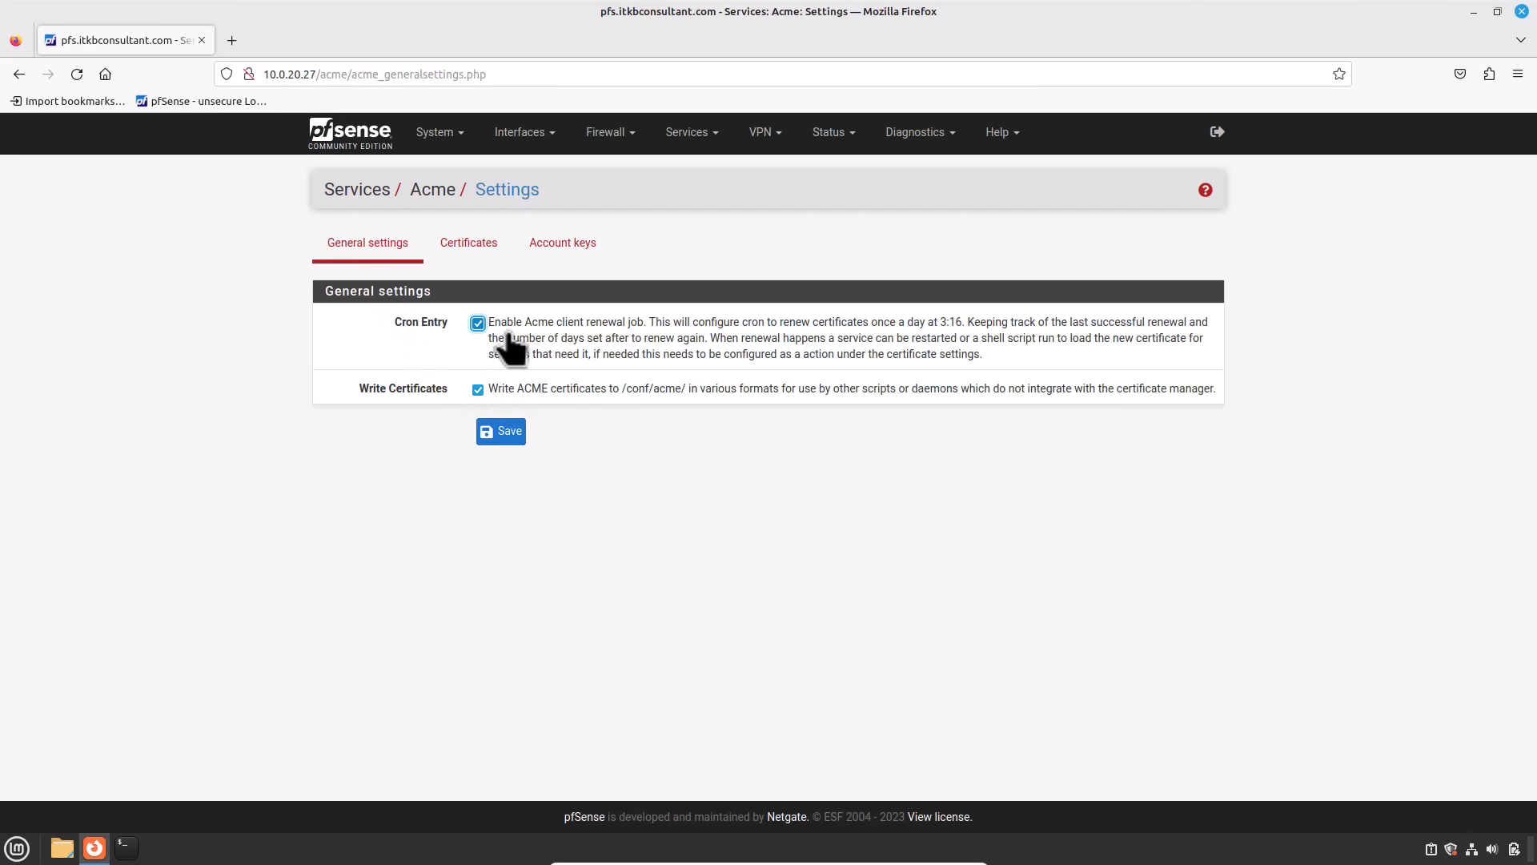
# Step: Issue the Wildcard_itkbconsultant.com certificate from the Acme certificates list
pyautogui.click(463, 255)
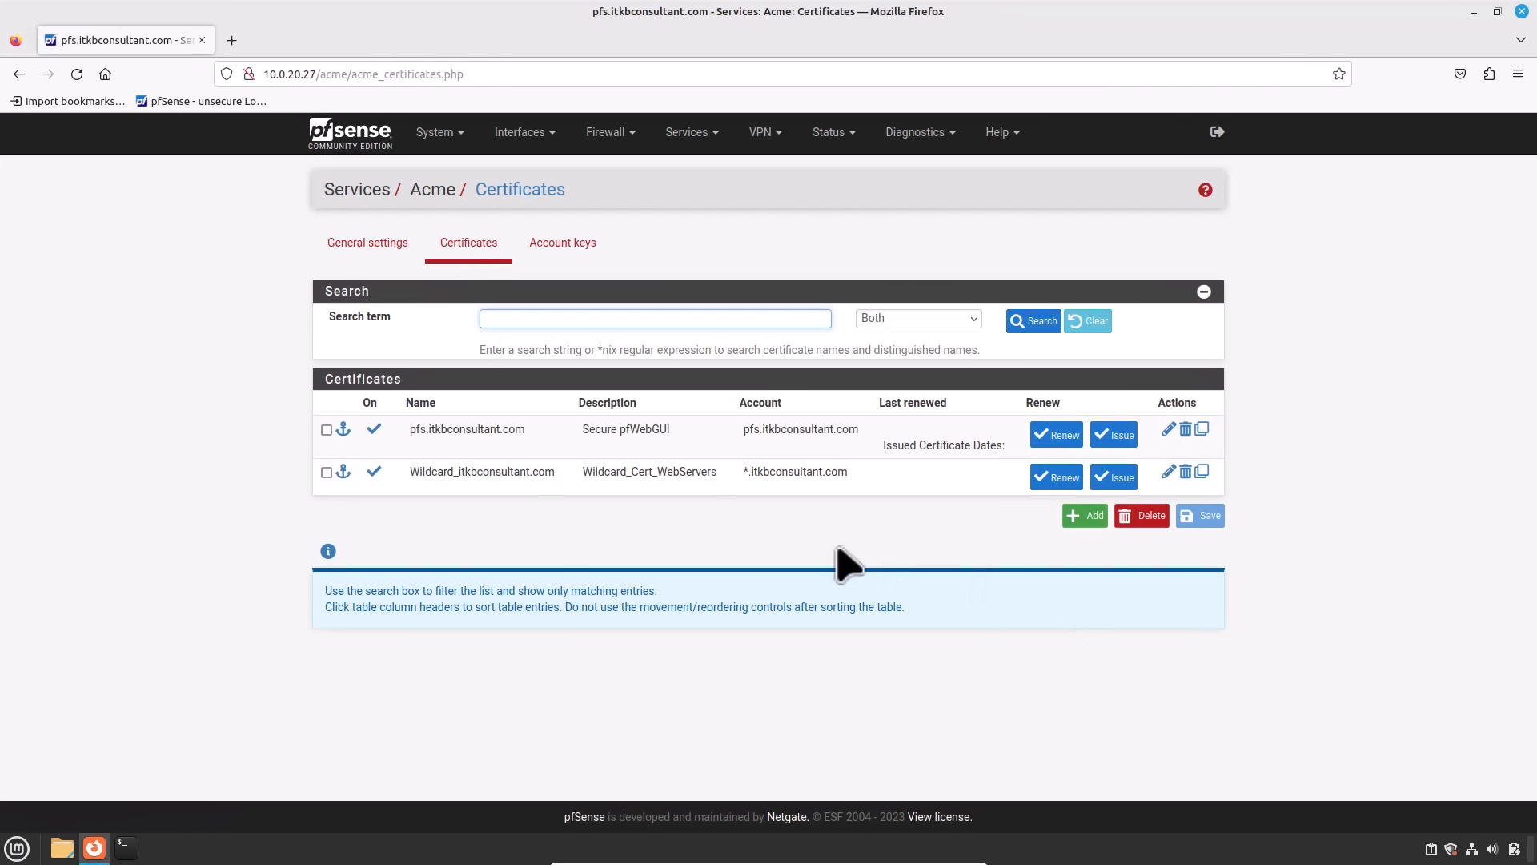
pyautogui.click(1114, 479)
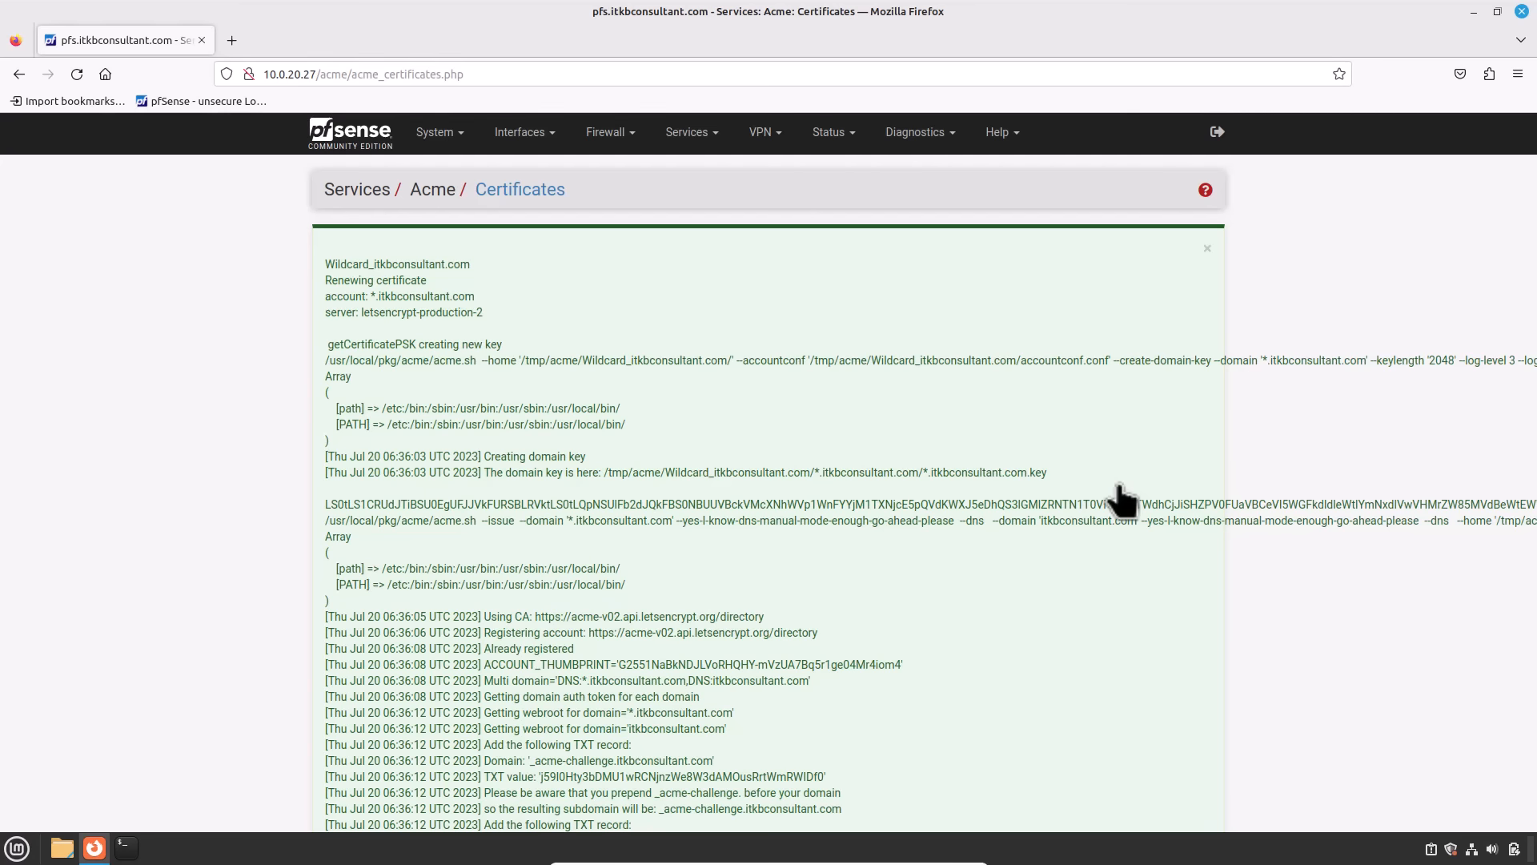
# Step: Scroll through the issue log to review the _acme-challenge TXT records to add
pyautogui.scroll(-3, 1118, 500)
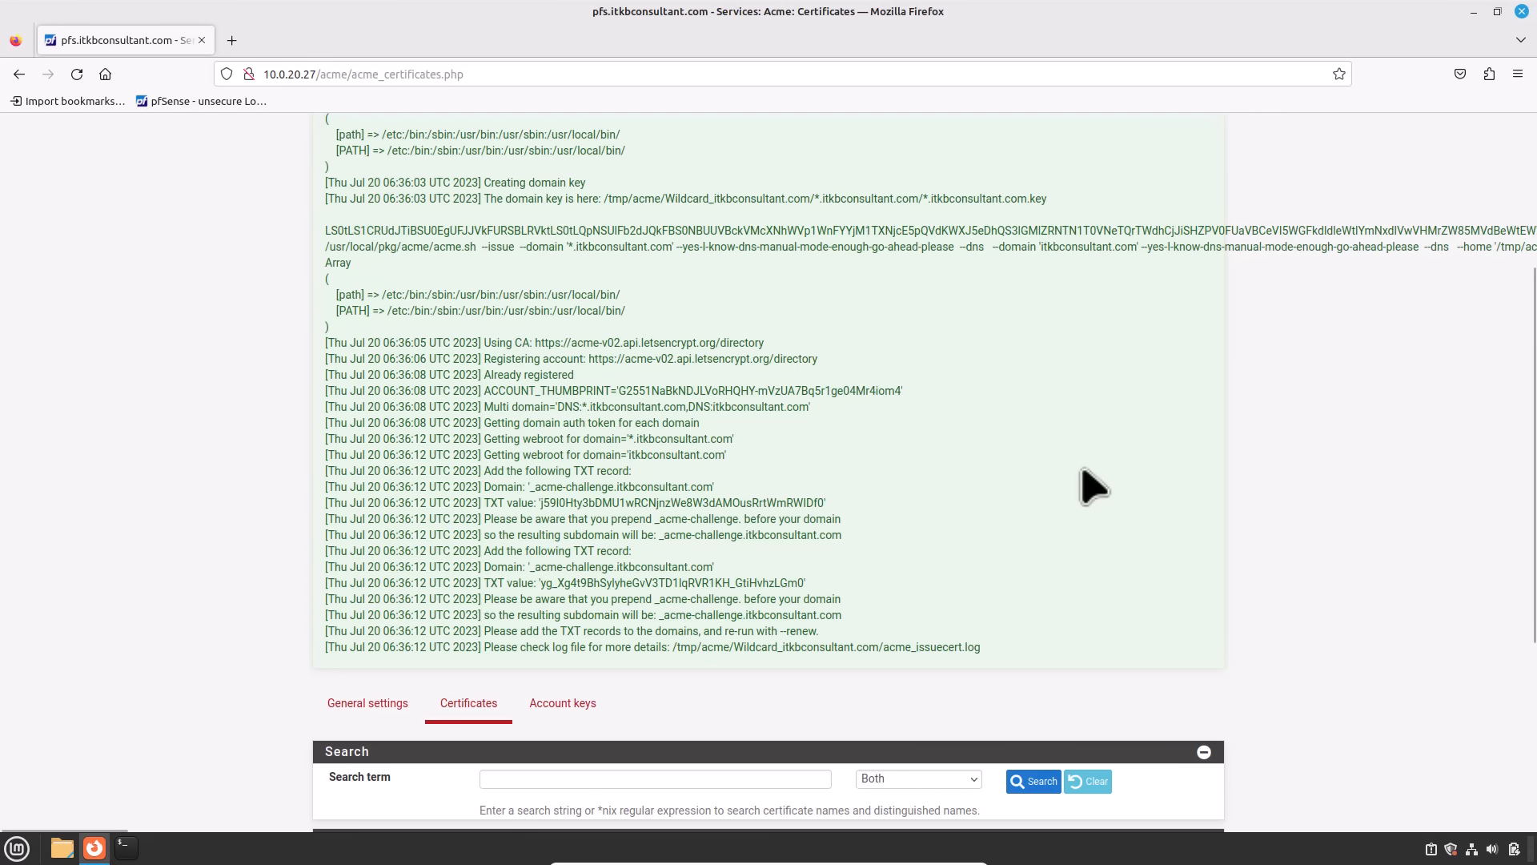
pyautogui.scroll(-5, 1093, 486)
# Step: Renew the Wildcard_itkbconsultant.com certificate and check the log for files written under /tmp/acme
pyautogui.click(1058, 665)
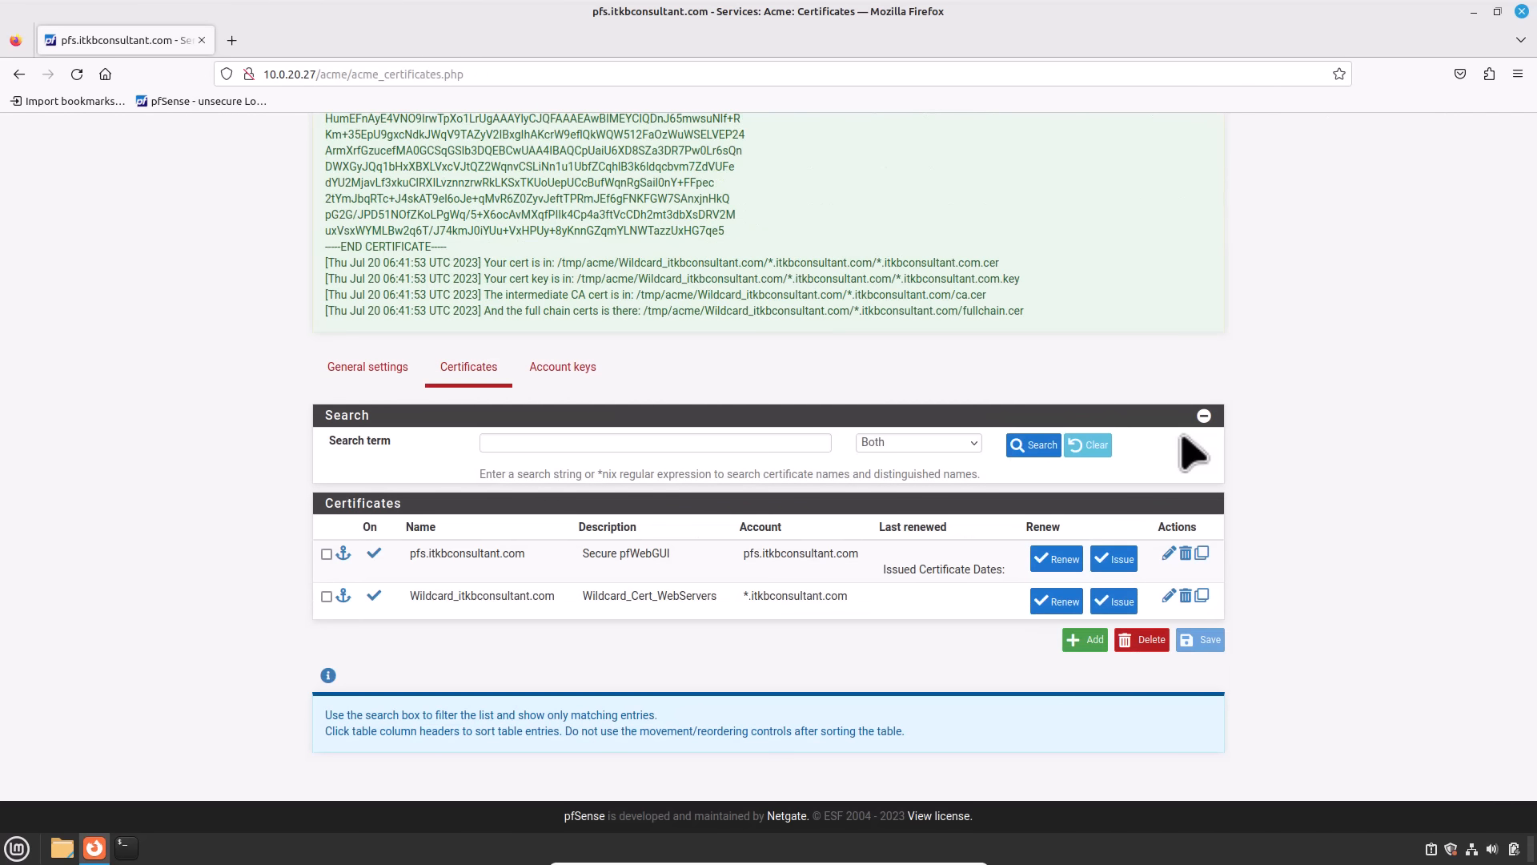
pyautogui.scroll(3, 1183, 436)
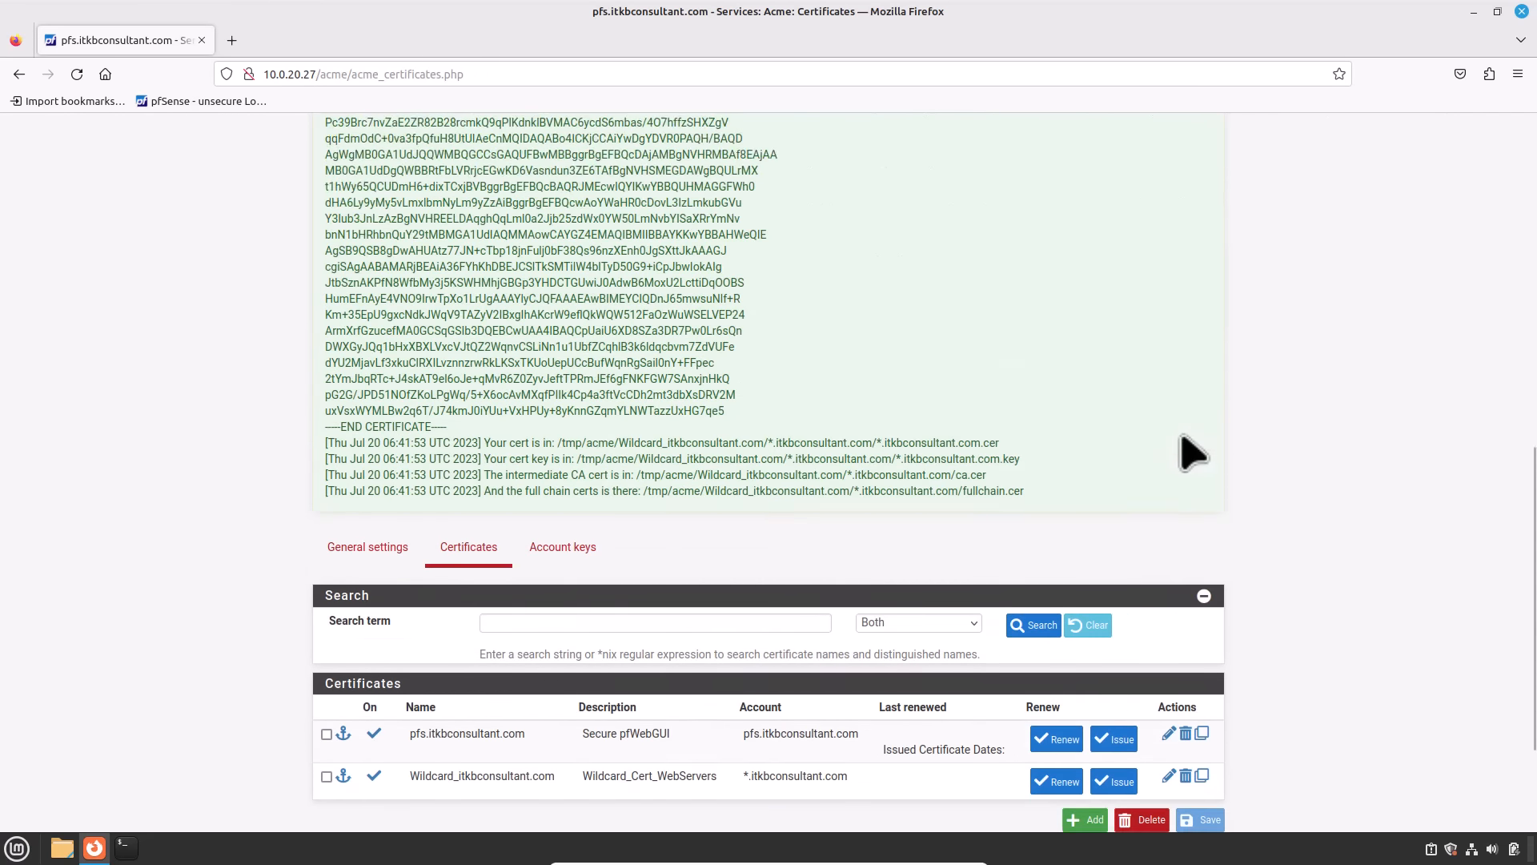
pyautogui.scroll(10, 1193, 453)
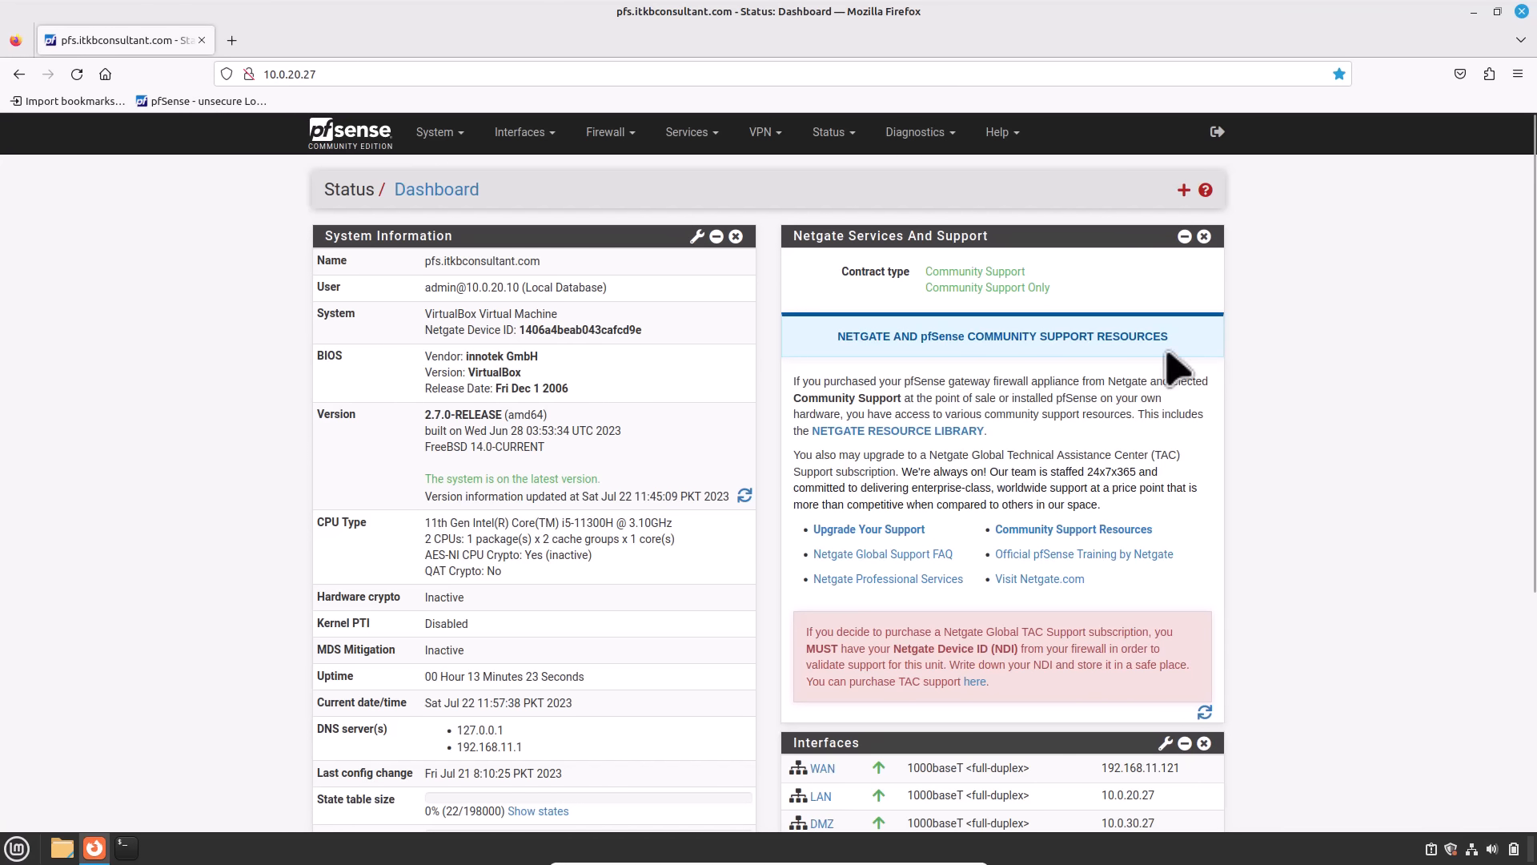
# Step: Navigate to System > Advanced to reach the Admin Access settings
pyautogui.click(438, 132)
pyautogui.click(437, 172)
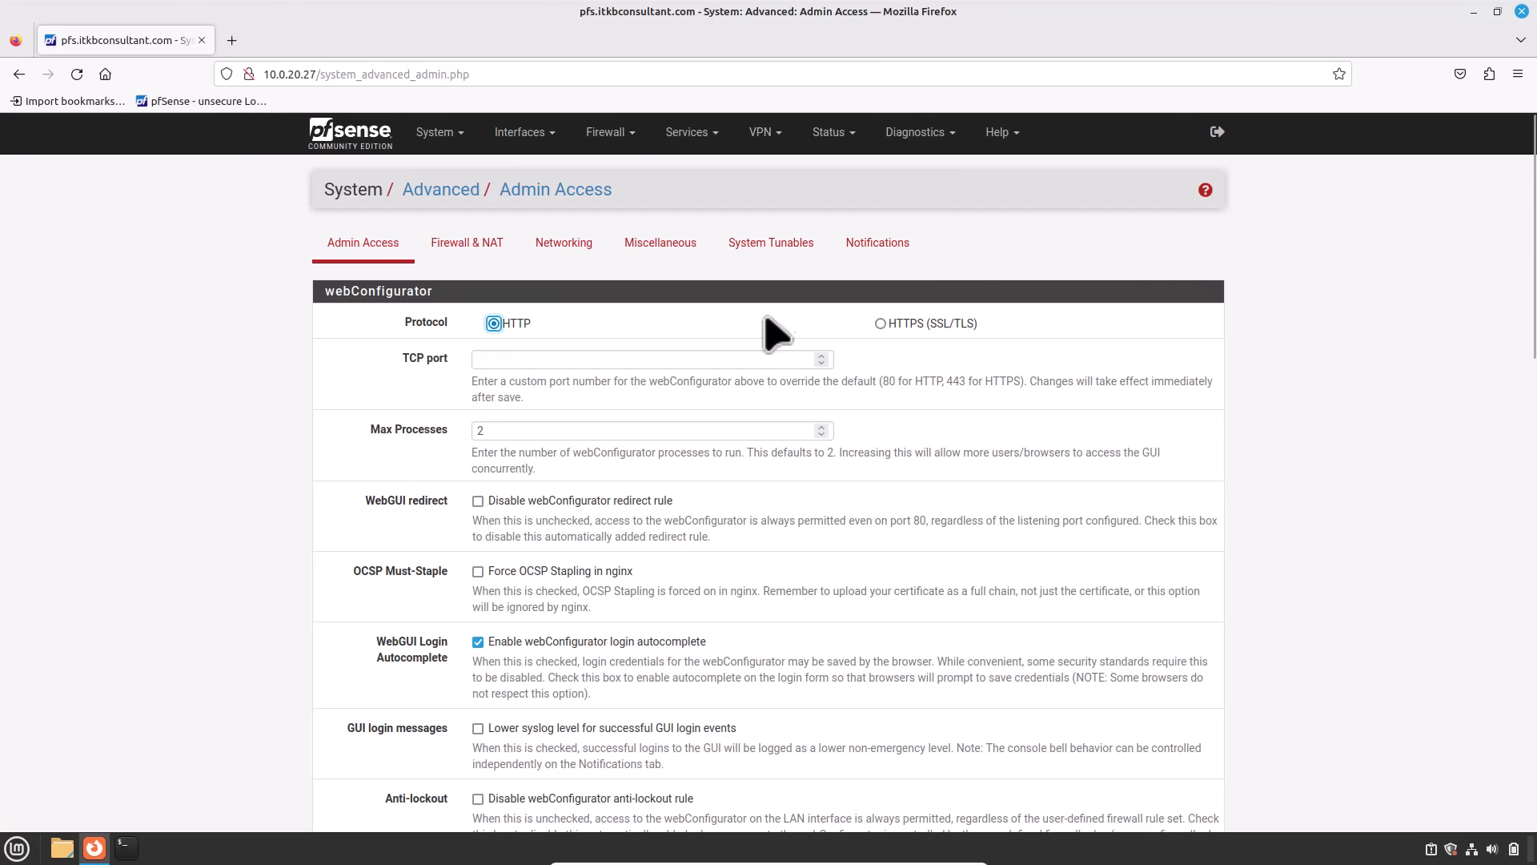
# Step: Switch the webConfigurator protocol to HTTPS (SSL/TLS) using the pfs.itkbconsultant.com certificate
pyautogui.click(881, 324)
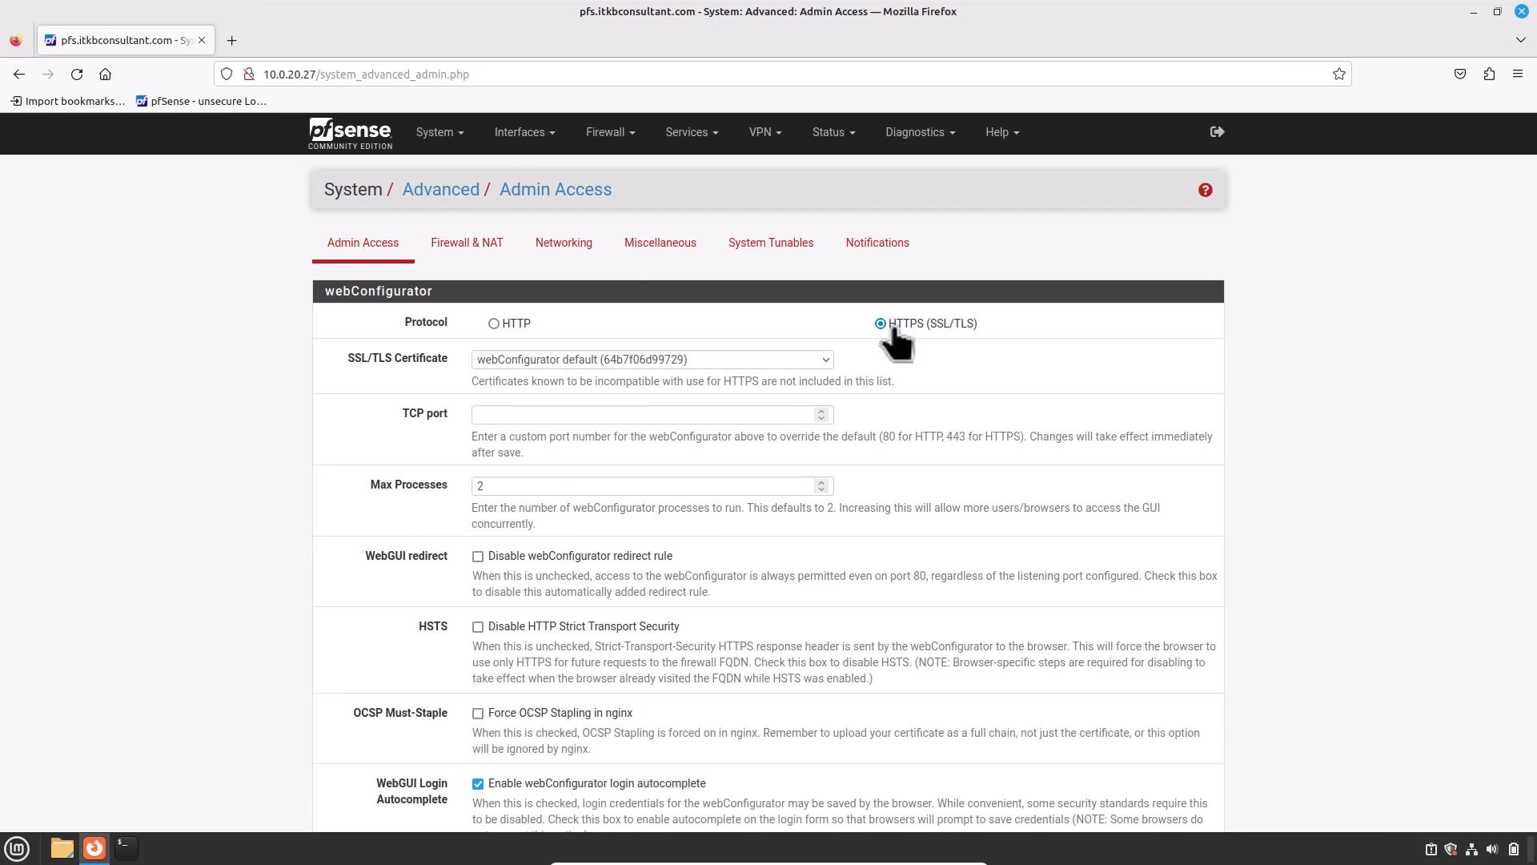
pyautogui.click(828, 368)
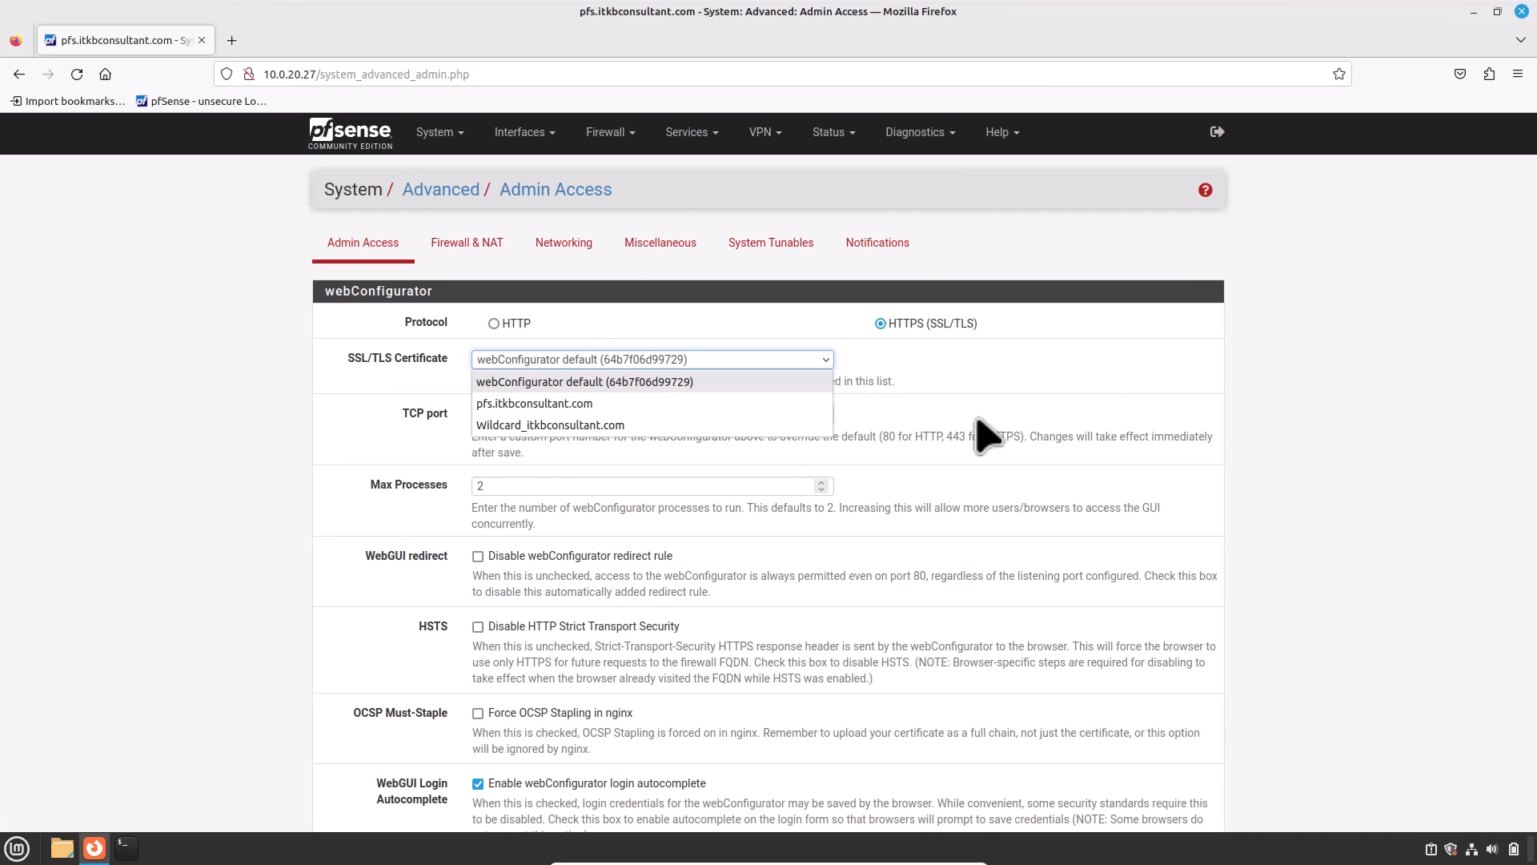
pyautogui.click(811, 403)
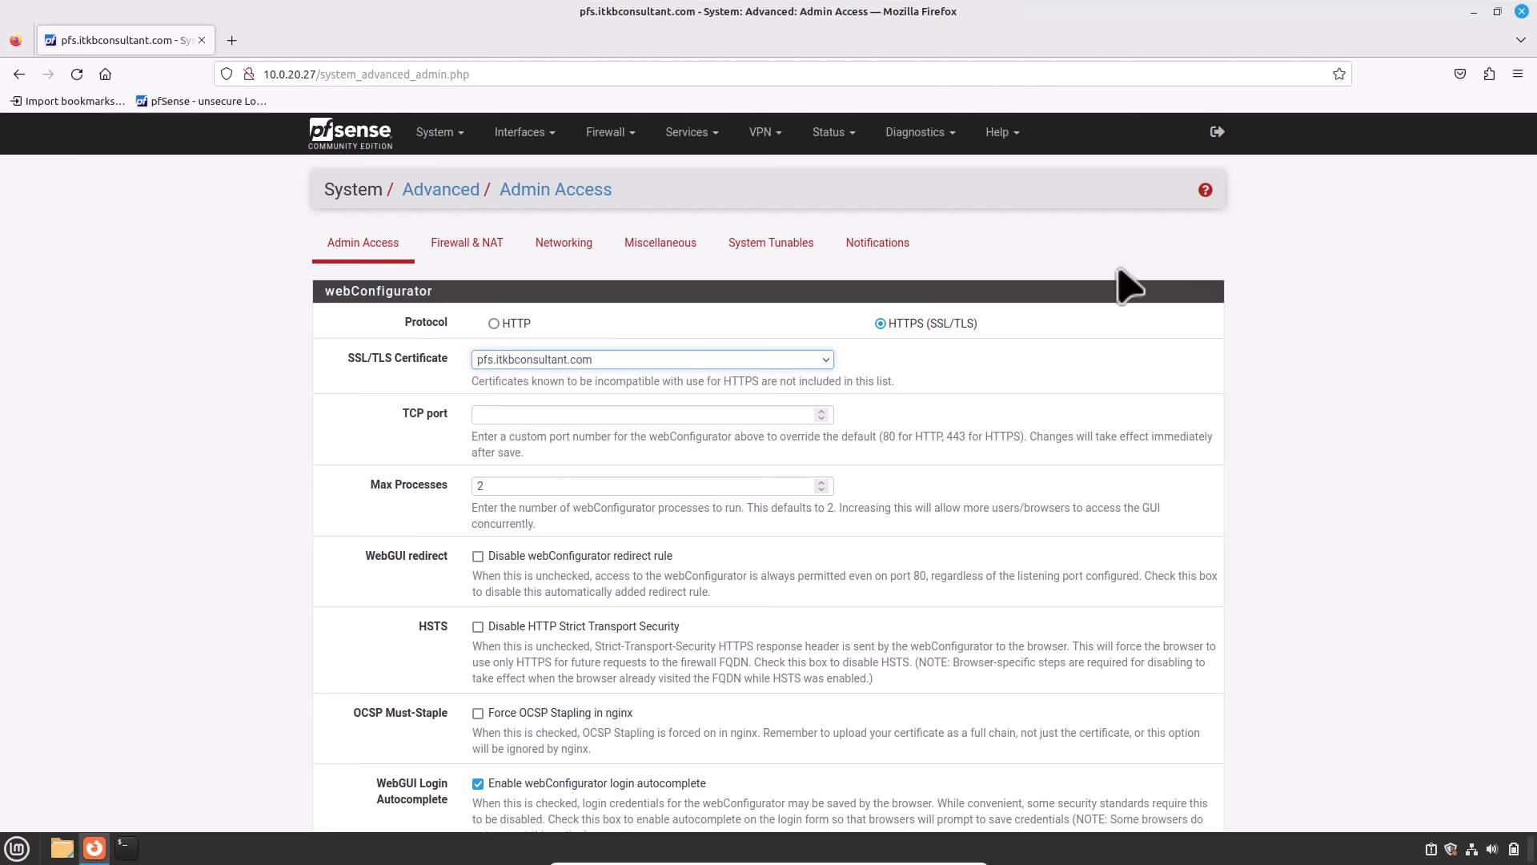
pyautogui.scroll(-2, 369, 255)
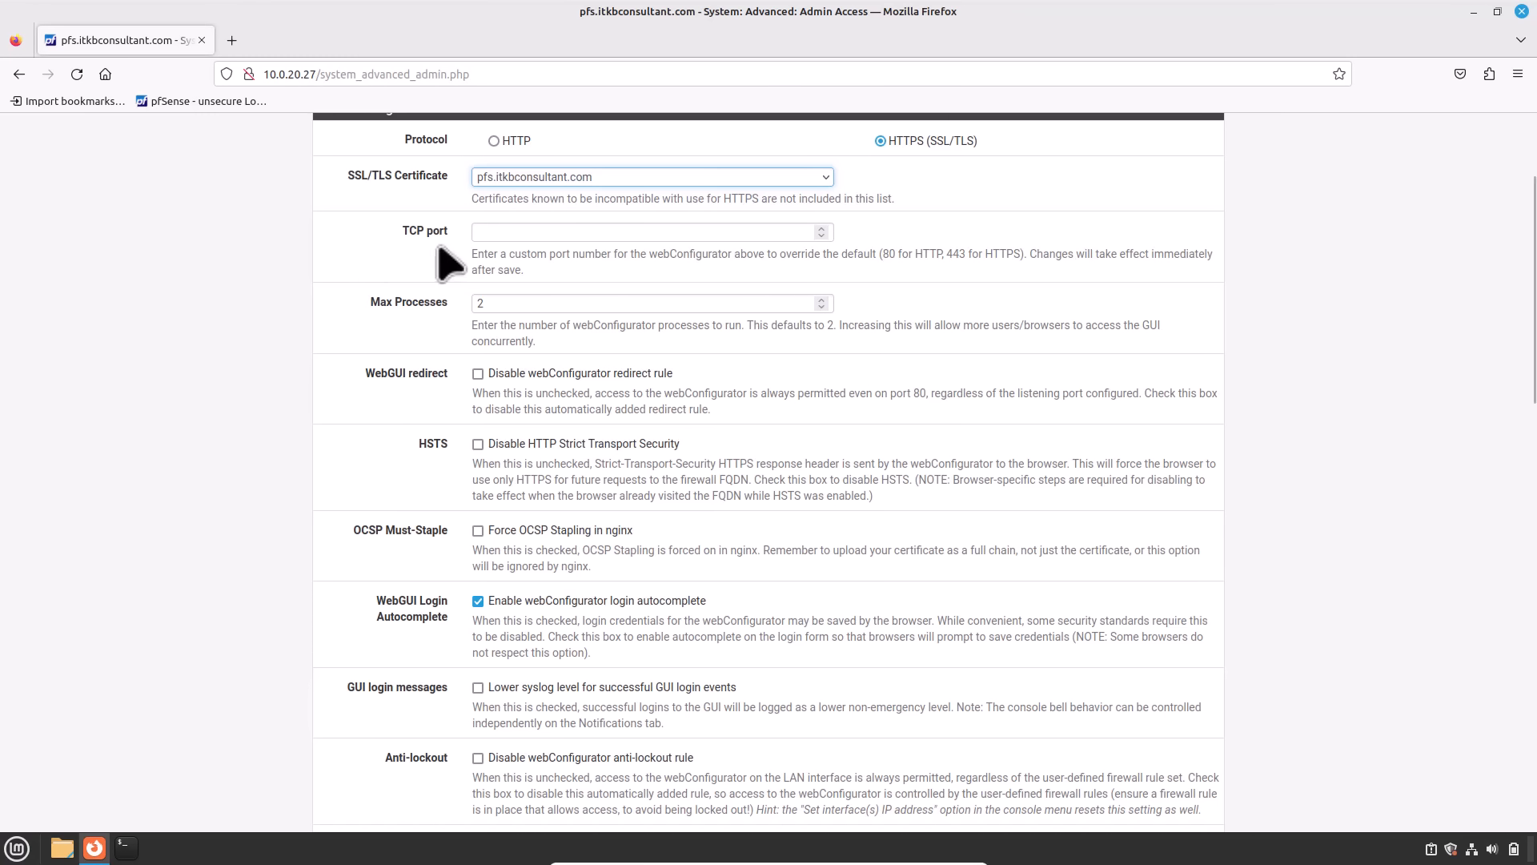
# Step: Set the webConfigurator TCP port to 10000 and save the Admin Access settings
pyautogui.click(508, 234)
pyautogui.write('1000')
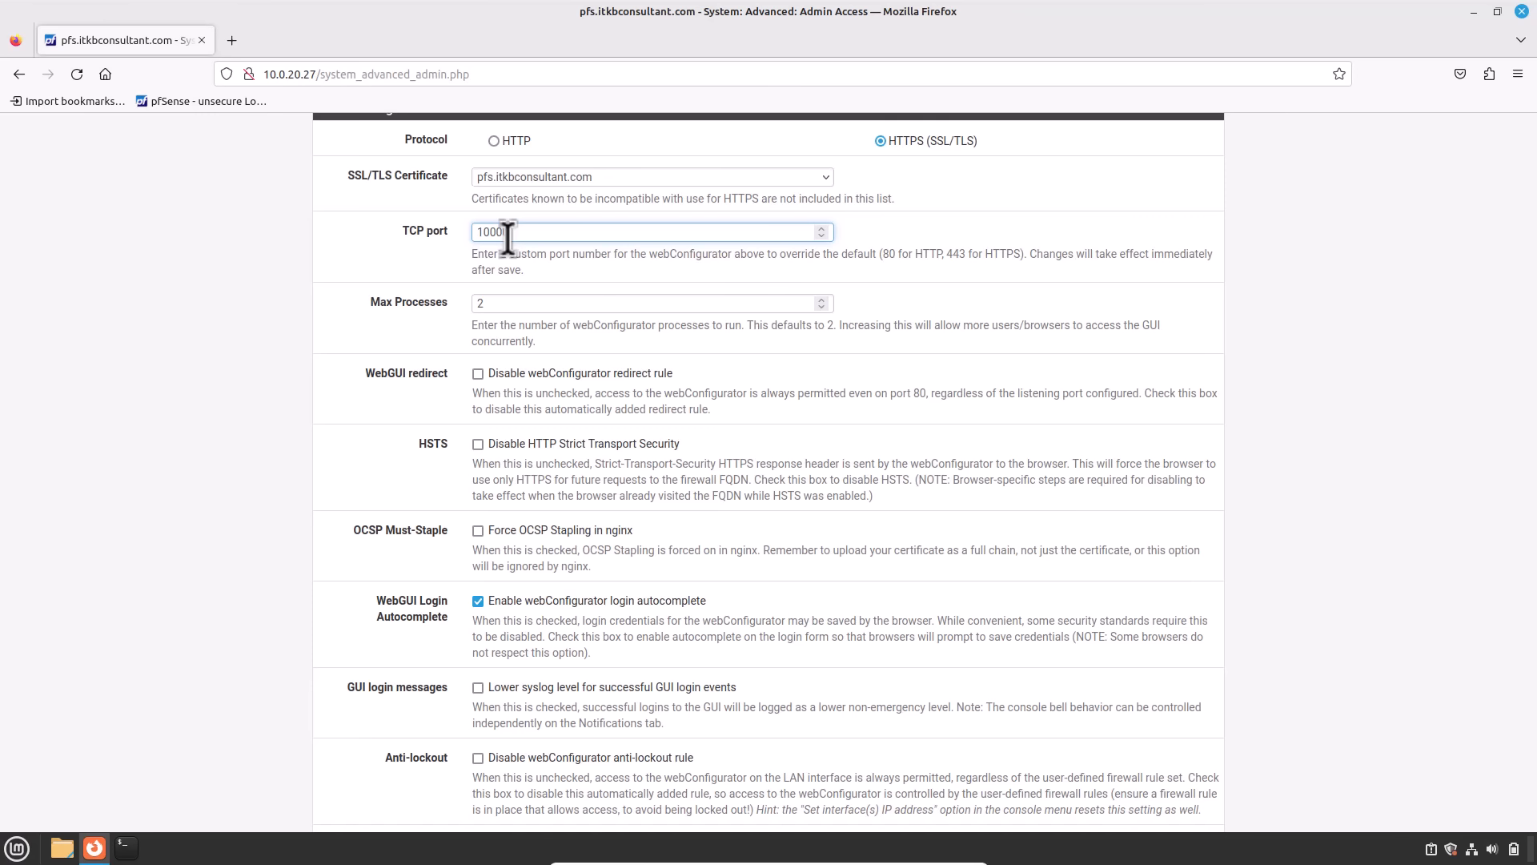
pyautogui.write('0')
pyautogui.scroll(-15, 368, 543)
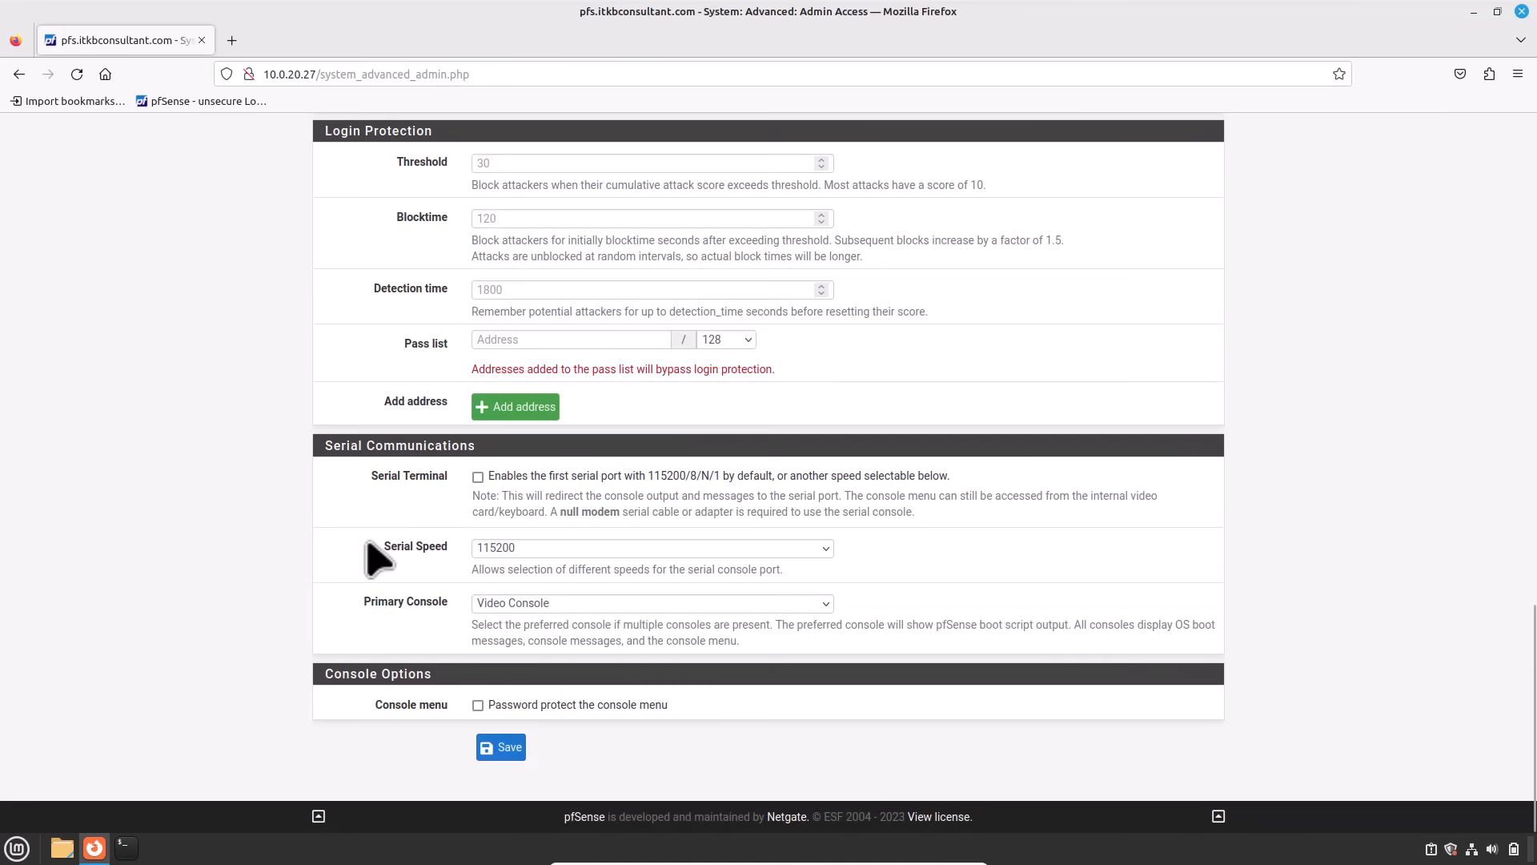
pyautogui.click(500, 748)
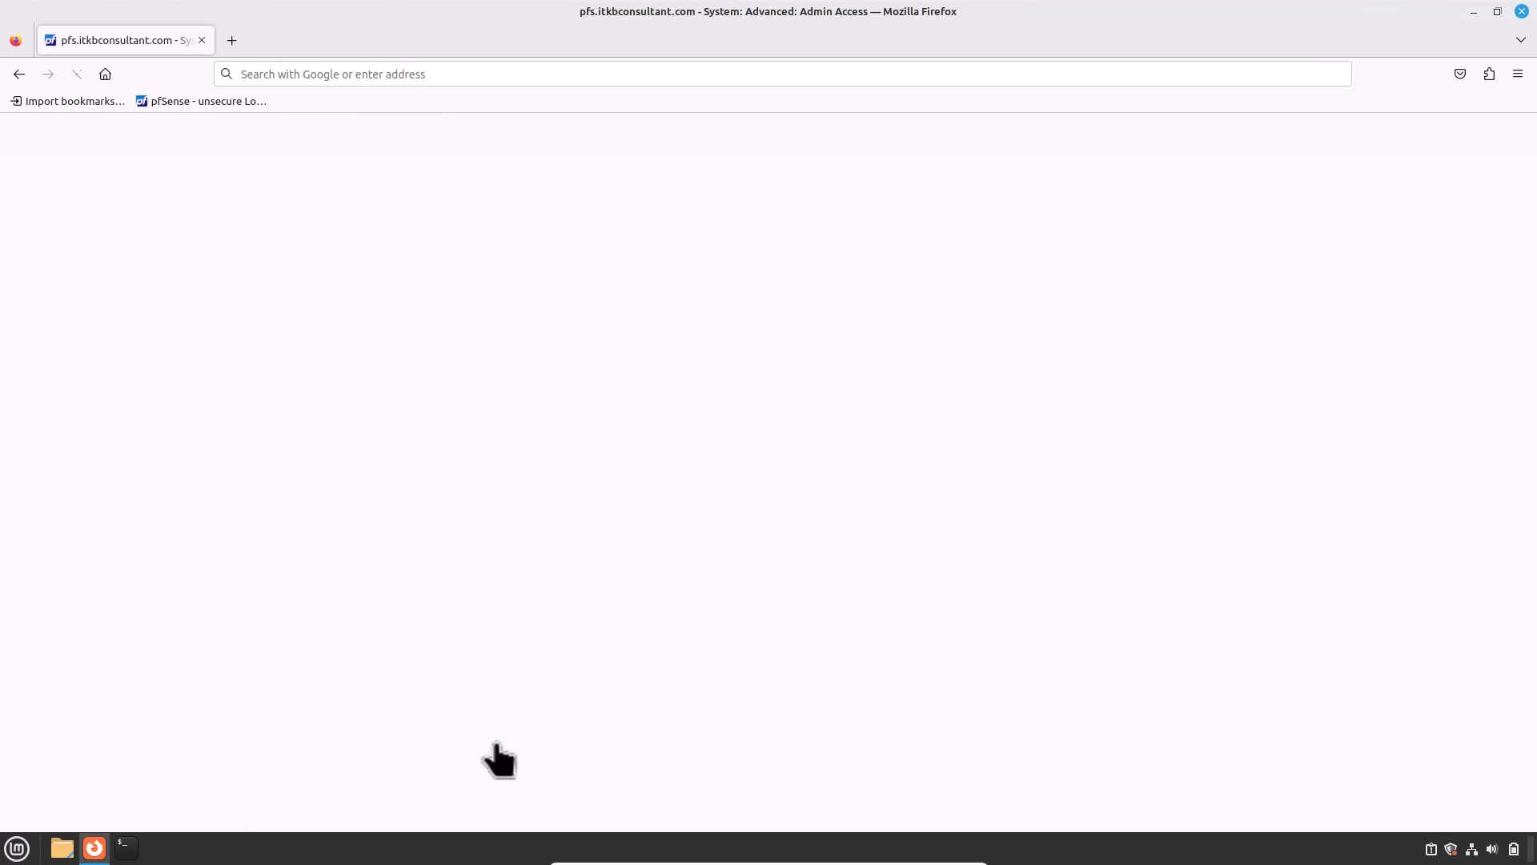
pyautogui.click(1023, 573)
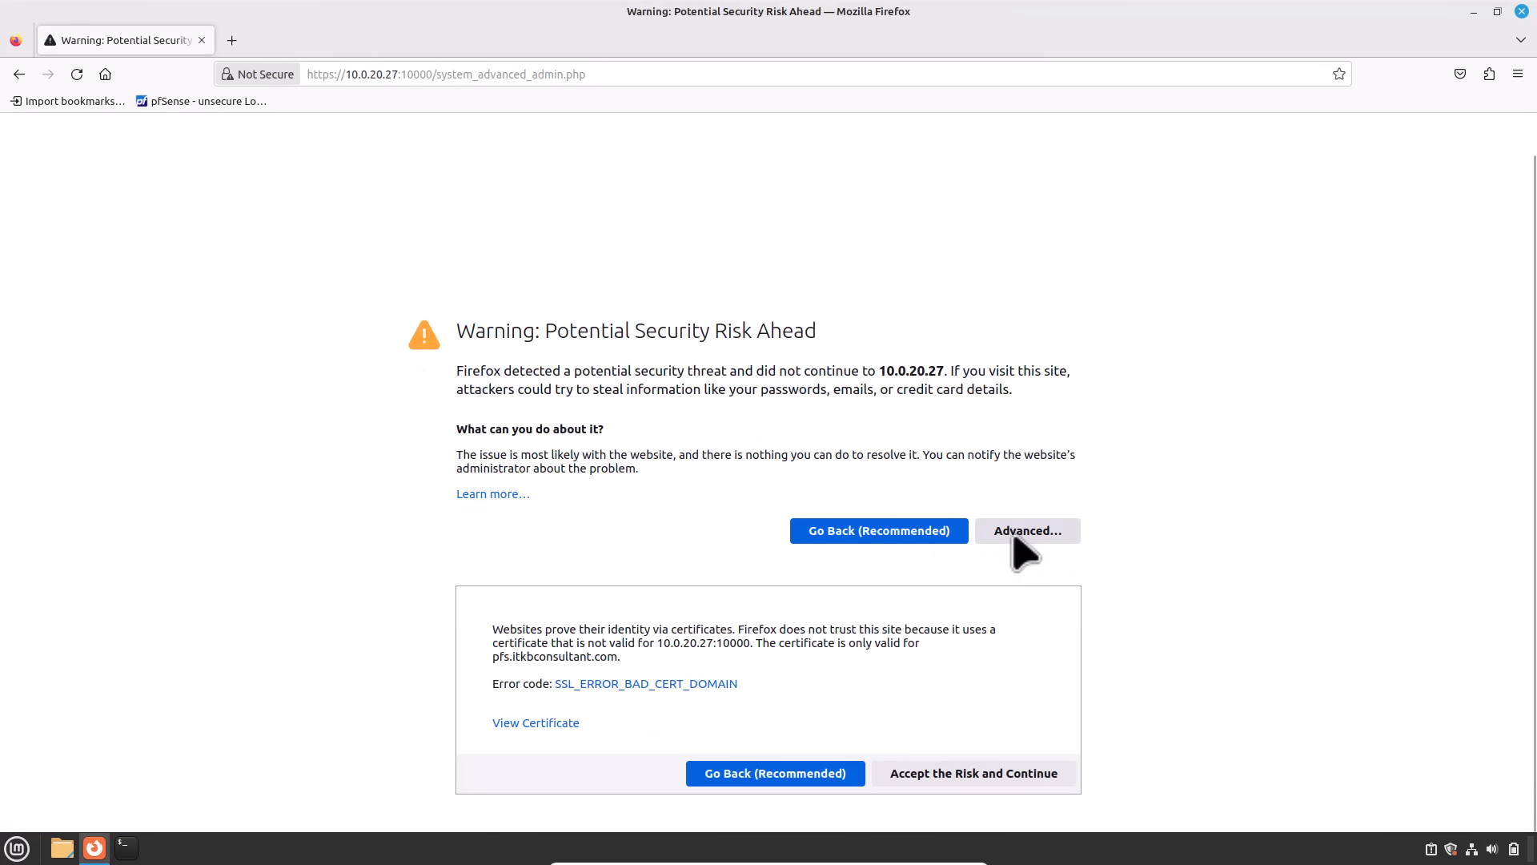
pyautogui.click(957, 773)
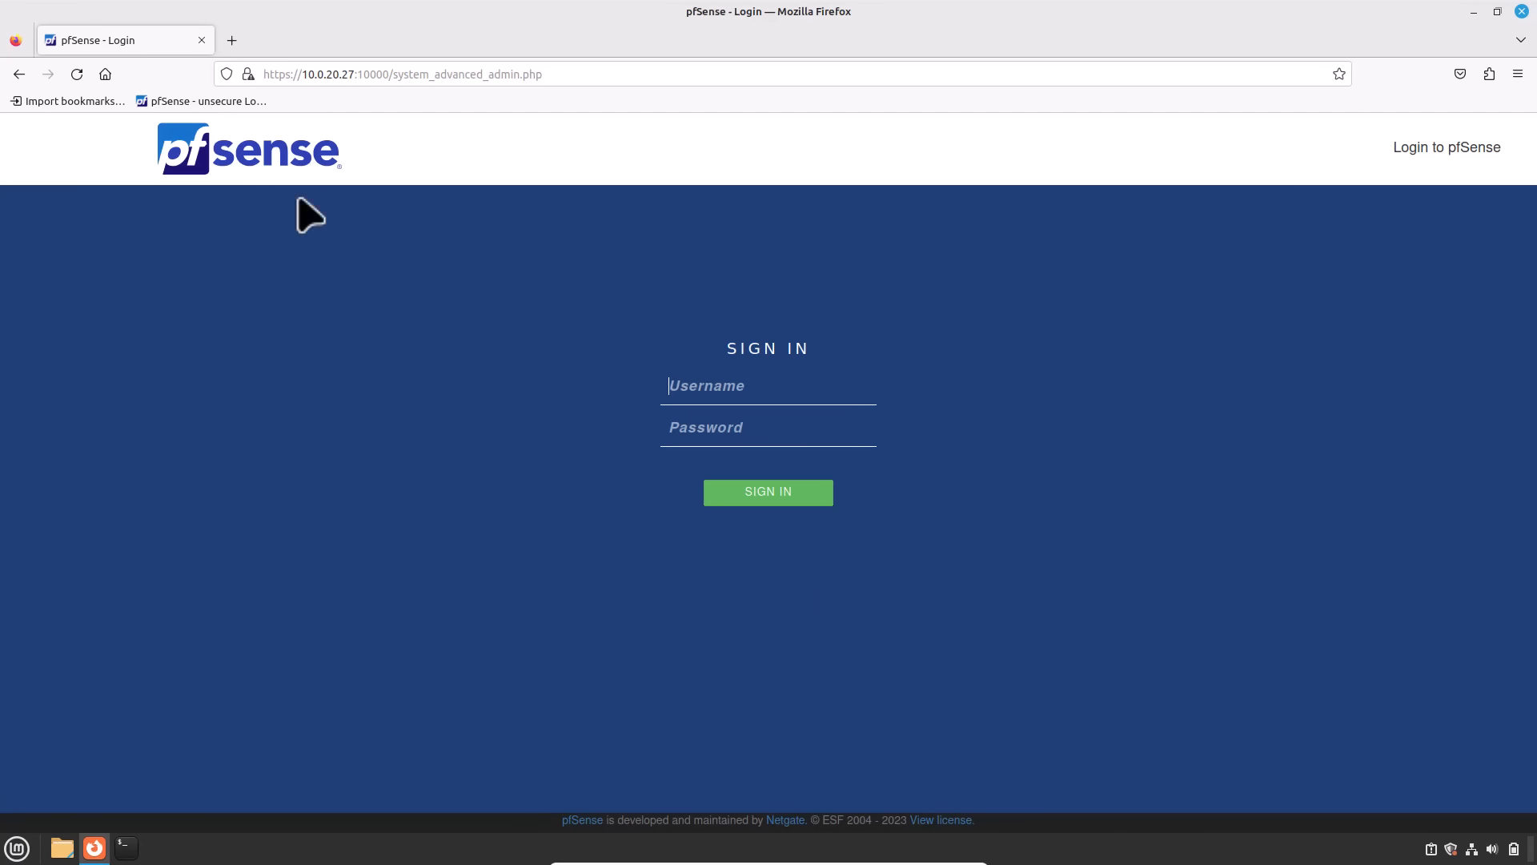
pyautogui.hotkey('ctrl', 't')
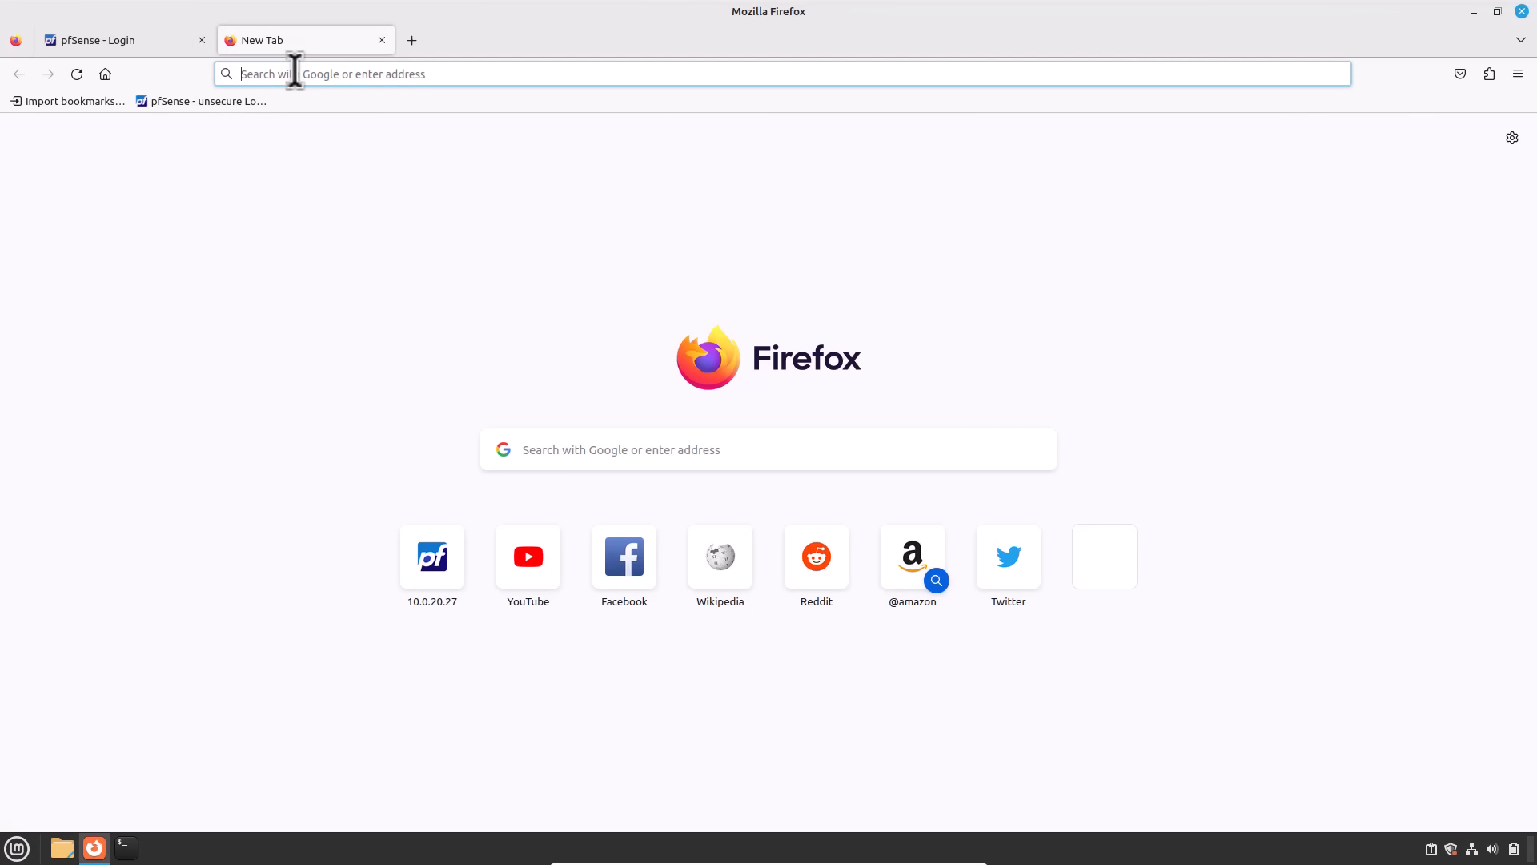
pyautogui.click(295, 71)
pyautogui.write('https:')
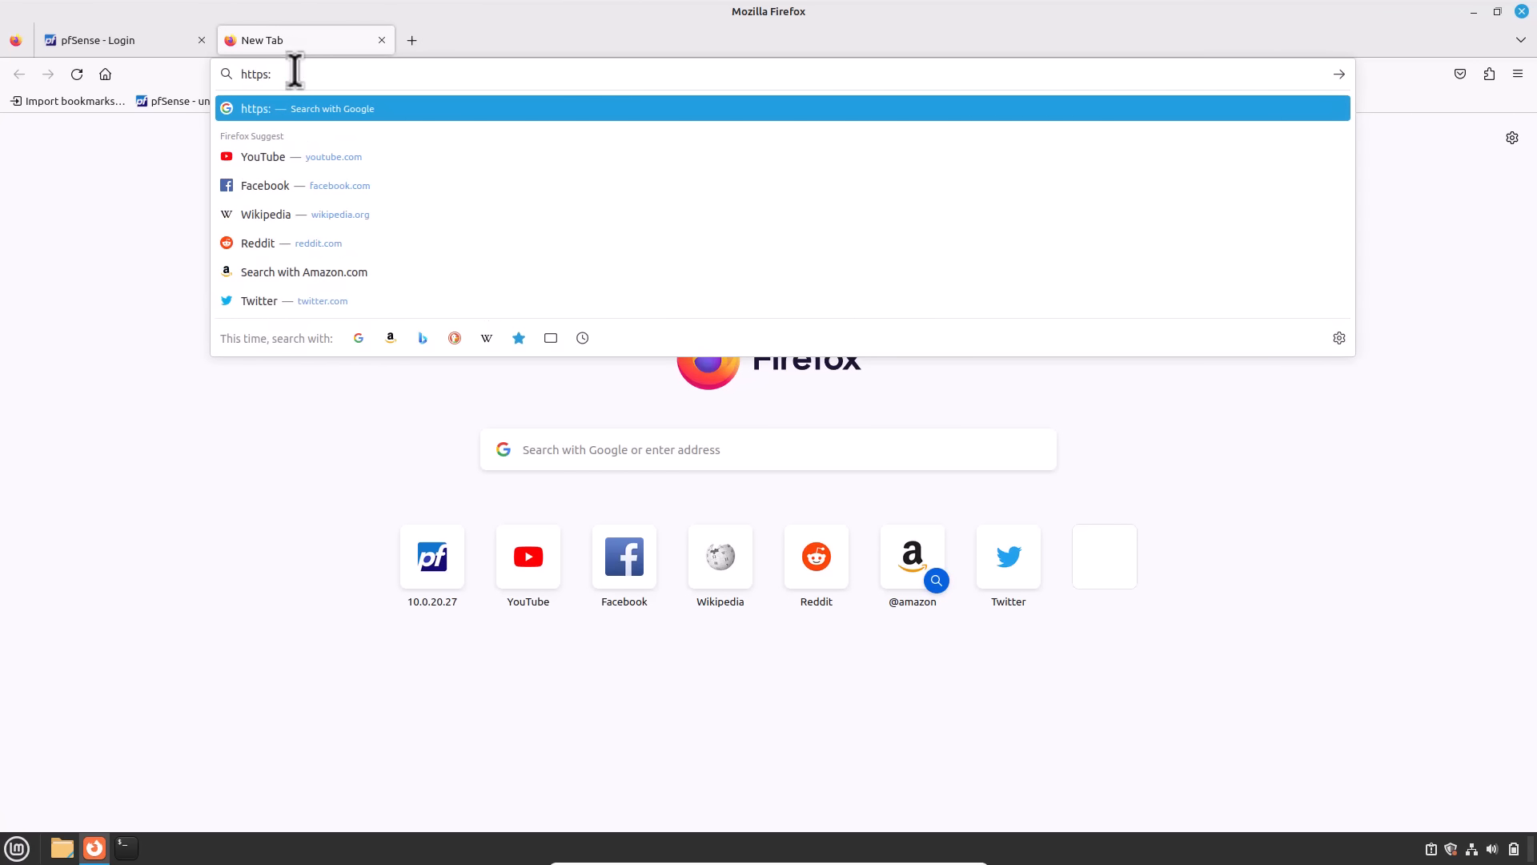
pyautogui.write('//pfs.')
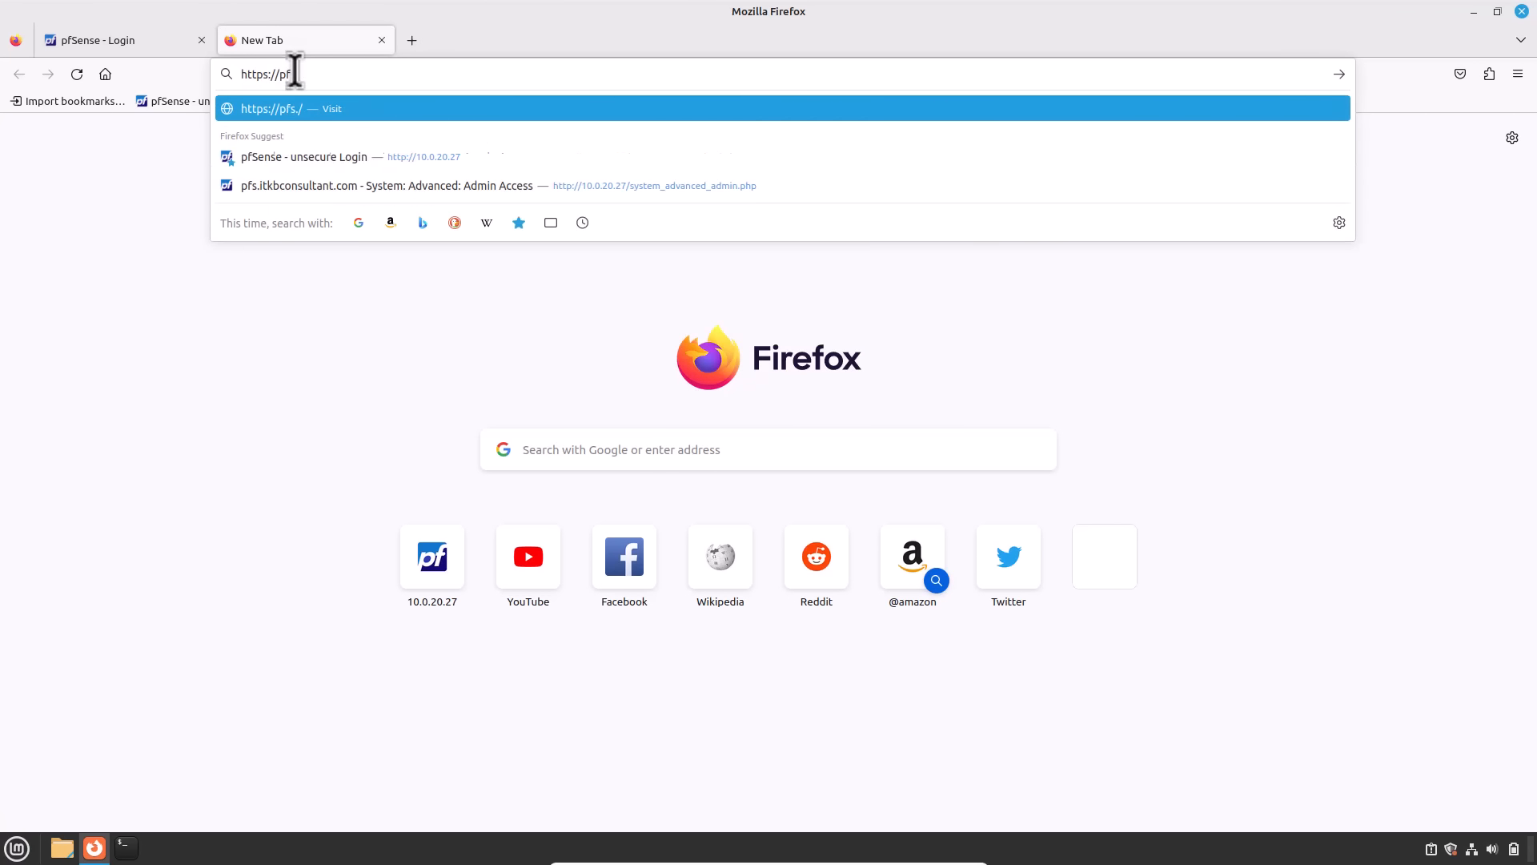
pyautogui.write('itkbconsultant')
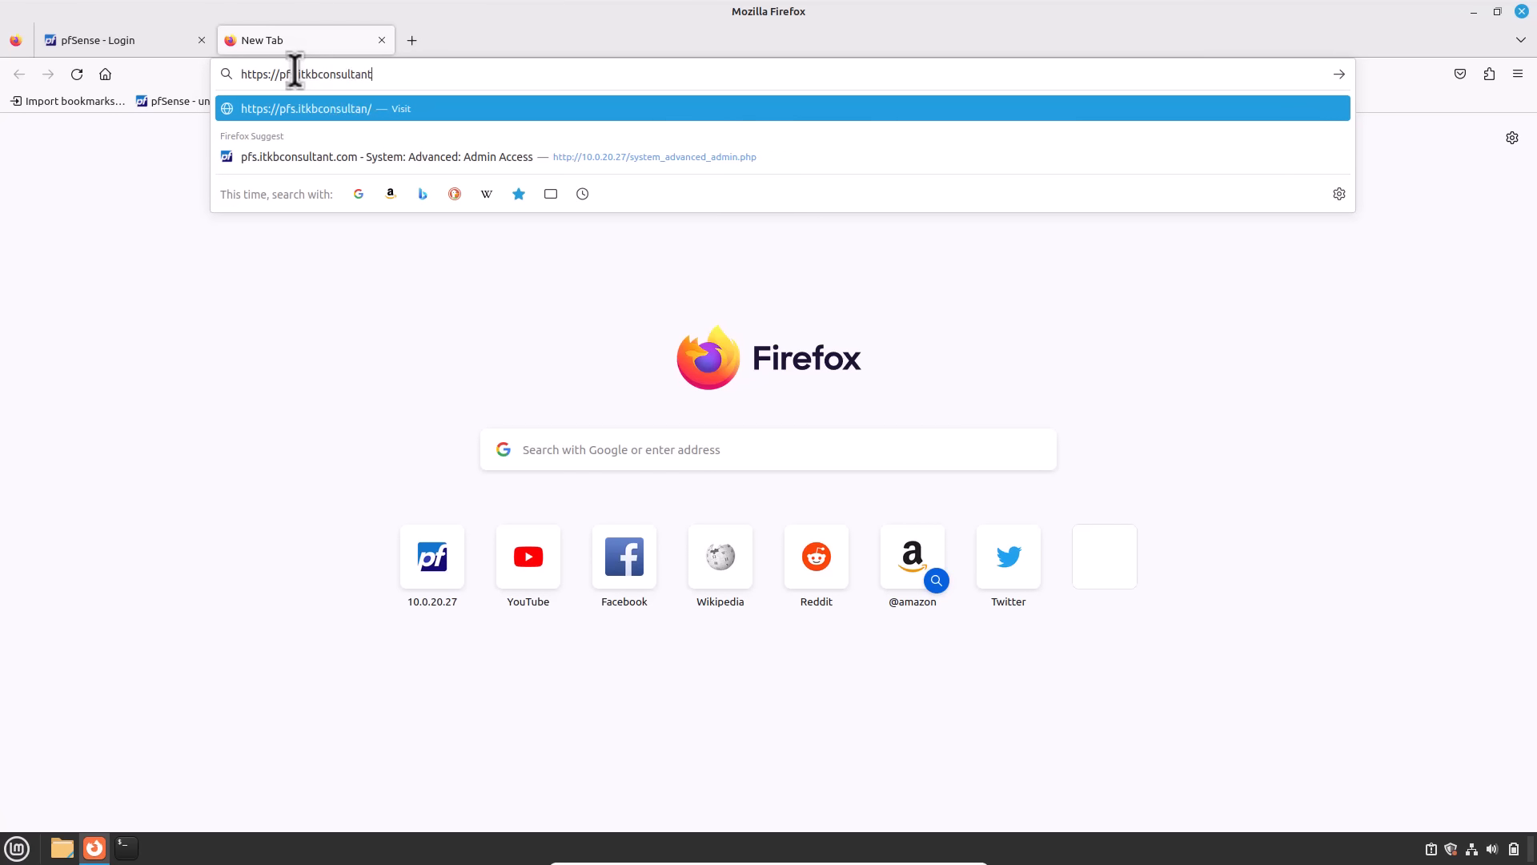
pyautogui.write('.com:10000')
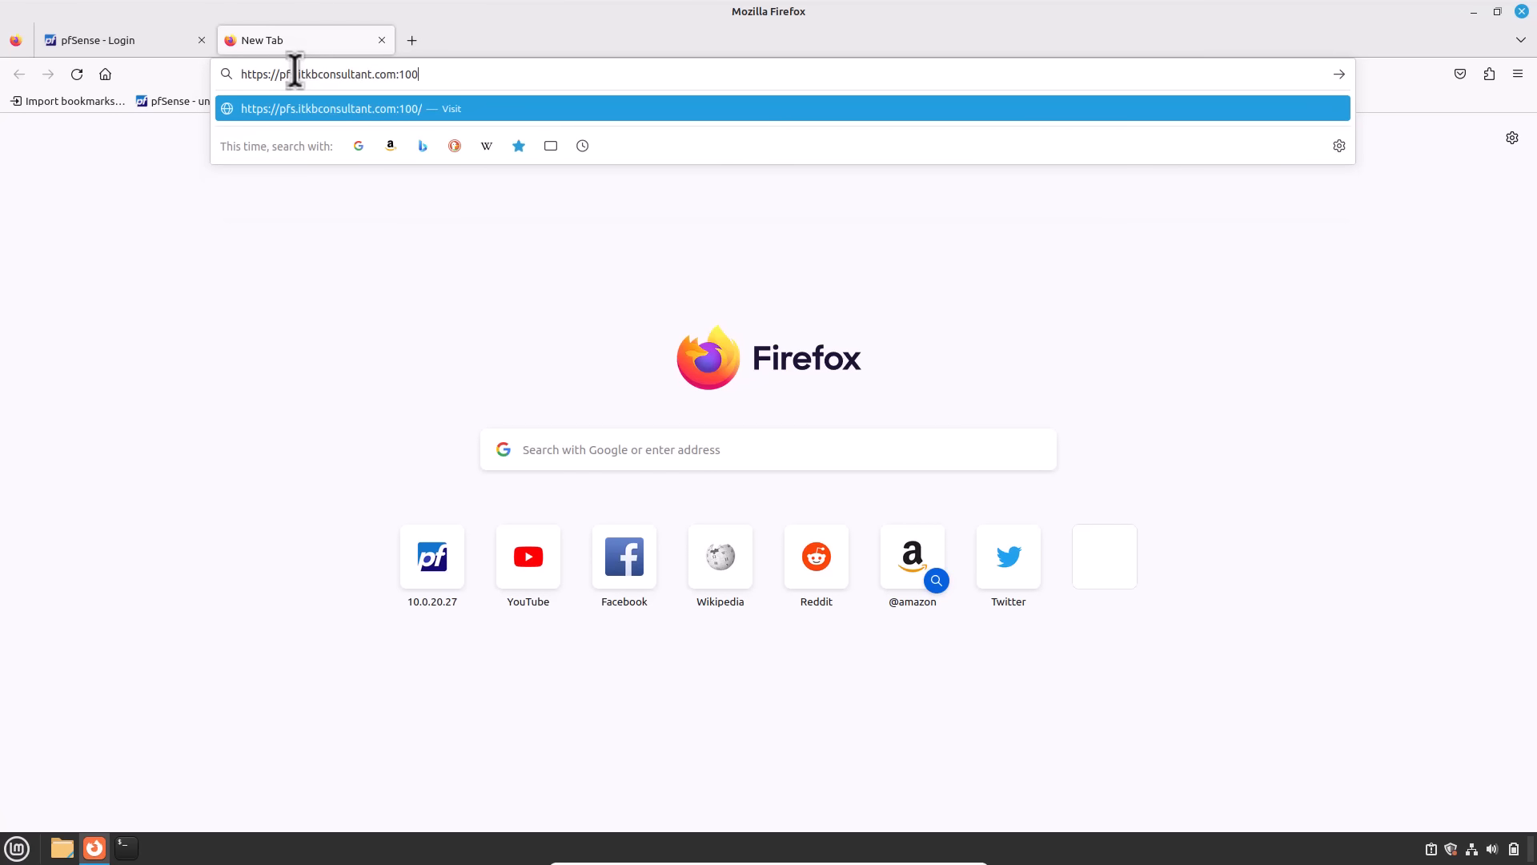
pyautogui.press('Return')
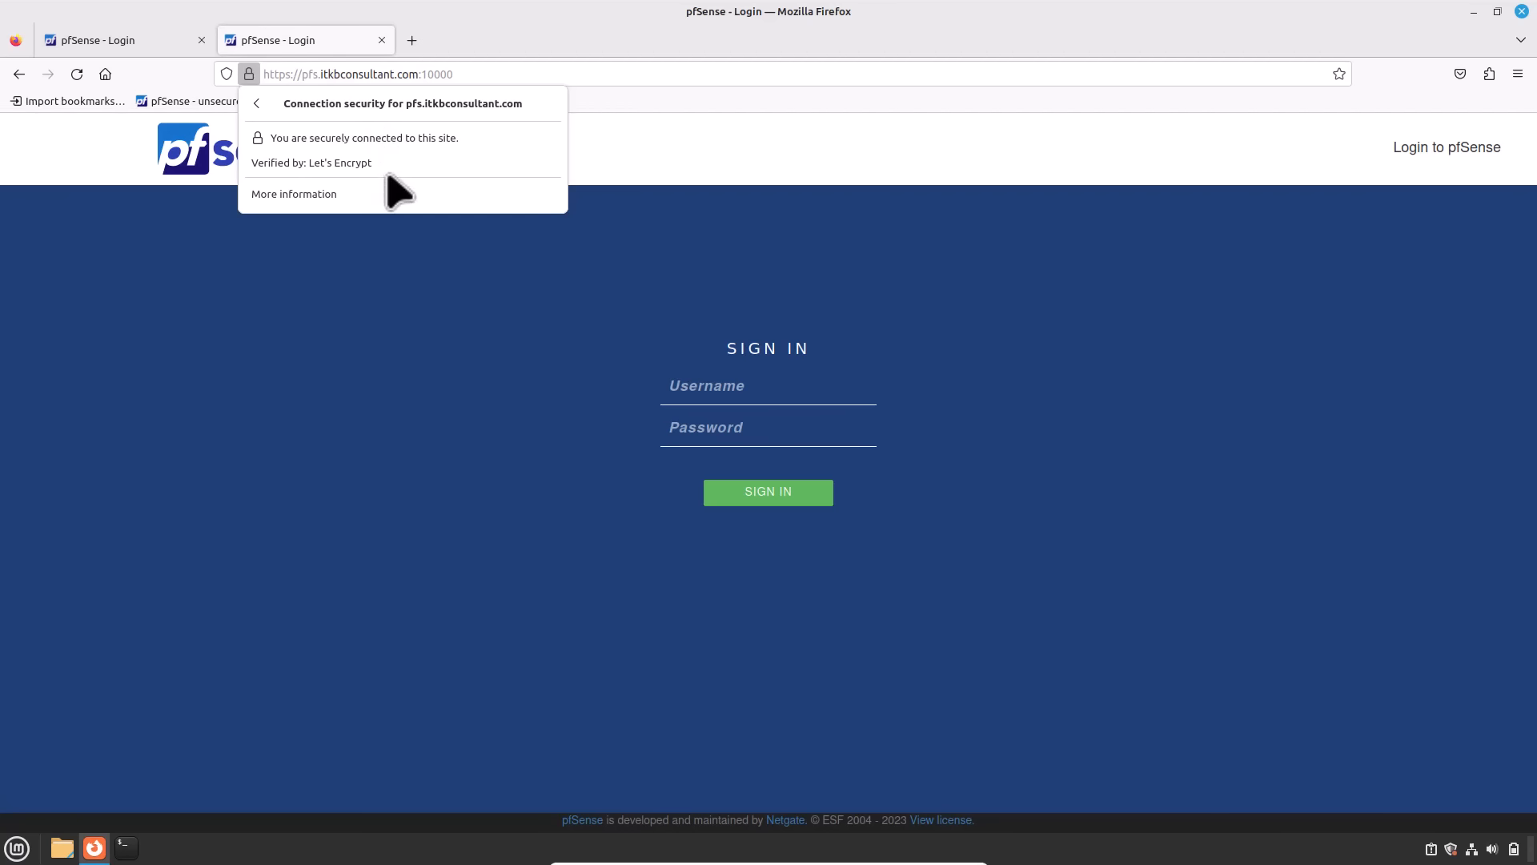
# Step: Sign in as admin with the account password to reach the Status Dashboard
pyautogui.click(772, 387)
pyautogui.write('admin')
pyautogui.press('Tab')
pyautogui.write('•••••••••')
pyautogui.press('Return')
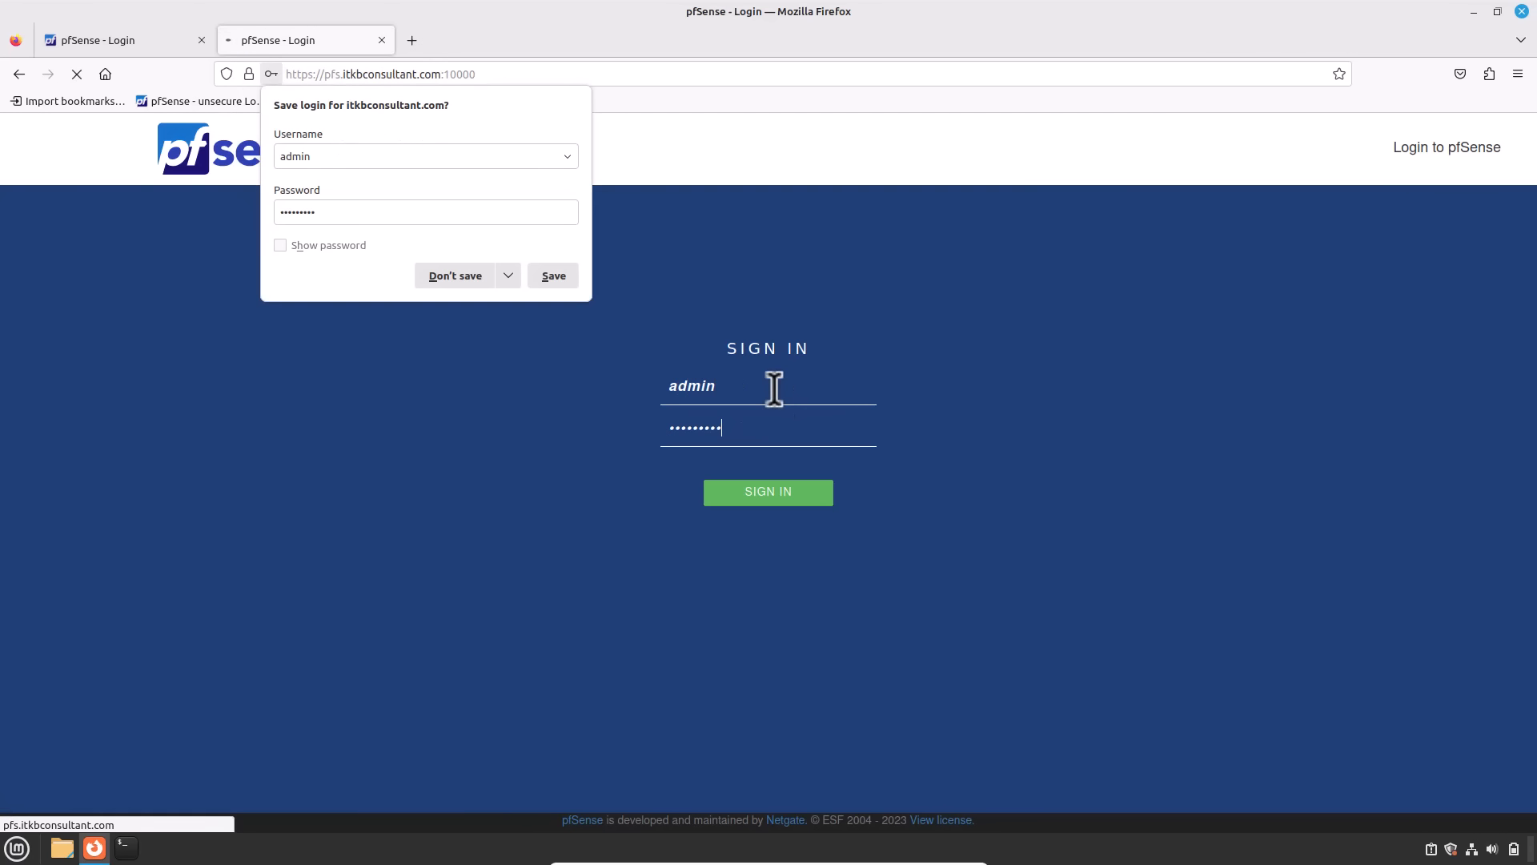